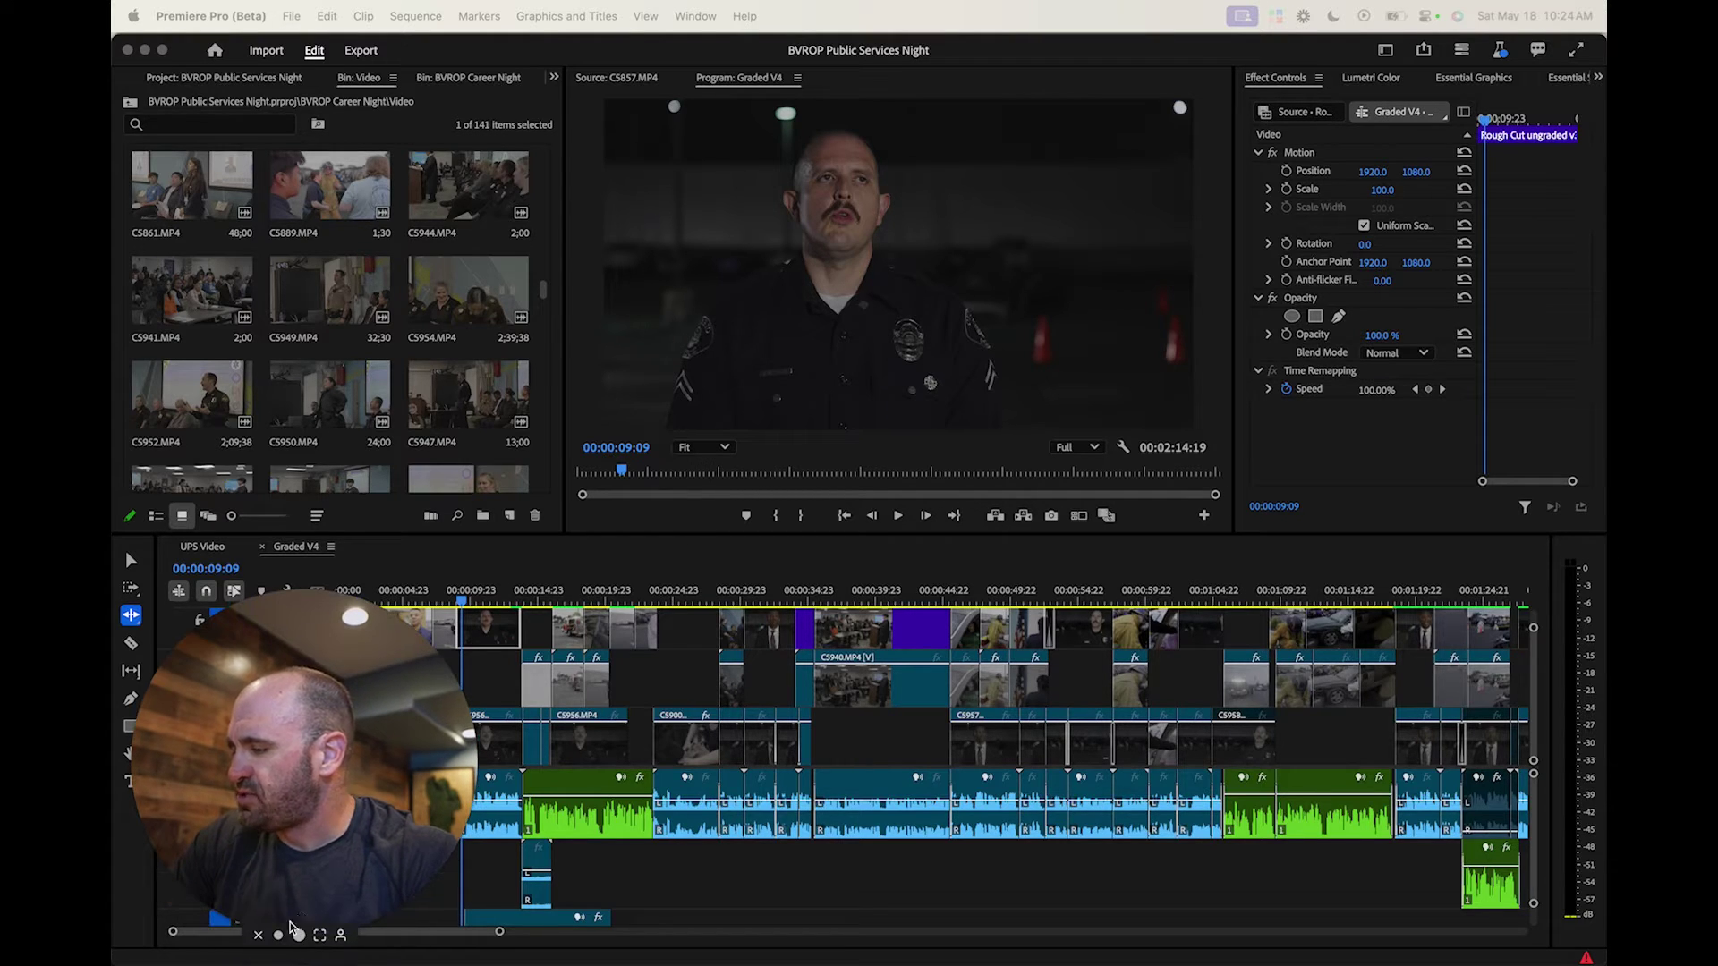
Park the playhead at 00:00:10:03 on the Graded V4 timeline
click(281, 934)
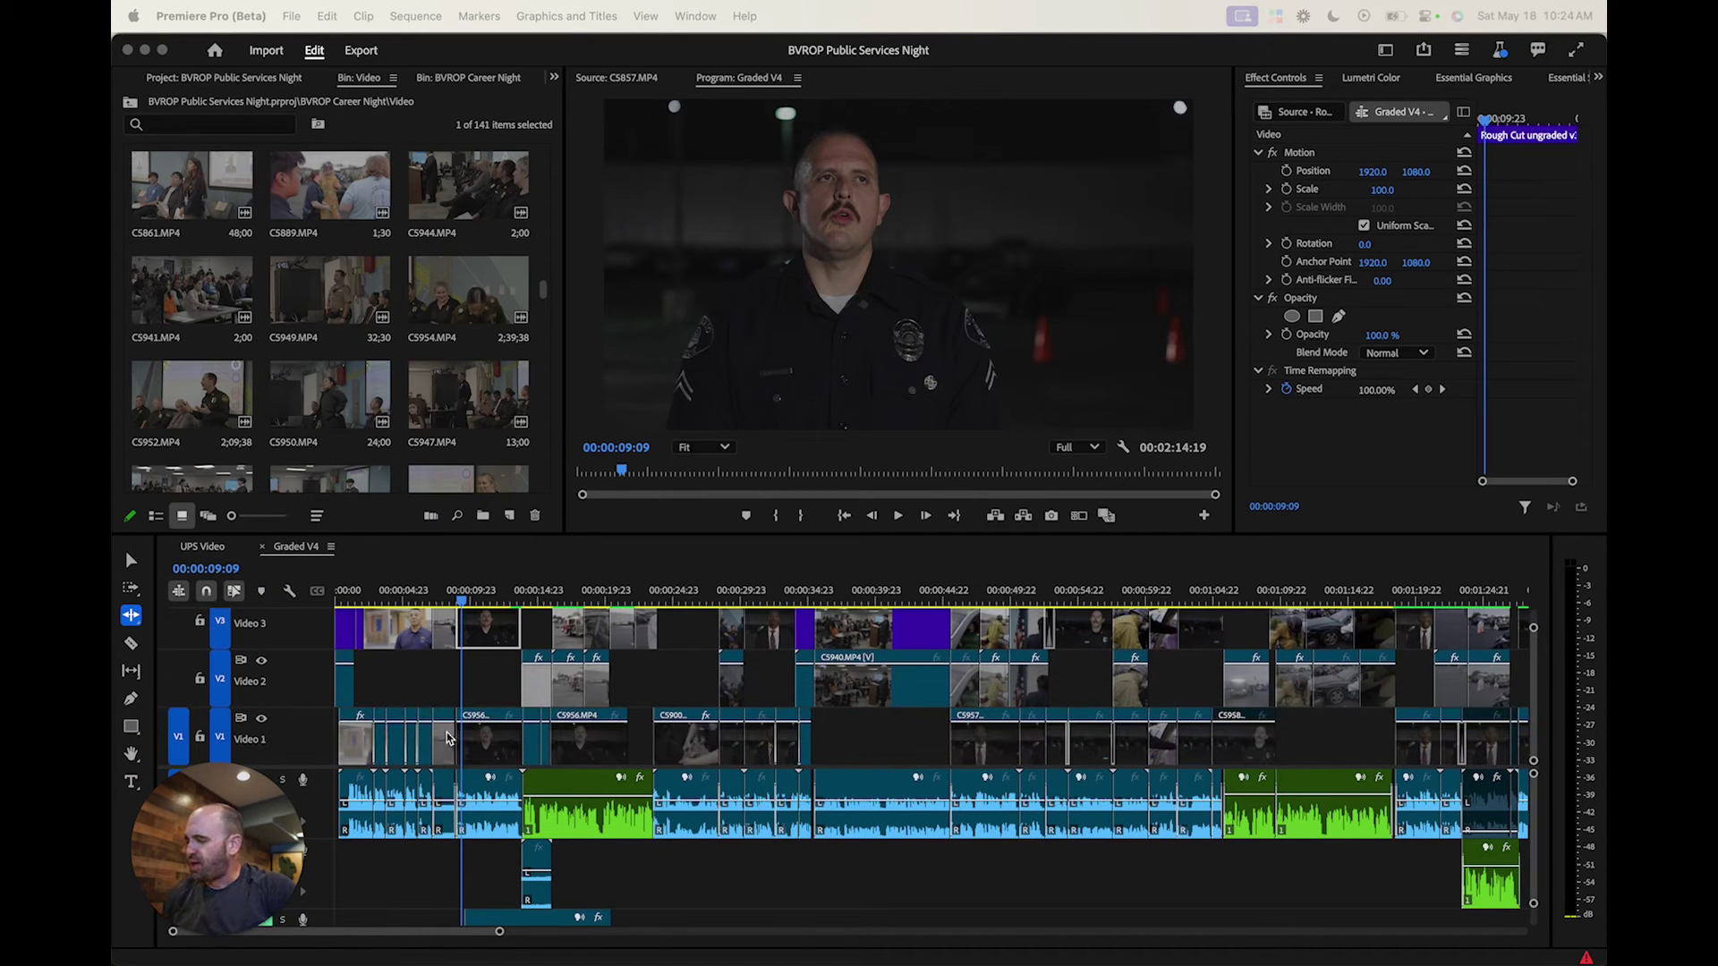
scroll(434, 719, right, 10)
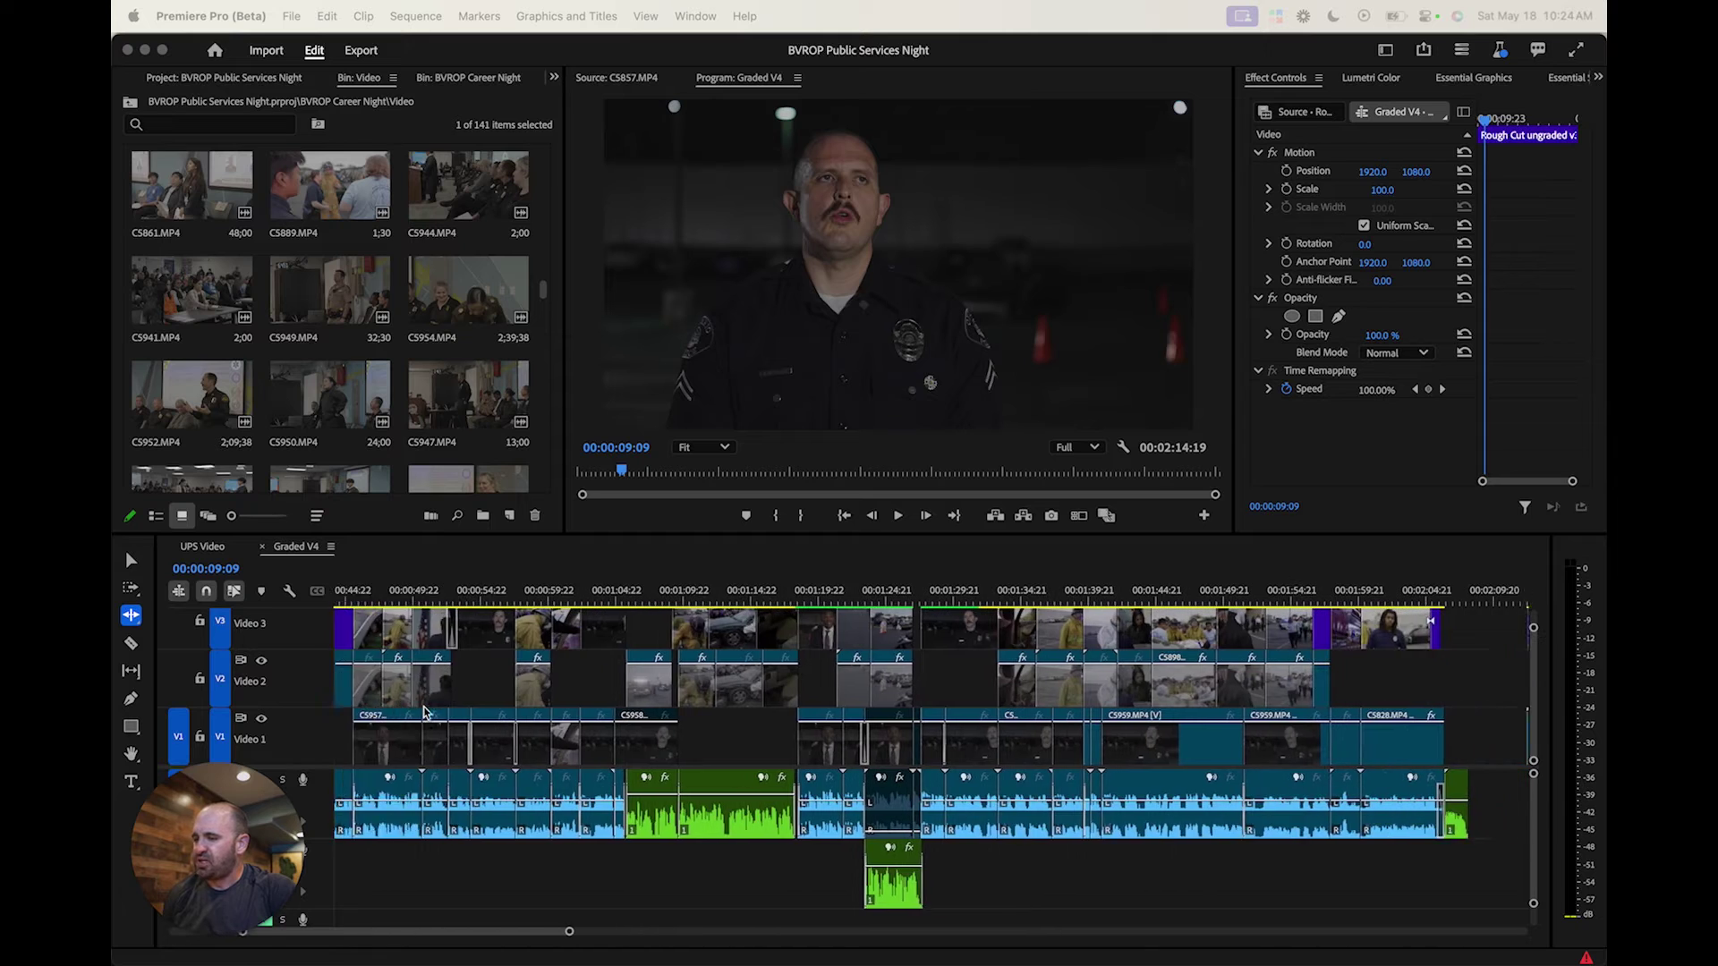
scroll(425, 714, left, 15)
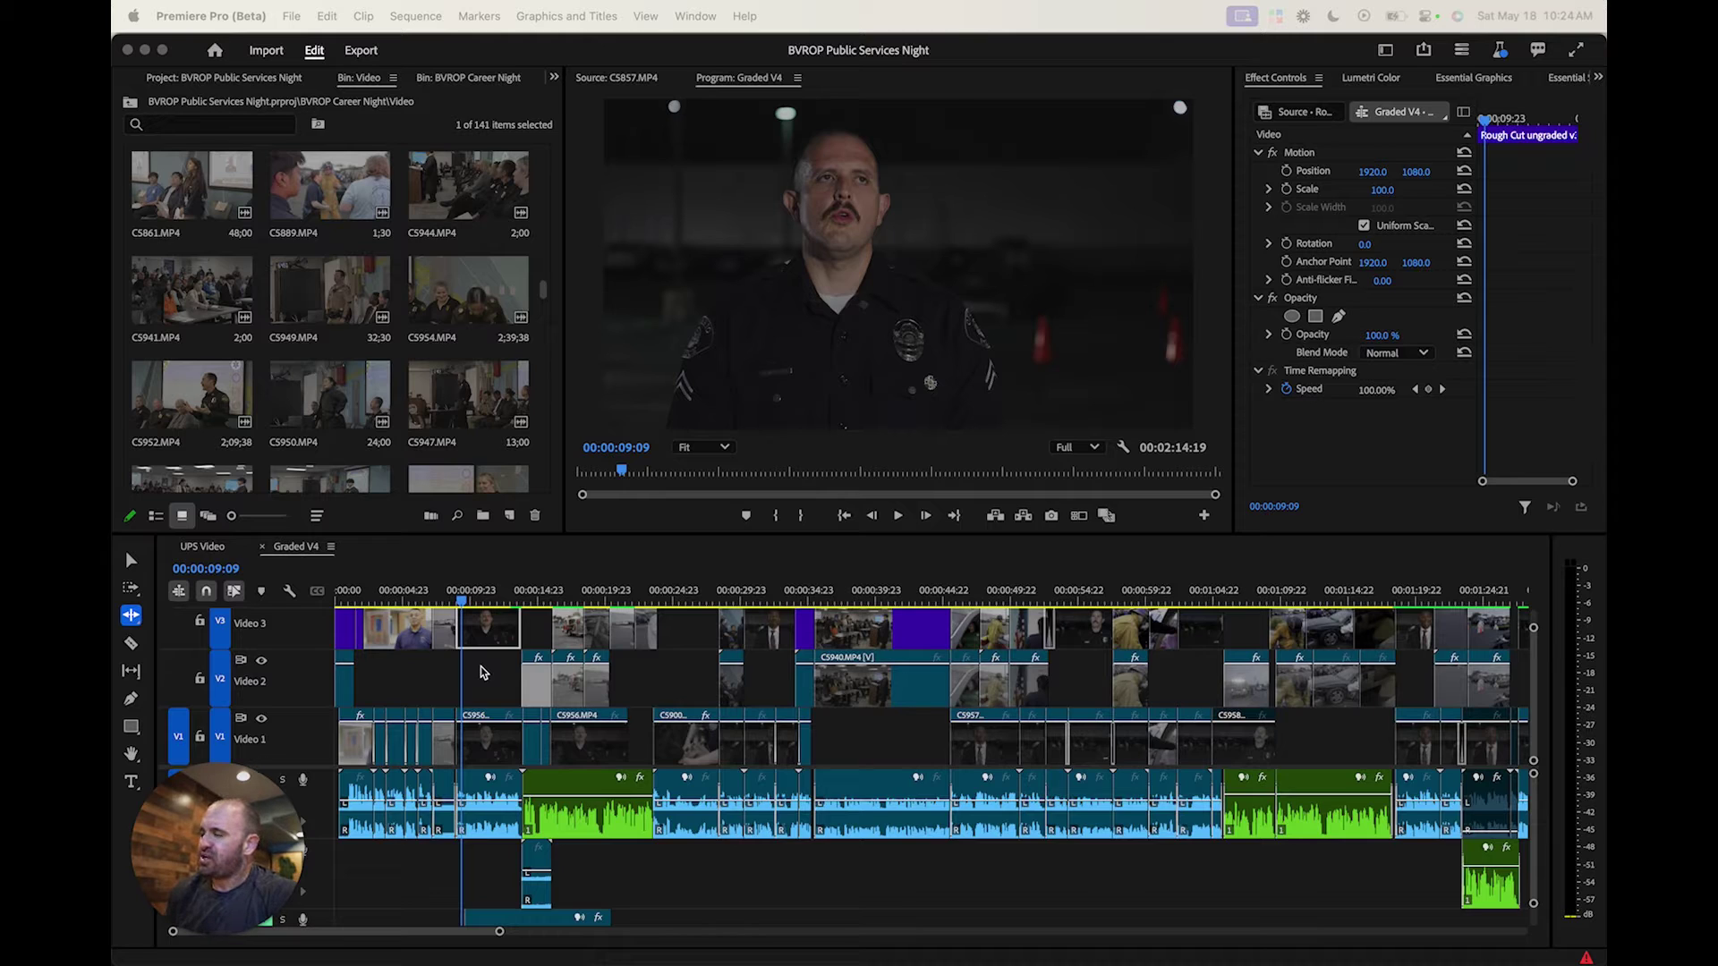
click(478, 612)
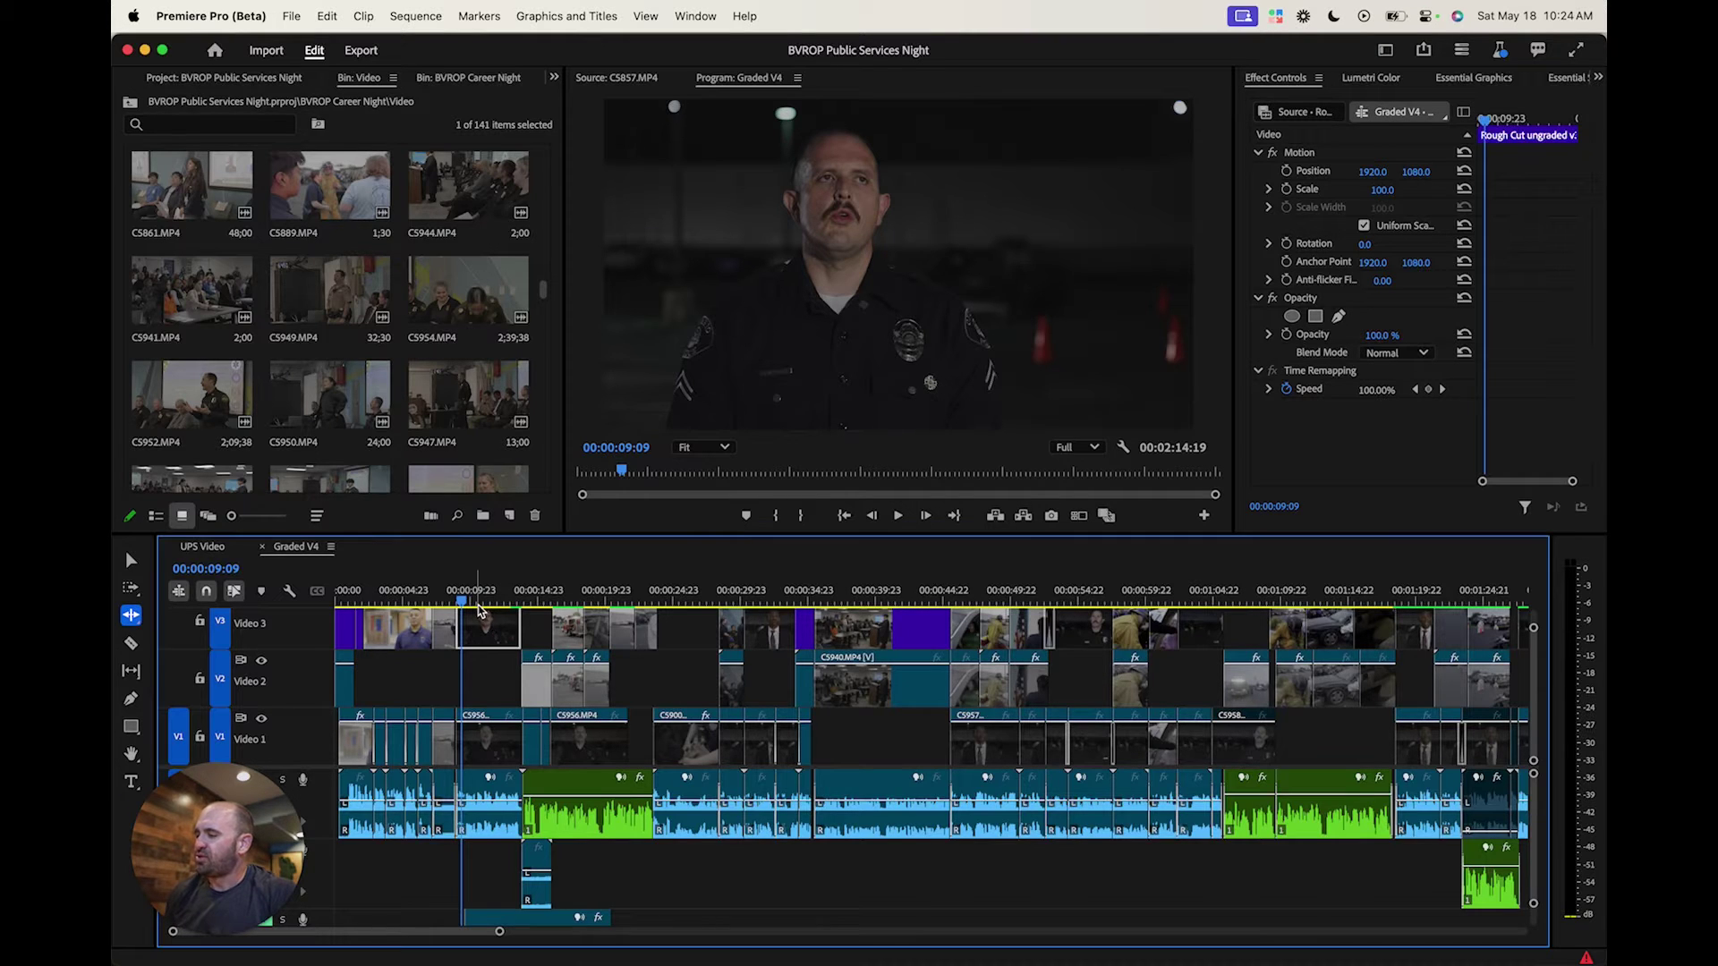
click(472, 599)
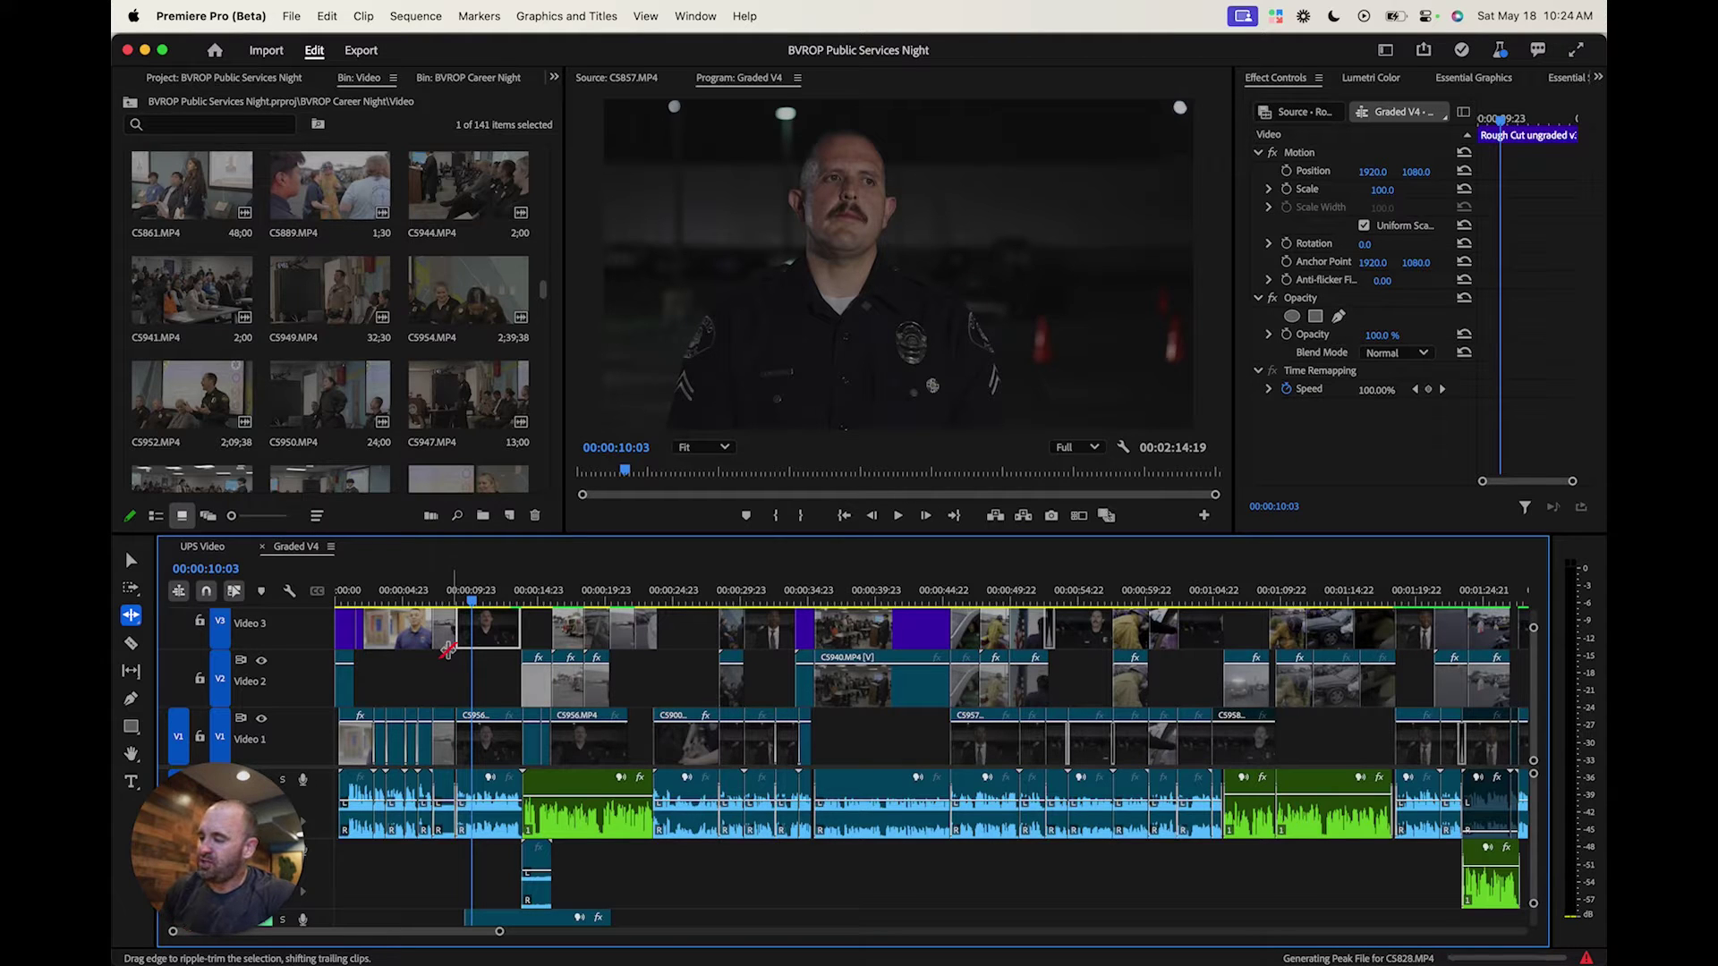
Zoom the timeline to show the first 45 seconds and switch to the Selection tool (V)
key(=)
key(=)
key(=)
key(=)
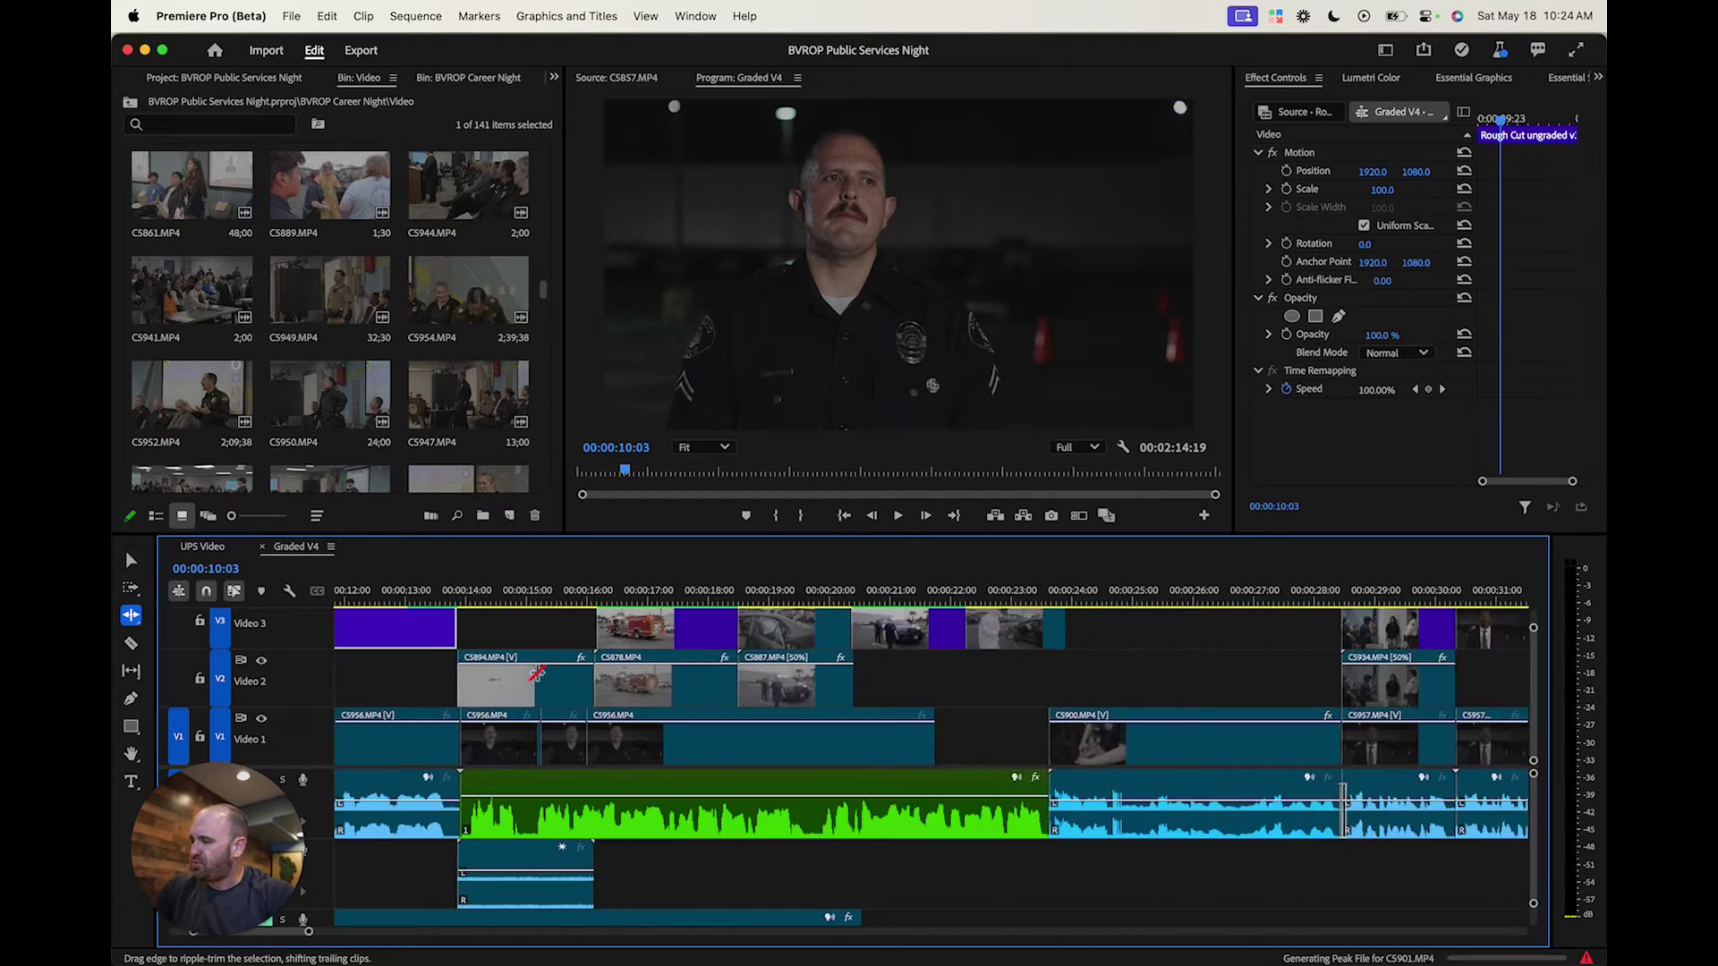
key(minus)
key(minus)
key(minus)
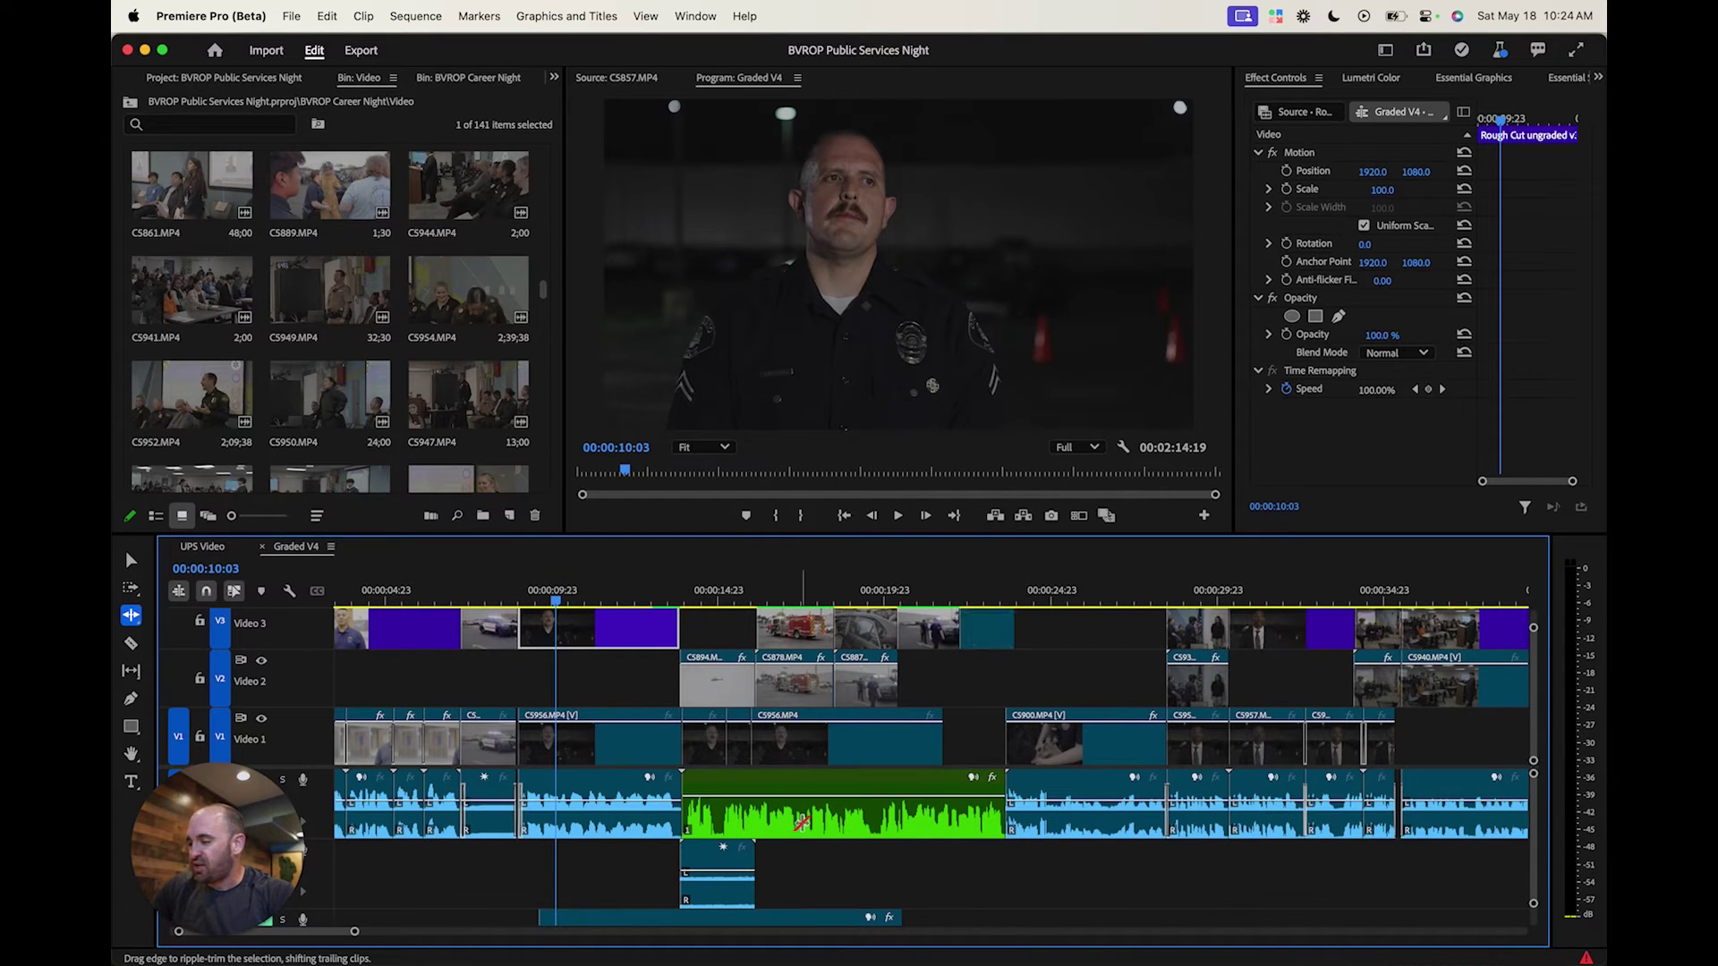
key(minus)
key(minus)
key(minus)
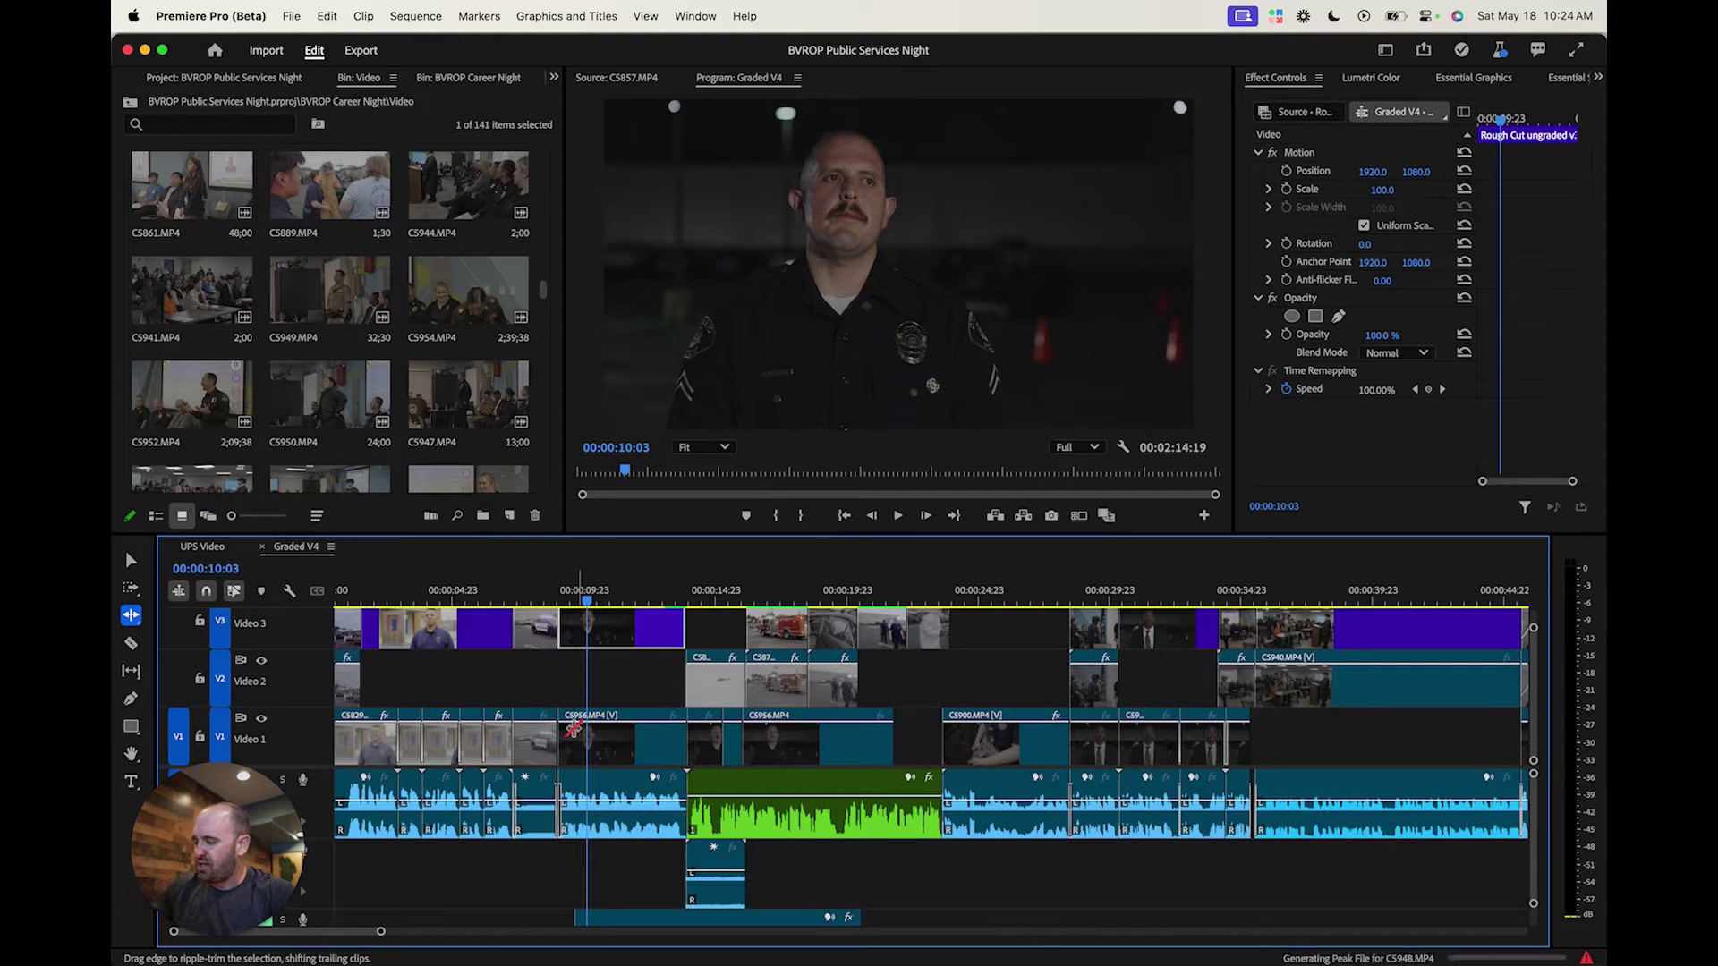
key(v)
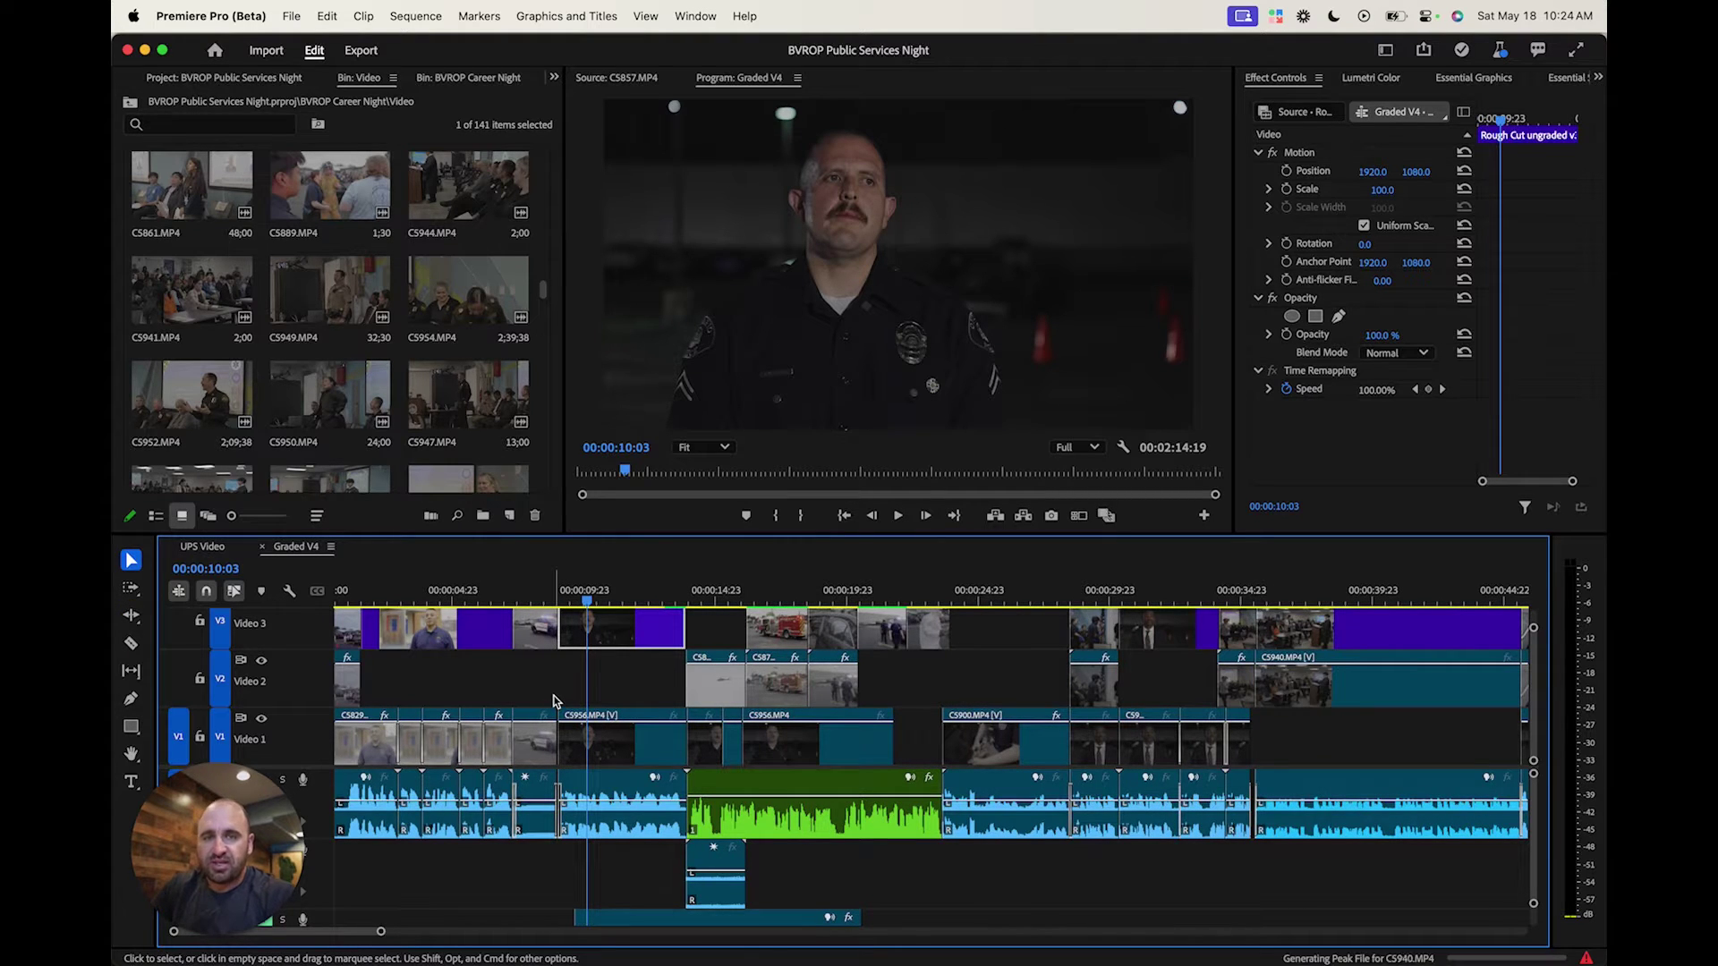
Bring Safari forward on the ElevenLabs VoiceLab page listing DA Voice 1, DA Voice 2 and the officer voices
mouse_move(506, 962)
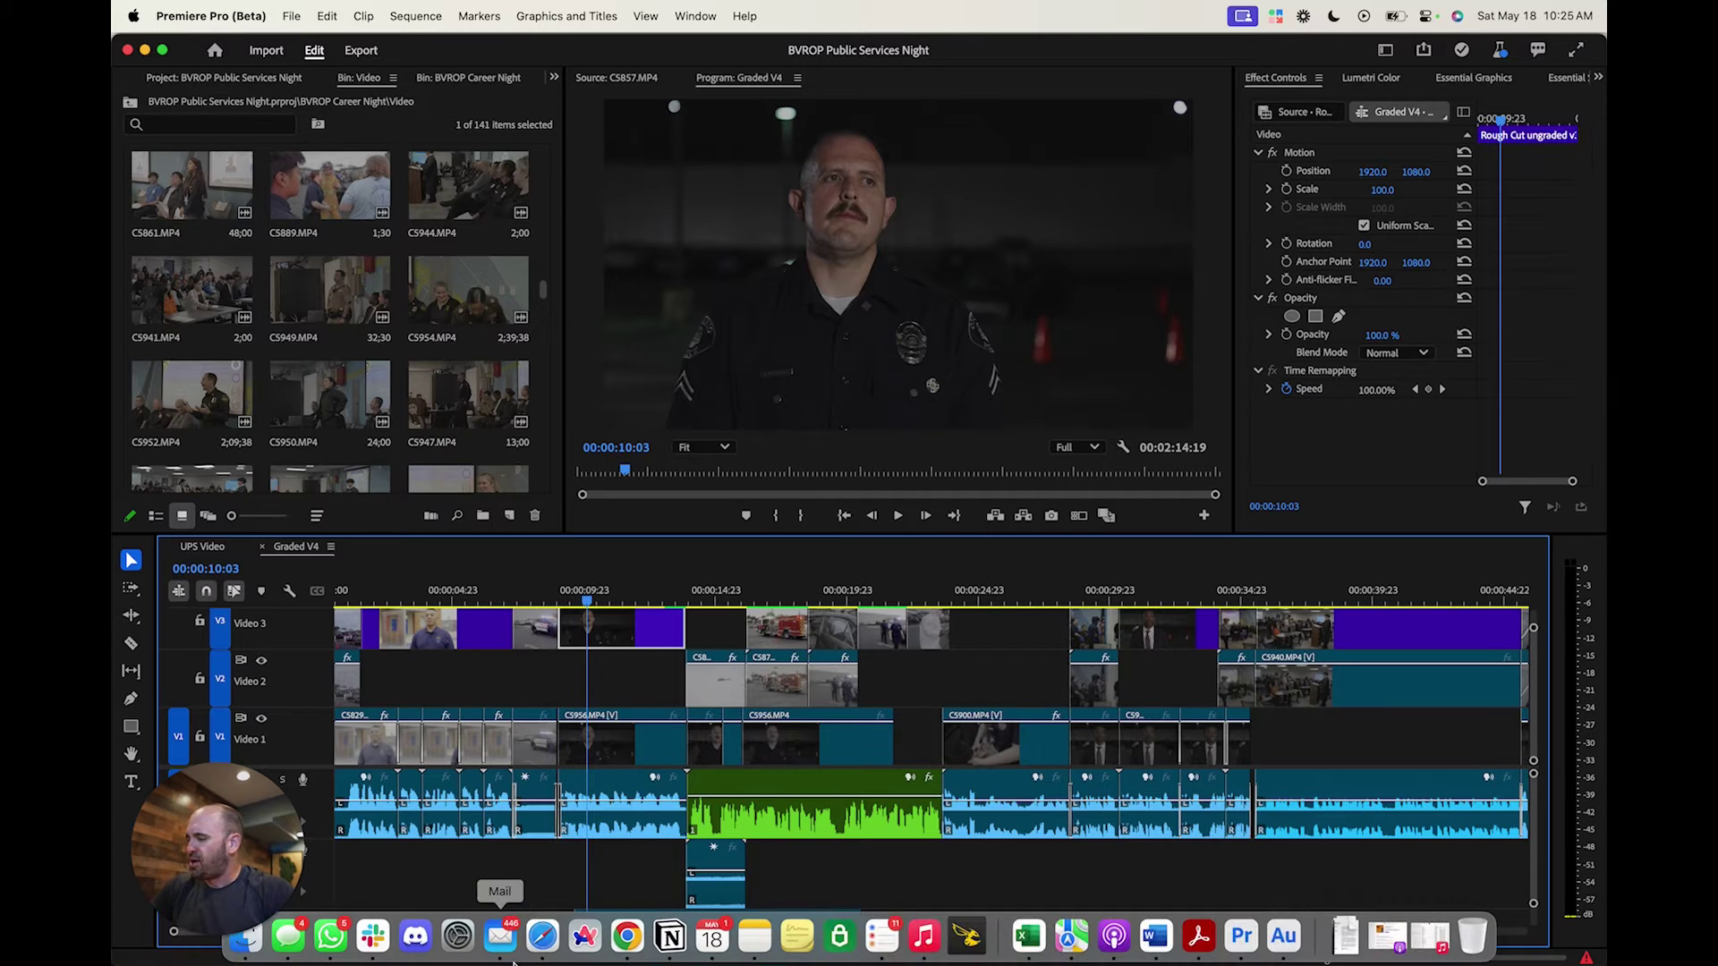
click(542, 950)
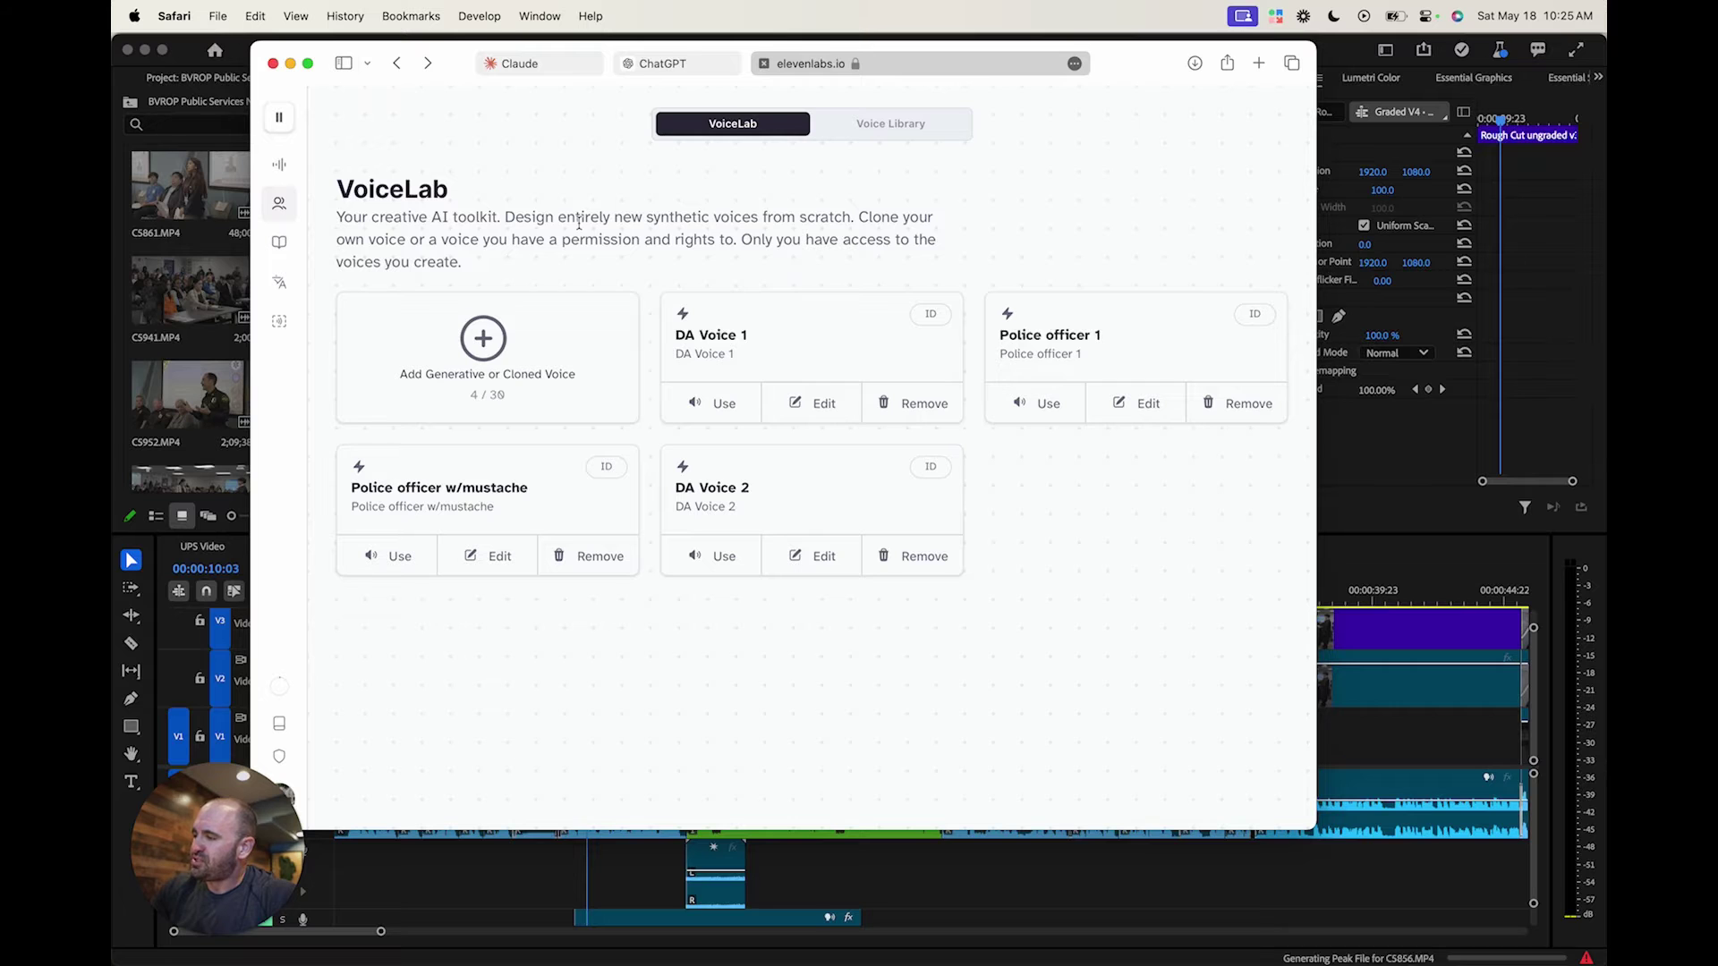
Return to Premiere and scrub the playhead to 00:00:09:09 at the officer shot
click(1324, 719)
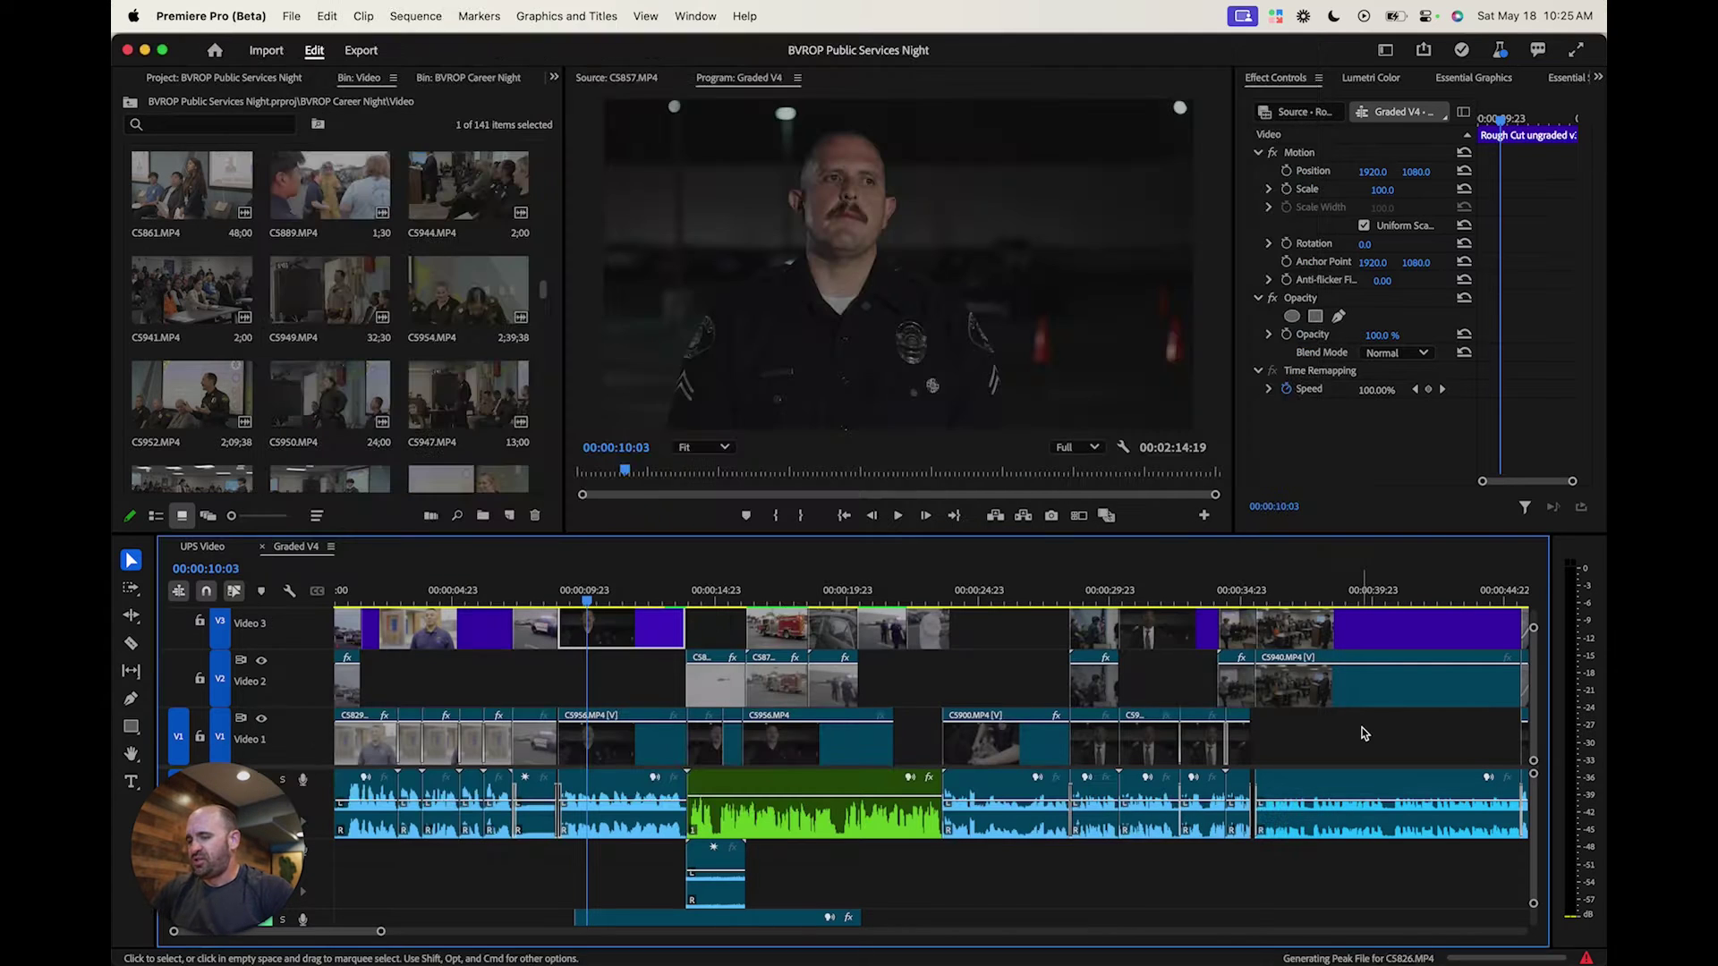
click(660, 601)
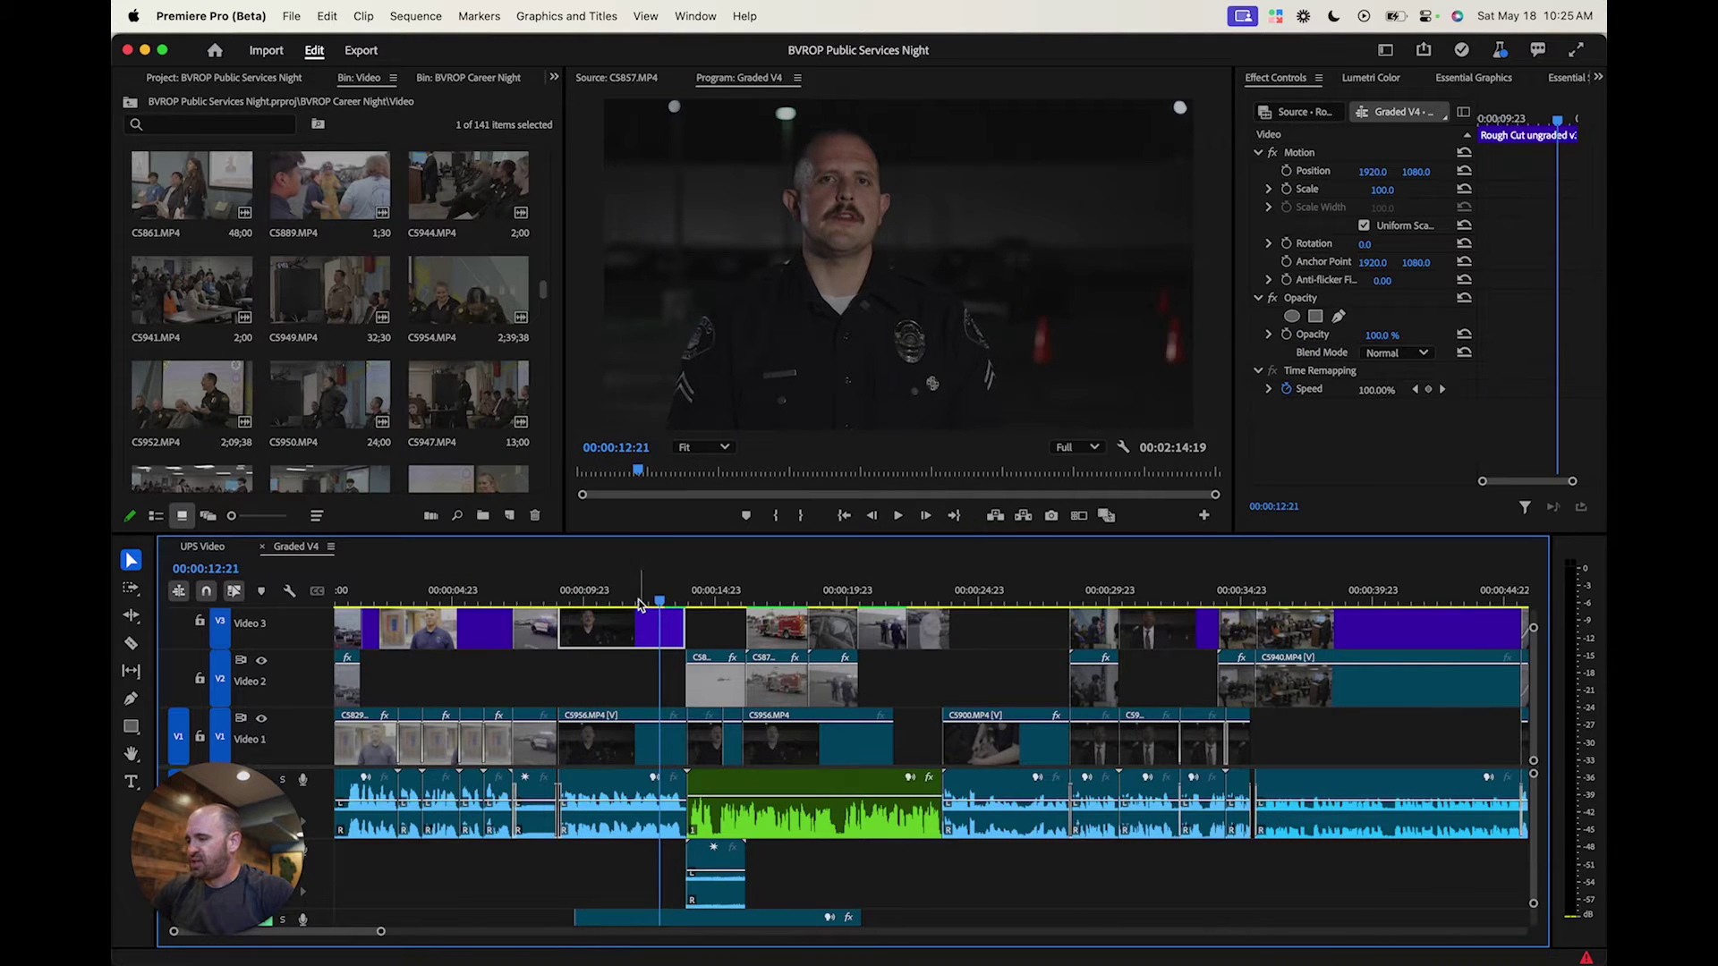
click(567, 603)
drag(567, 603, 567, 605)
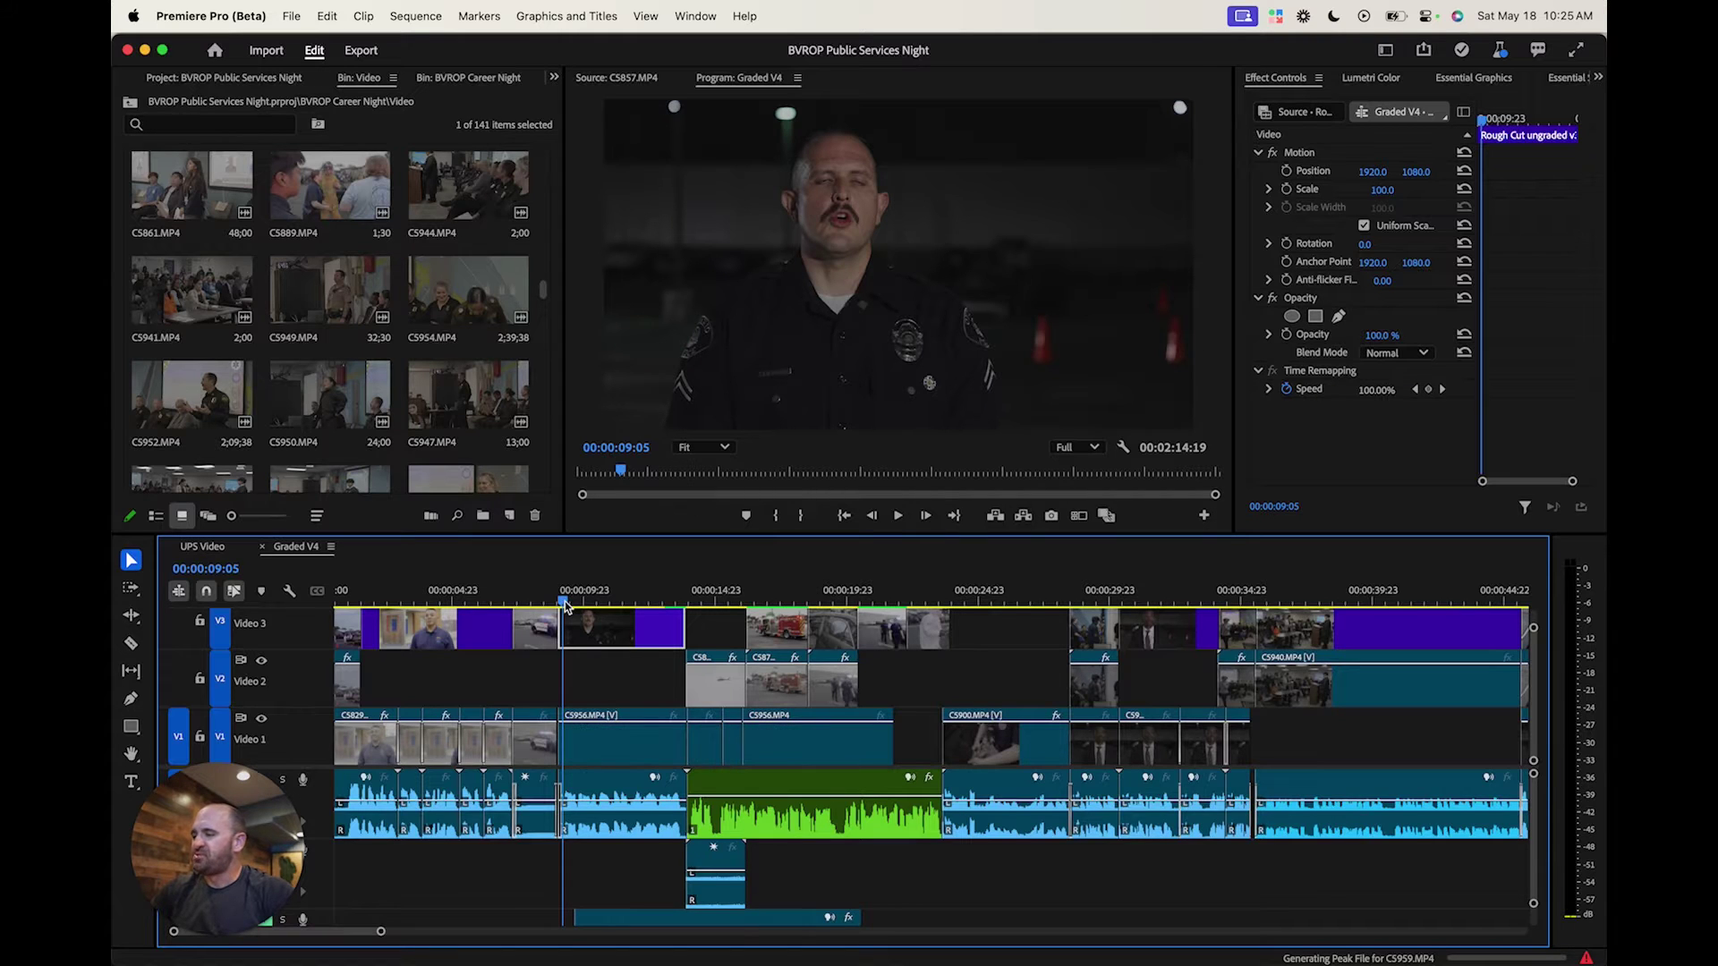
drag(565, 605, 574, 606)
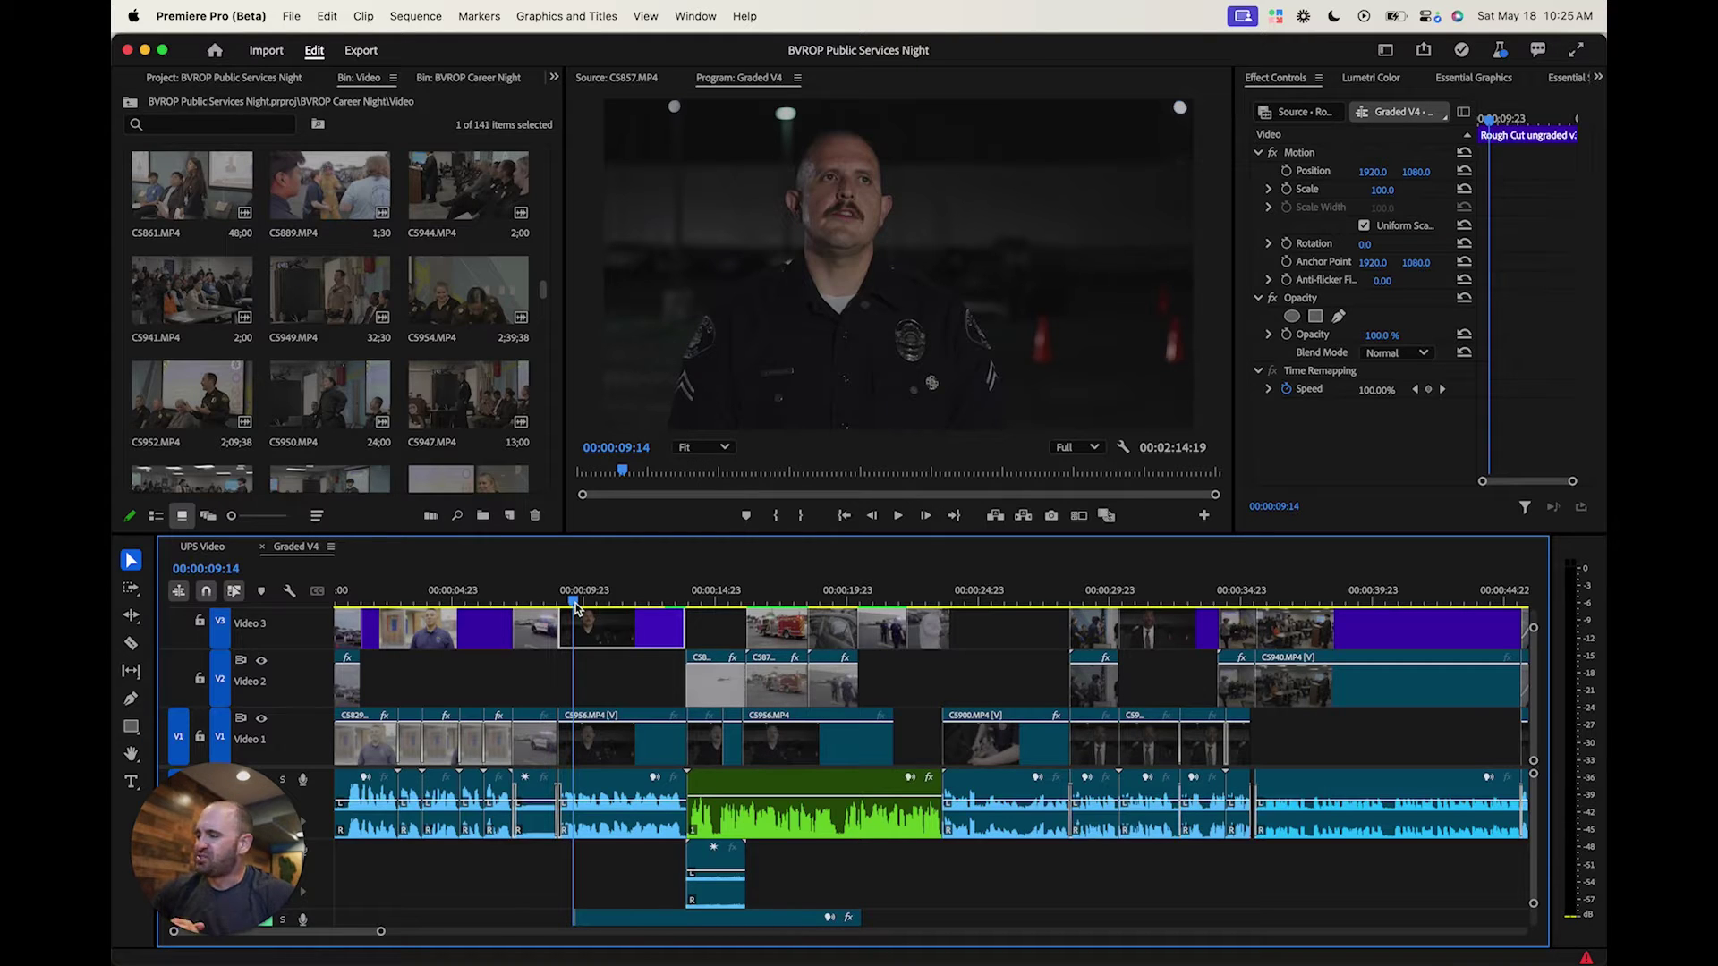
drag(573, 601, 568, 602)
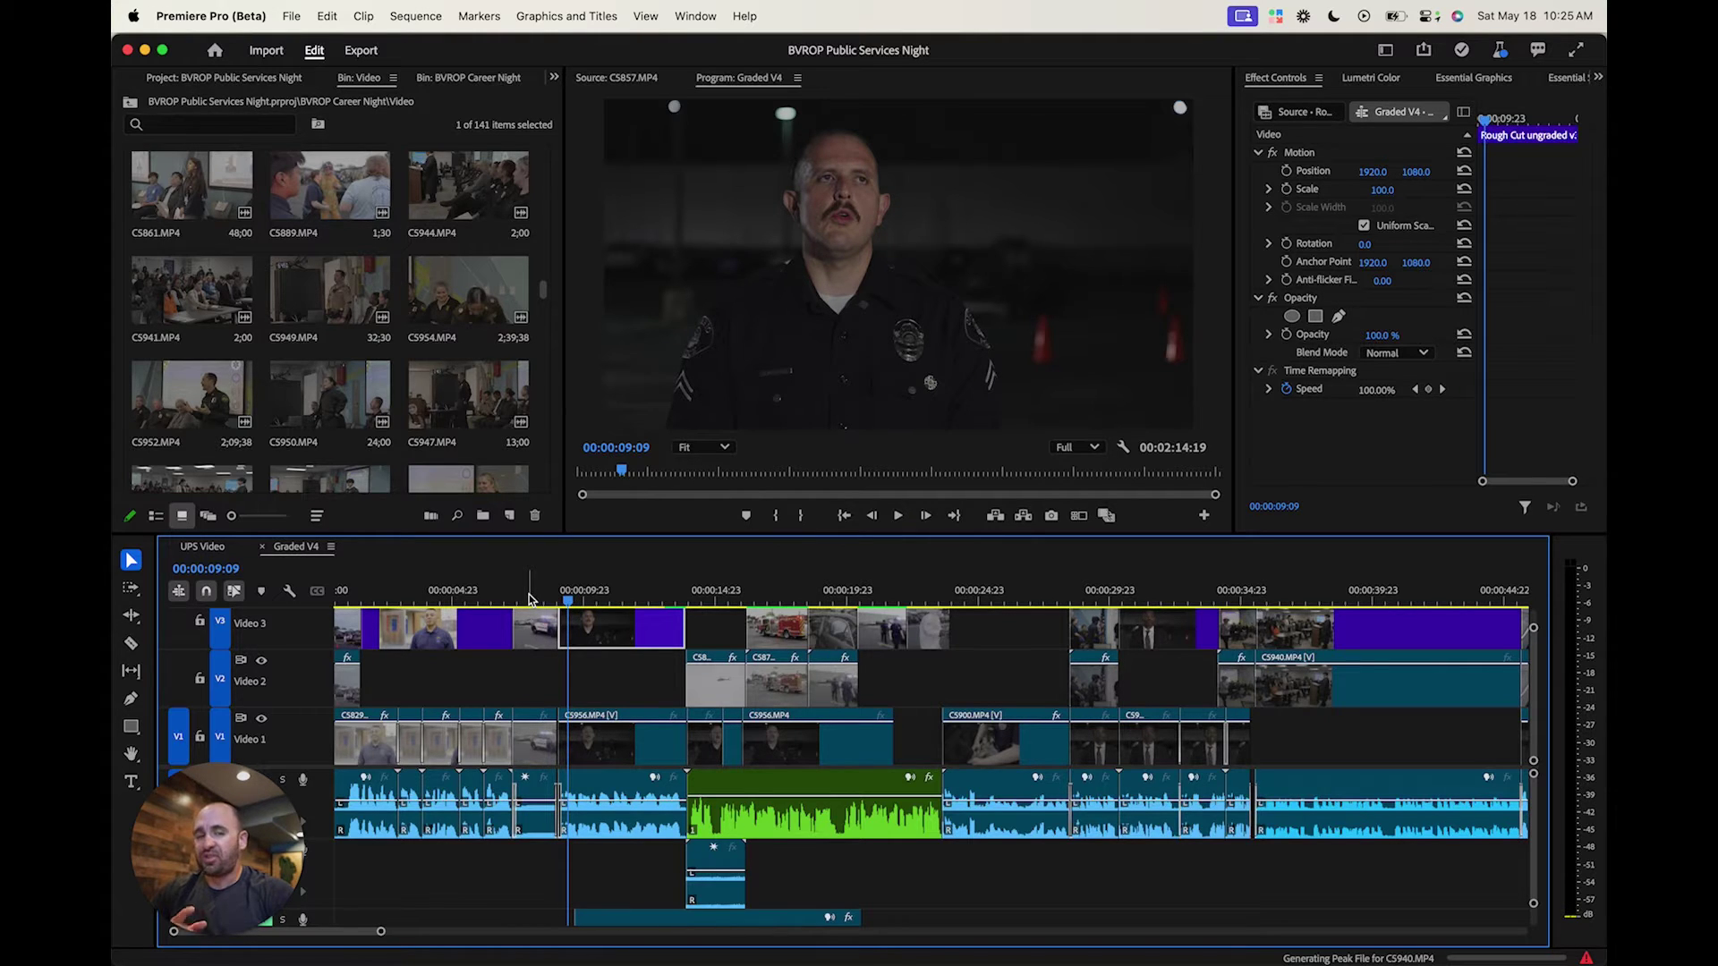
Play the sequence to 00:00:24:05 and select the C5900.MP4 clip under the playhead
key(space)
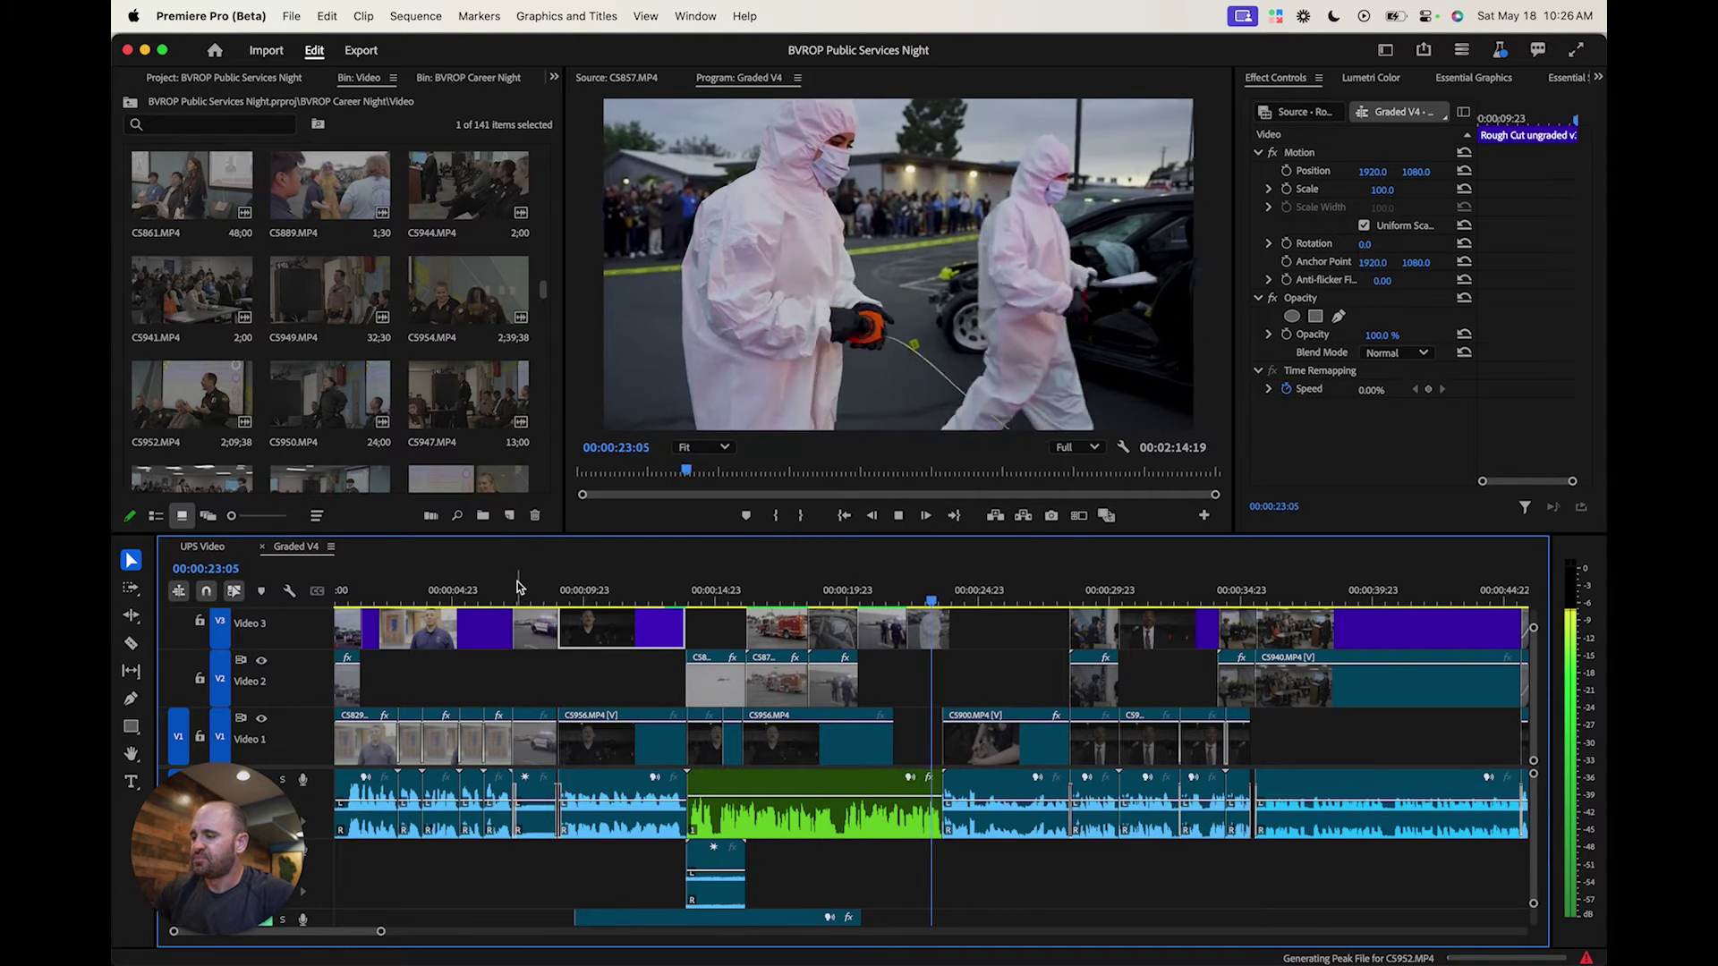
key(space)
key(d)
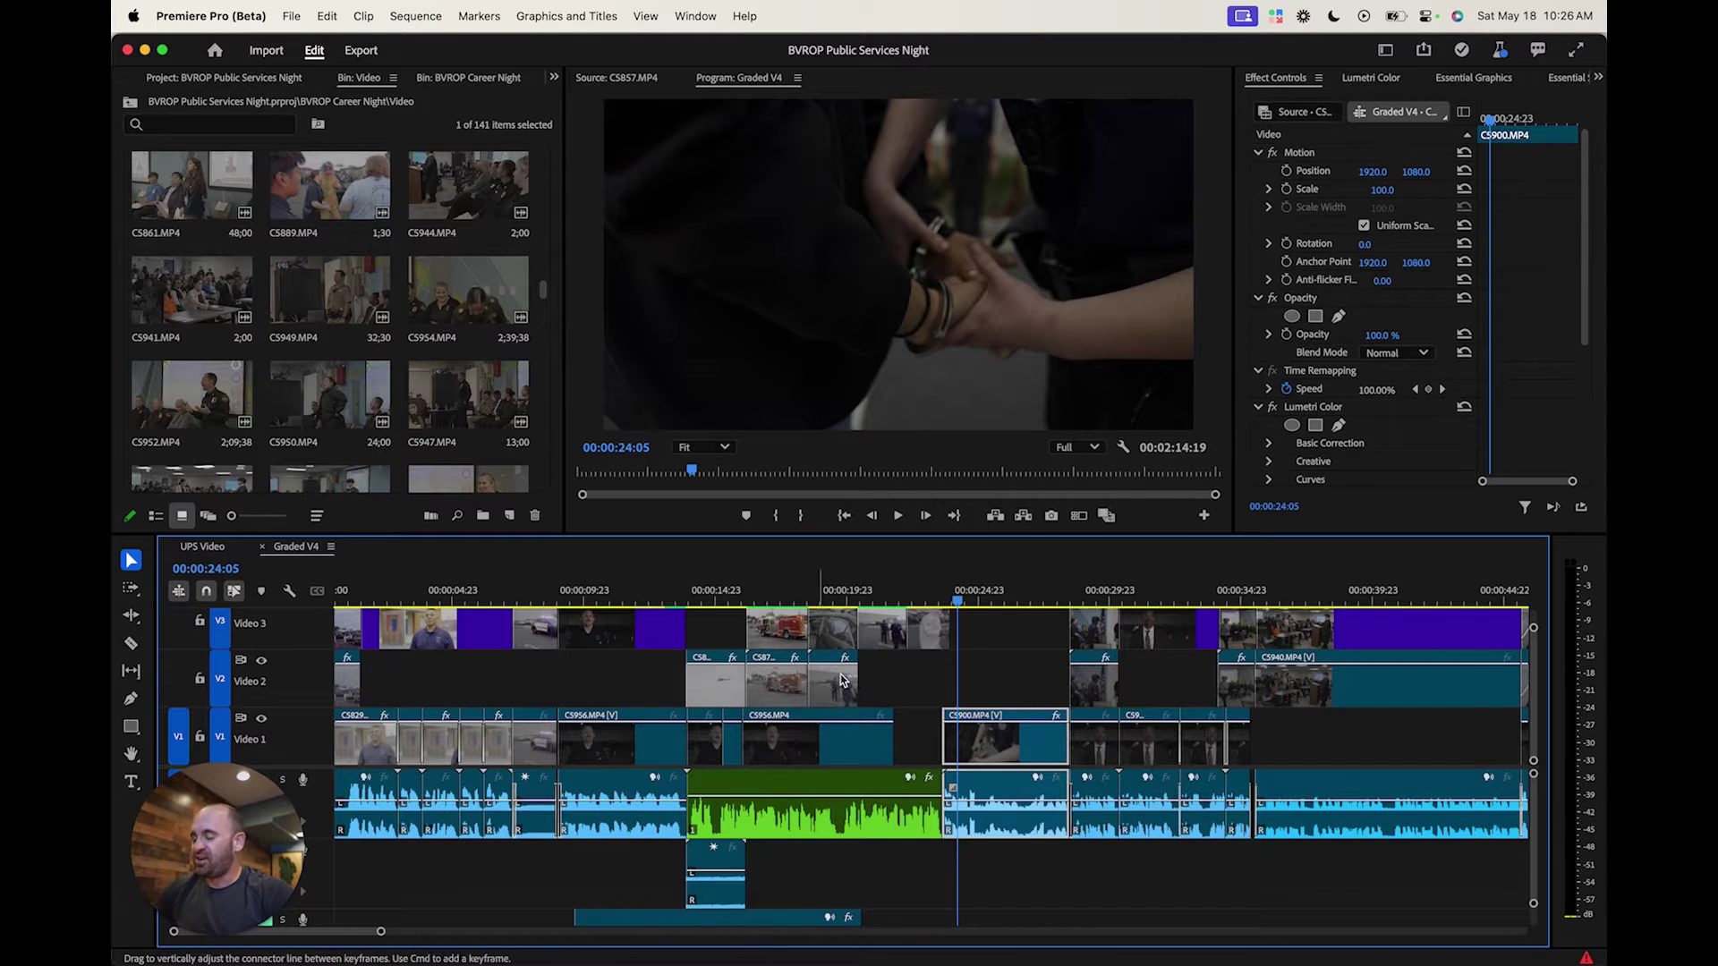
scroll(805, 680, right, 10)
scroll(849, 687, right, 2)
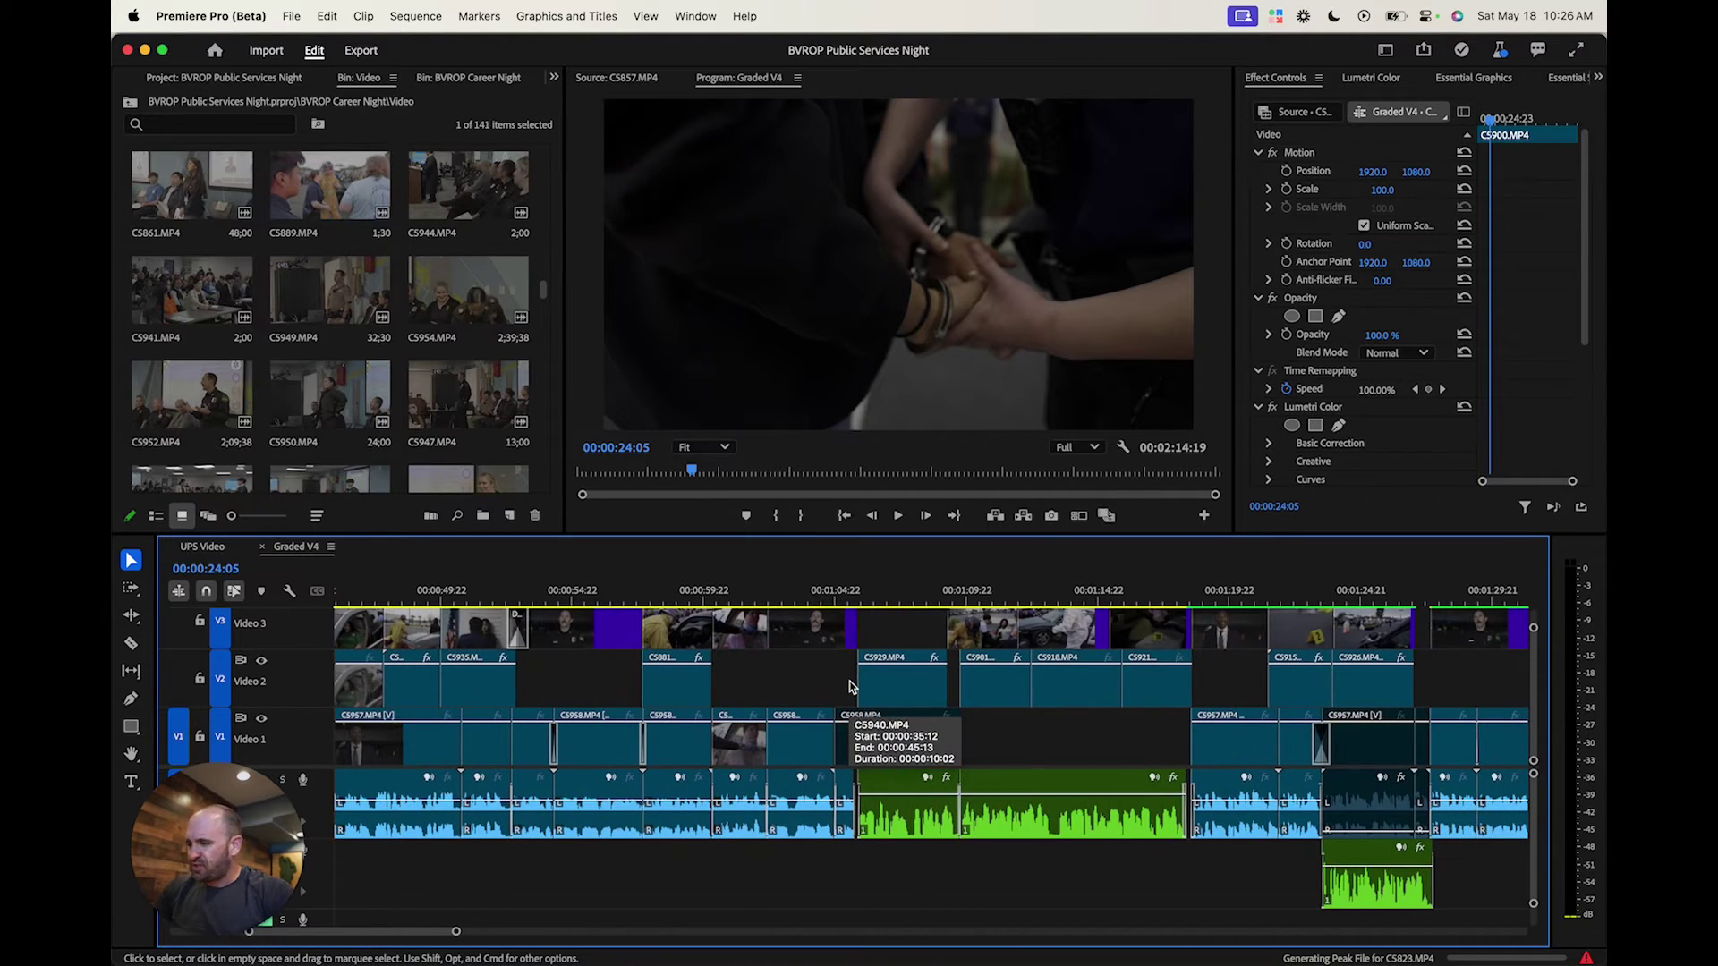
click(775, 598)
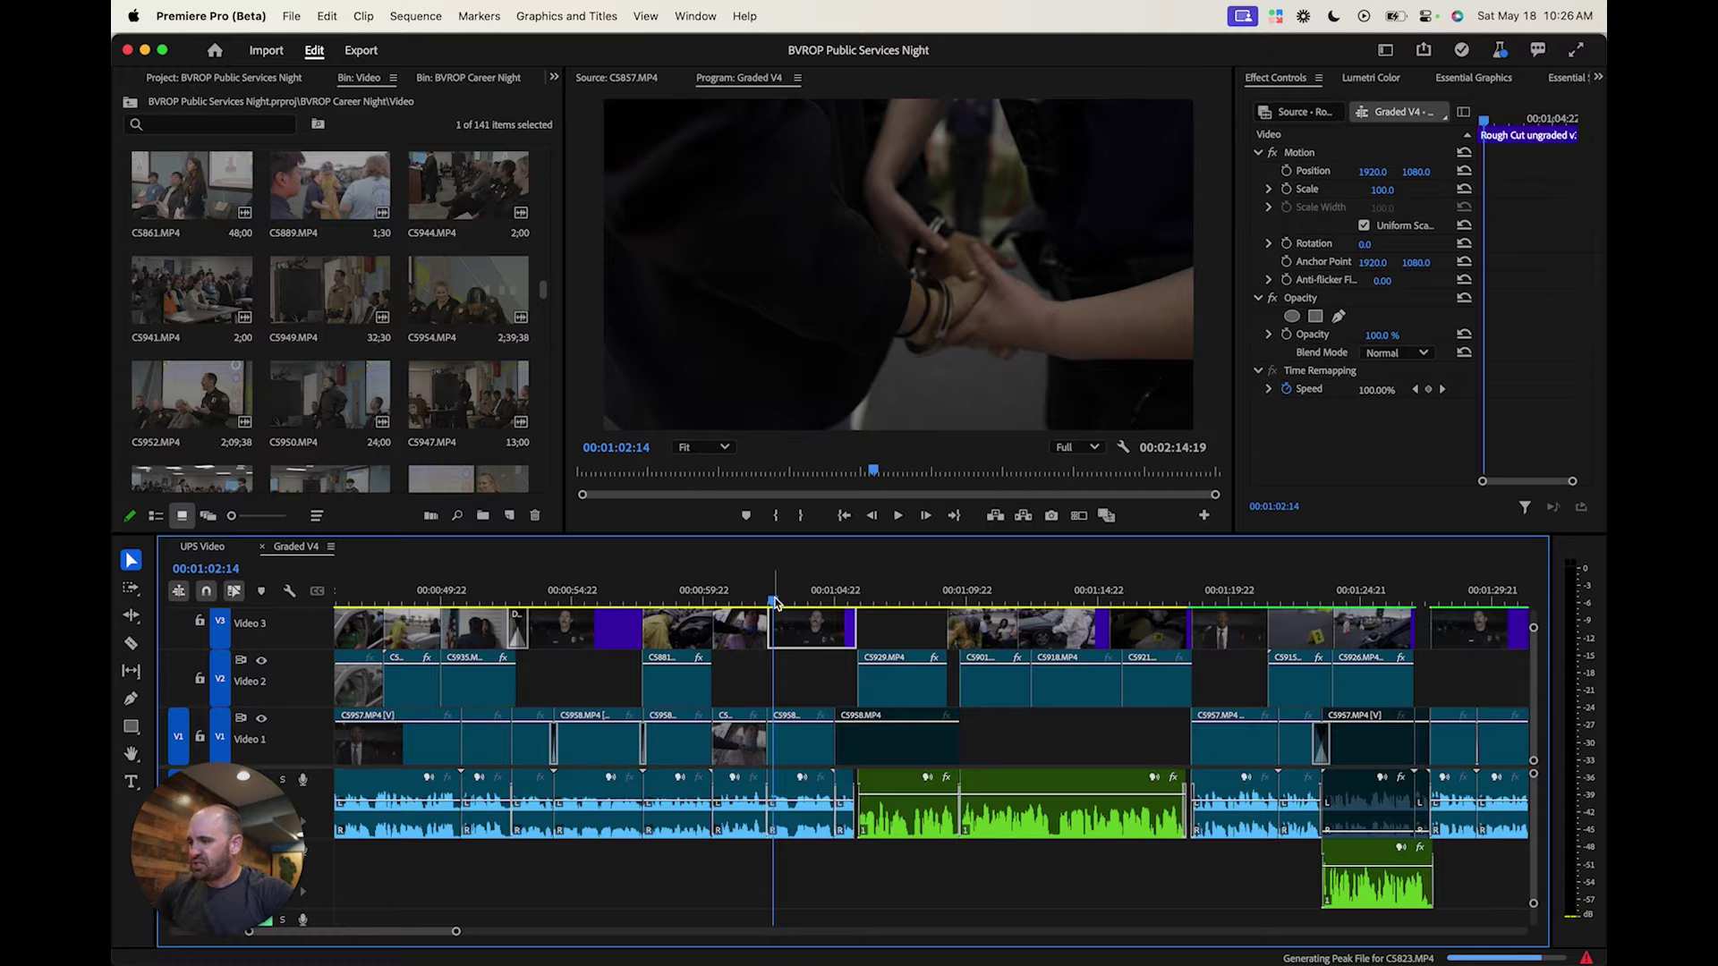
key(Left)
key(Left)
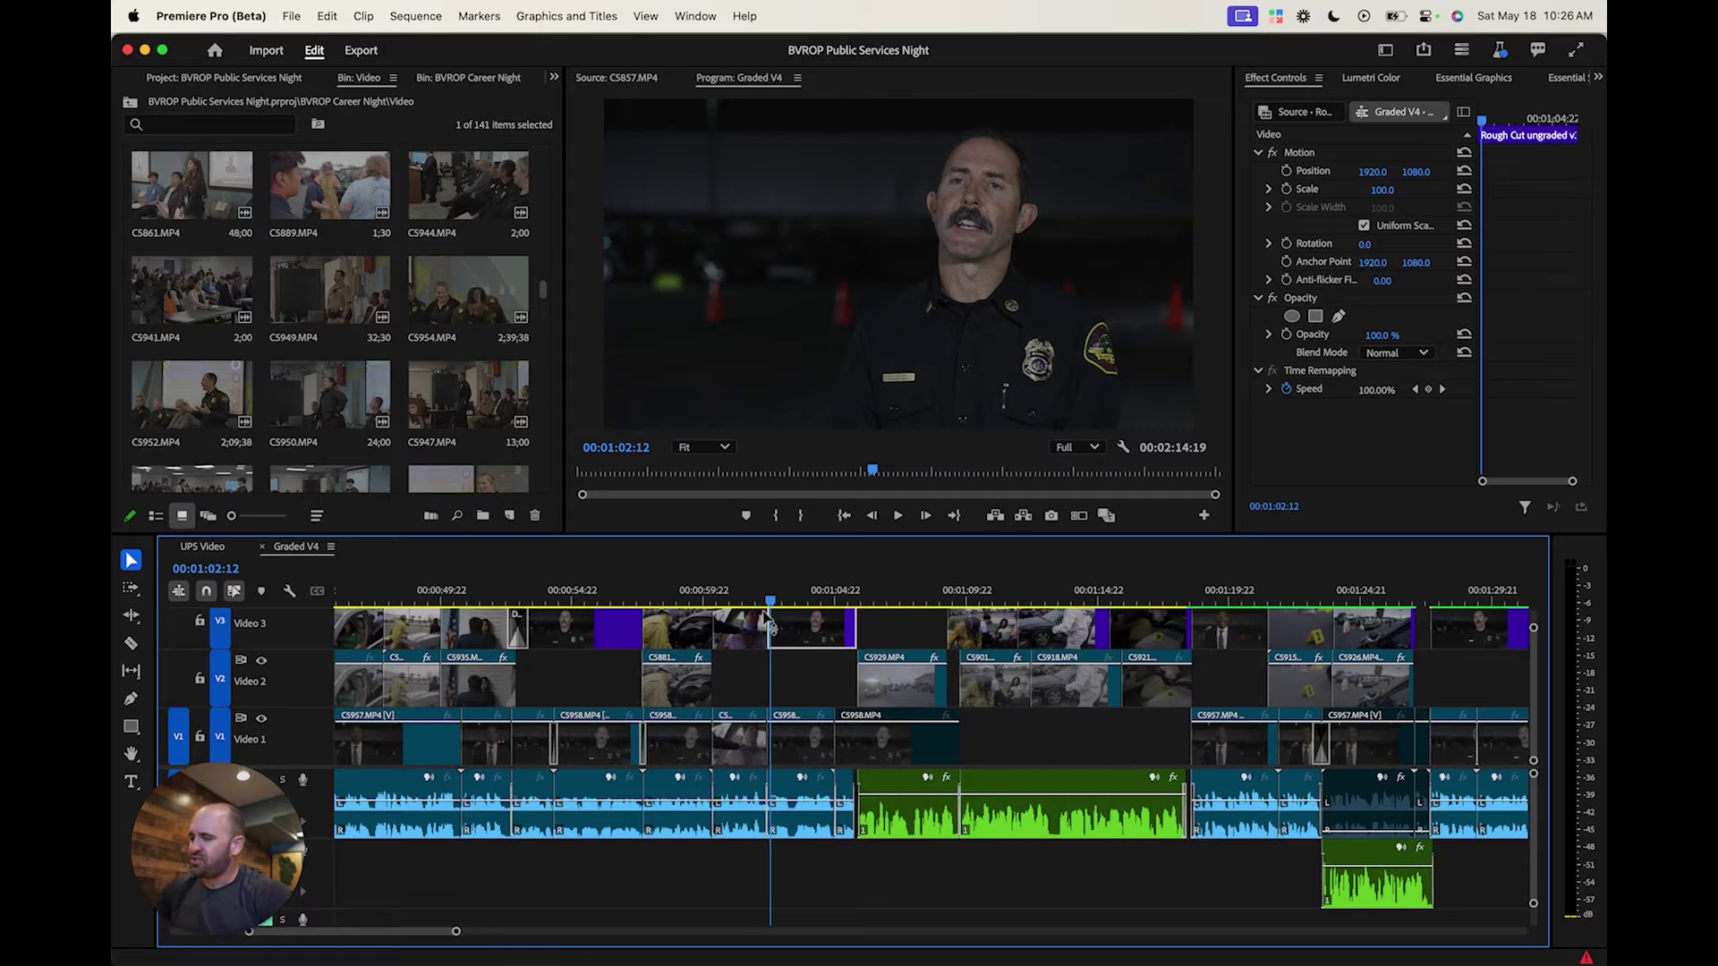
key(space)
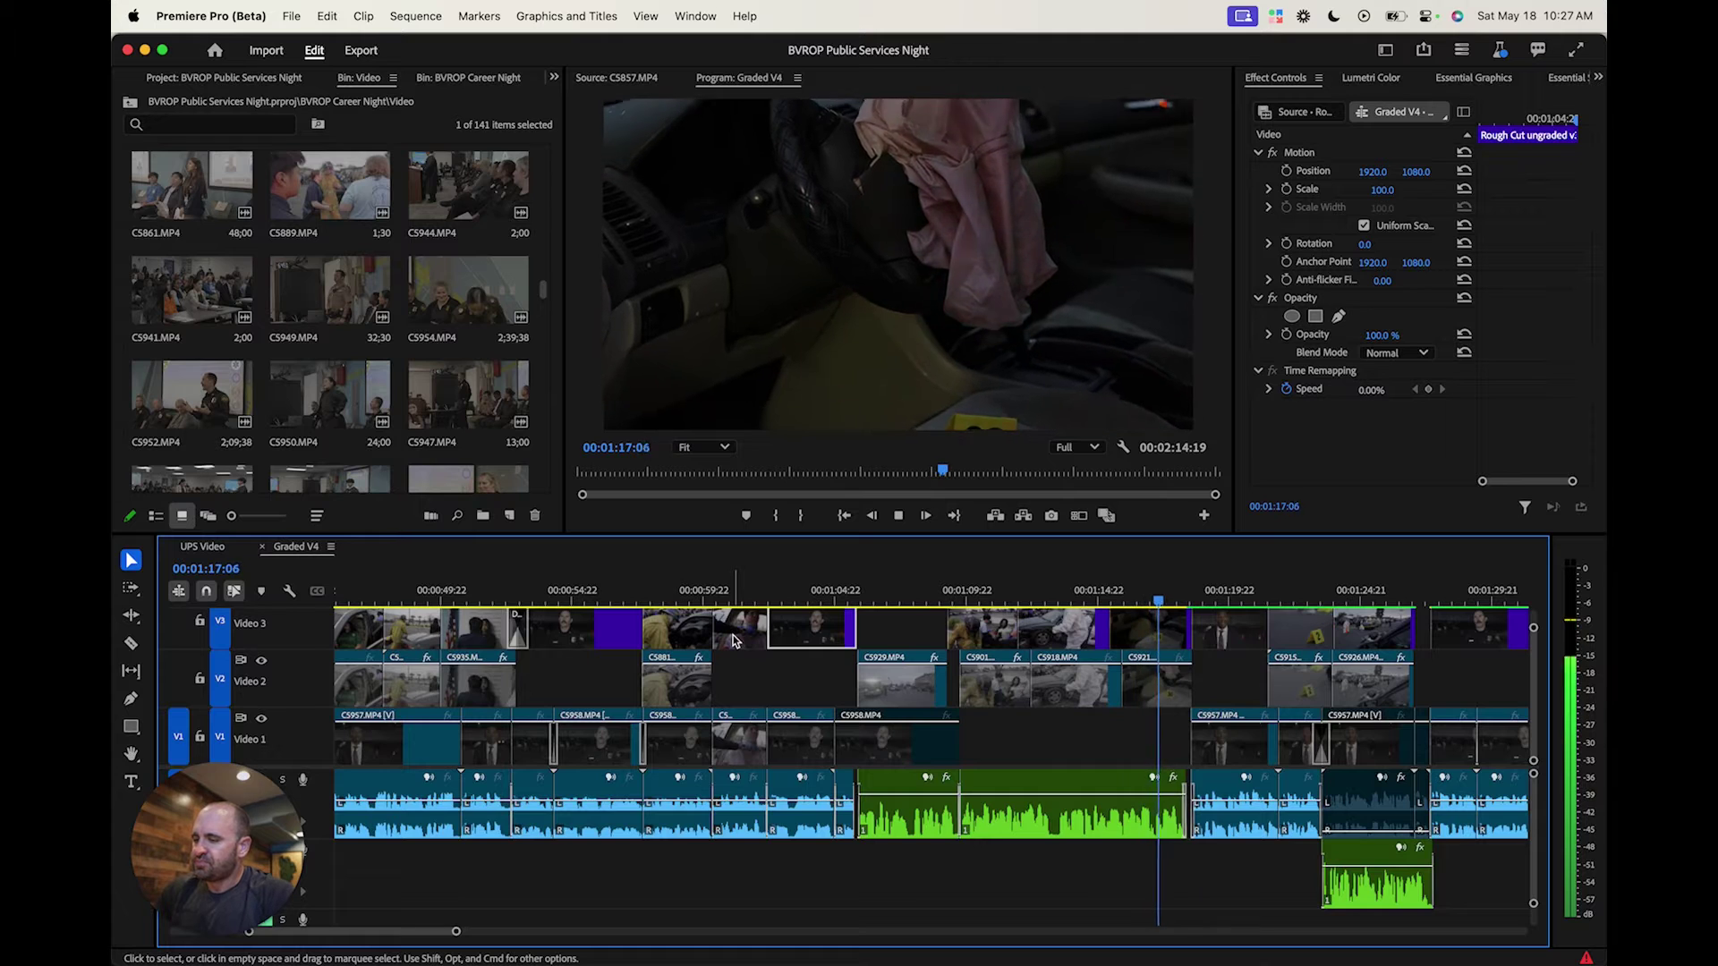
key(space)
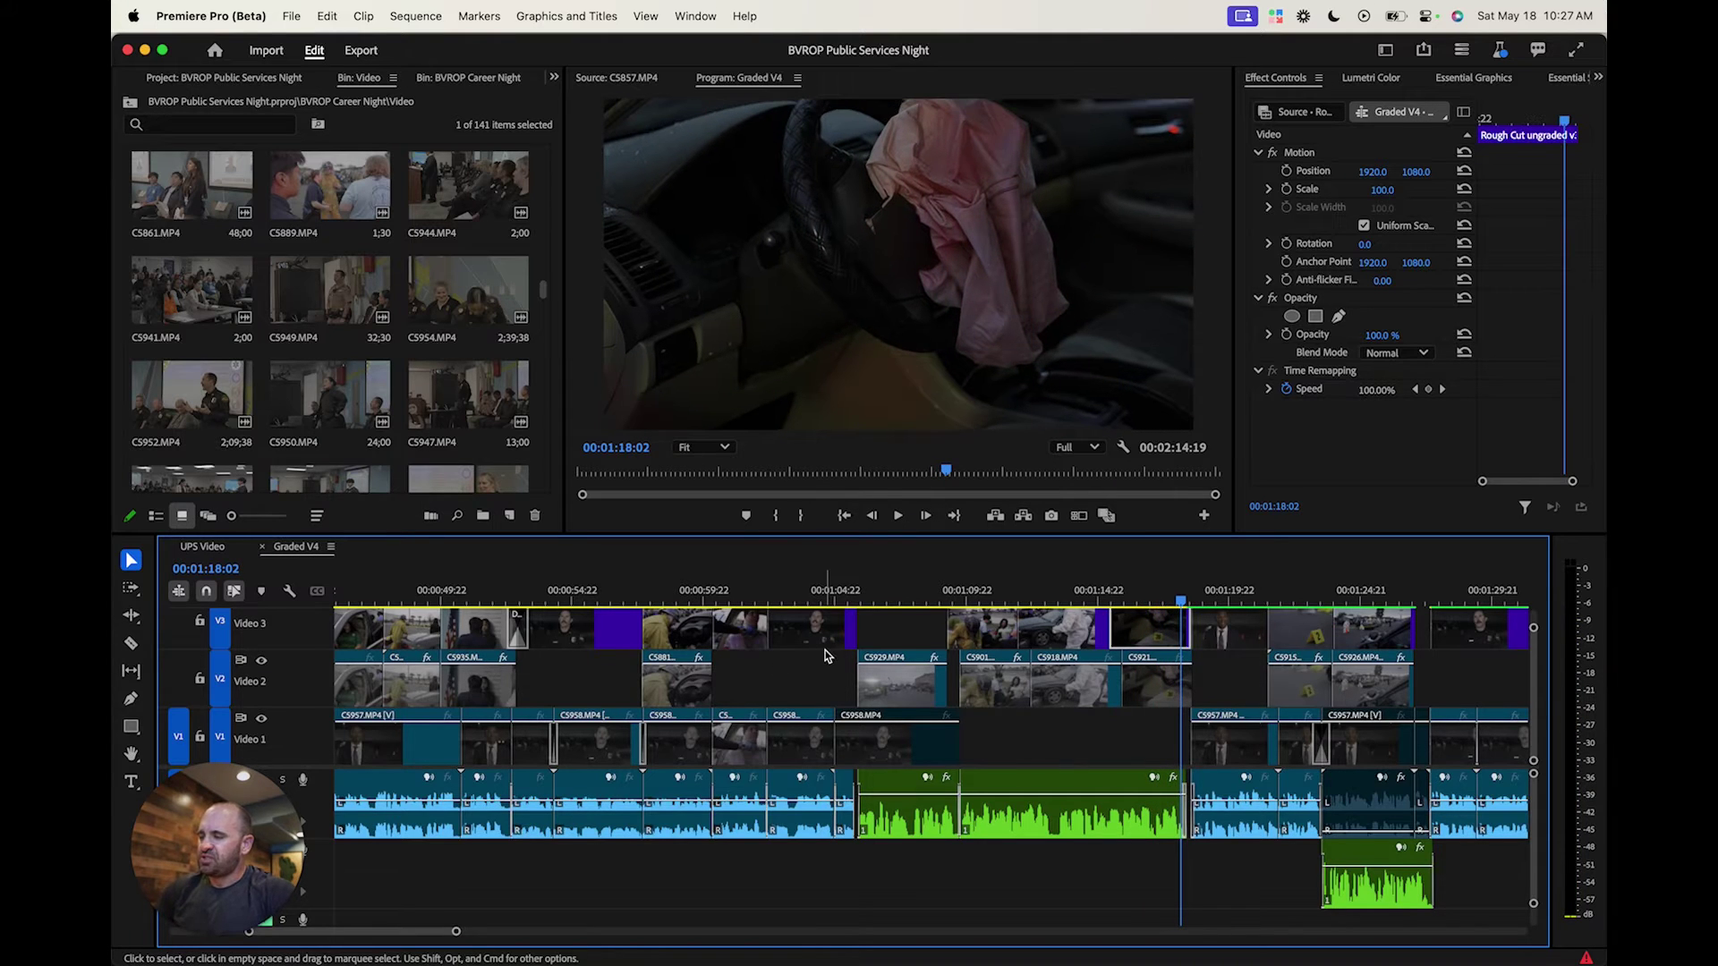
drag(543, 604, 531, 606)
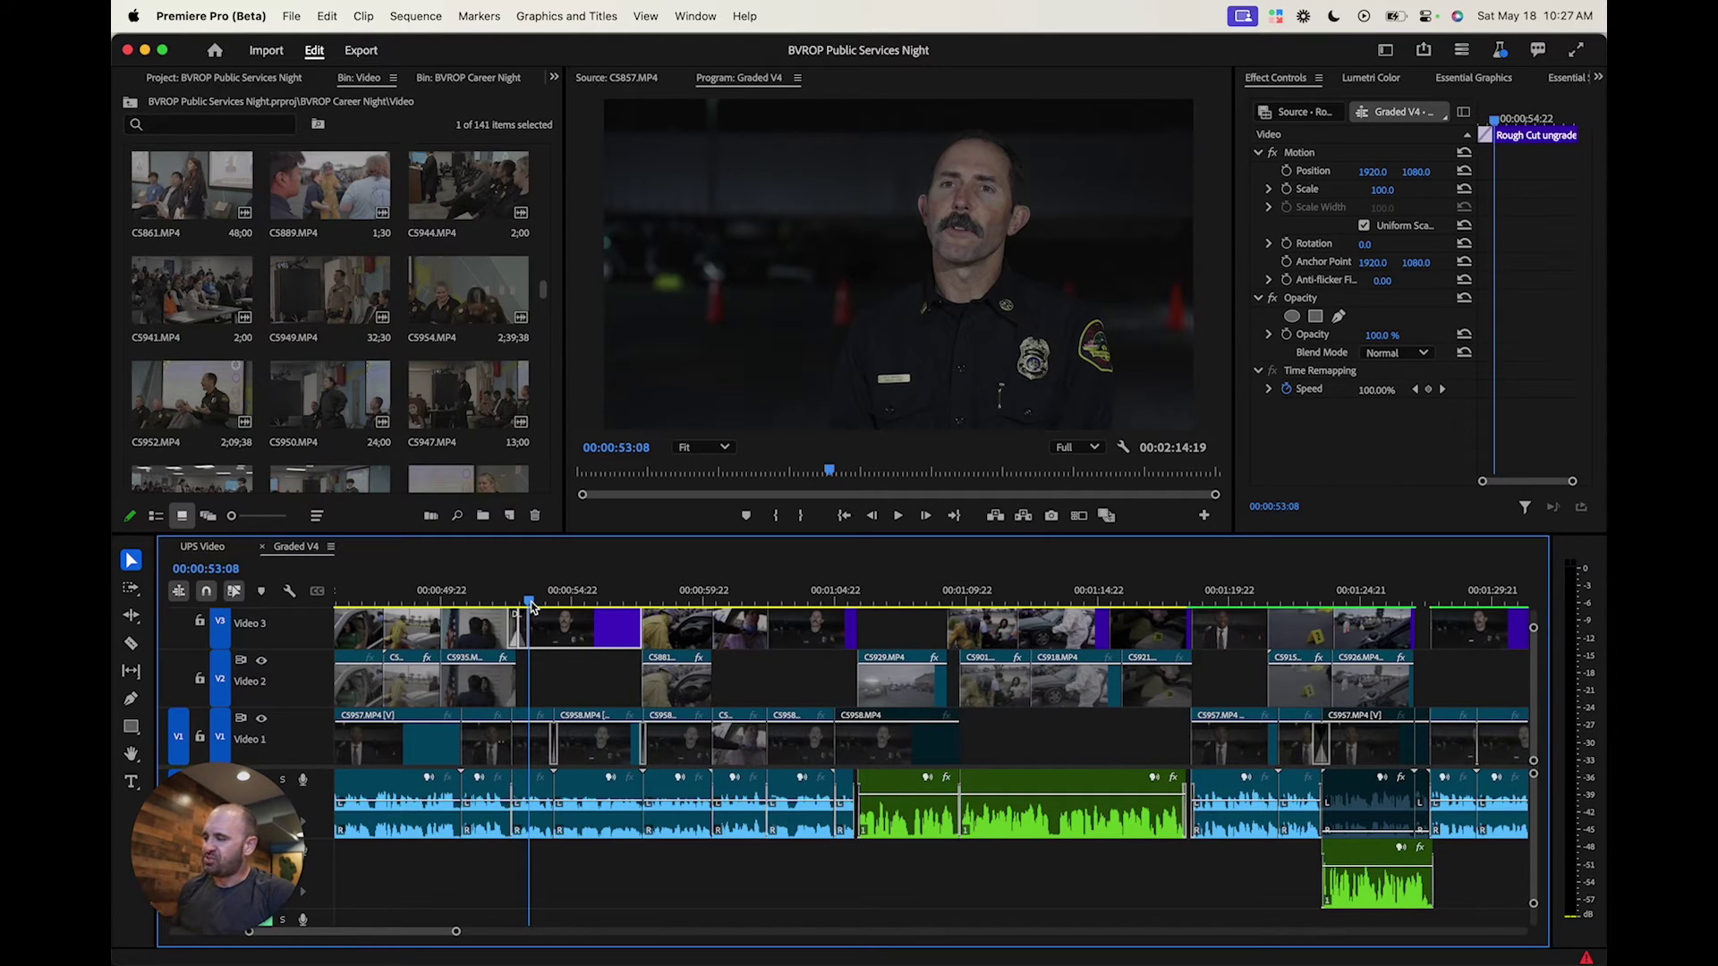
key(space)
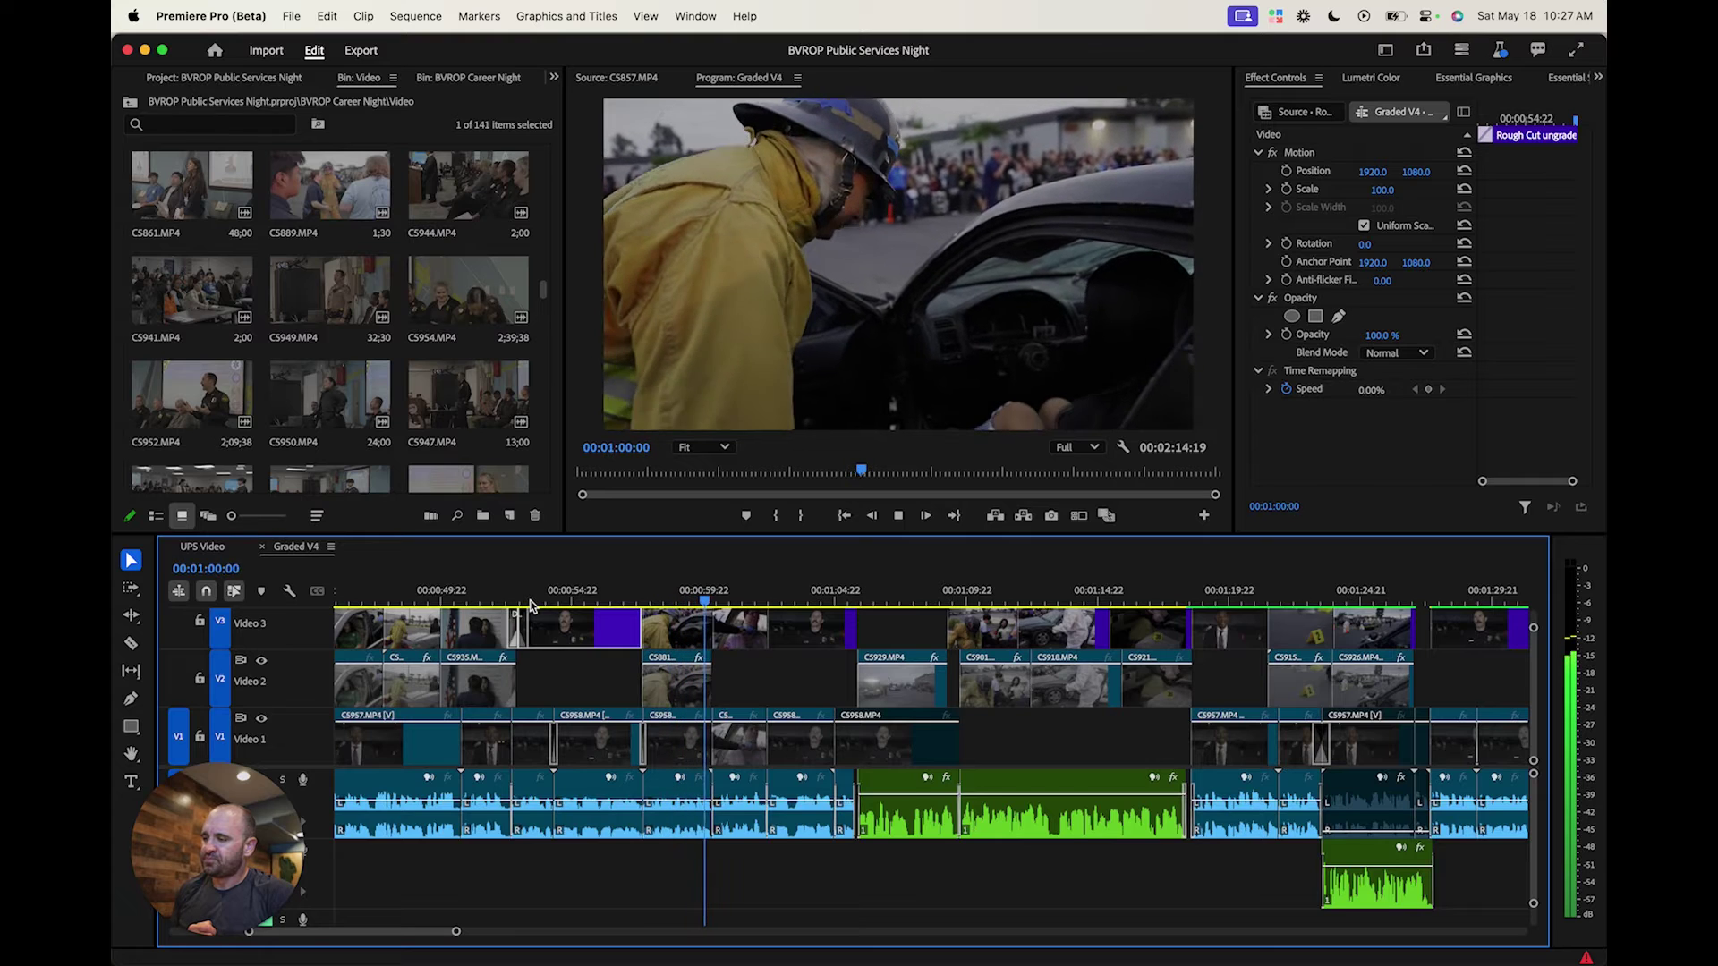
key(space)
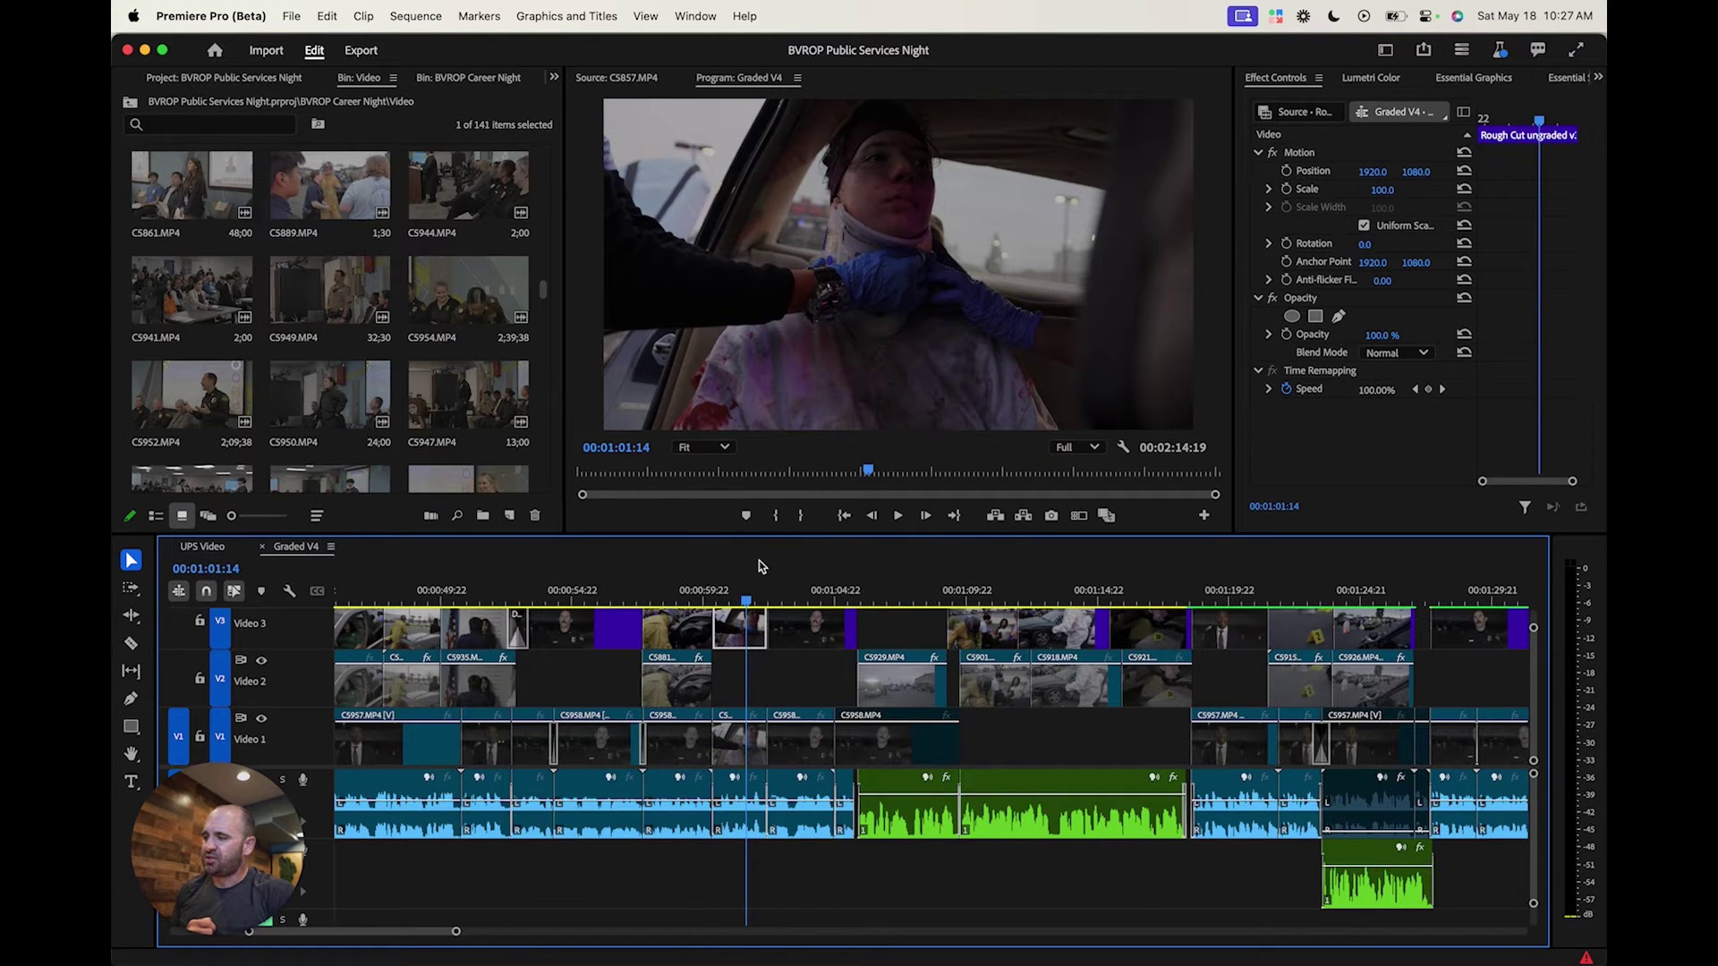
click(771, 601)
key(space)
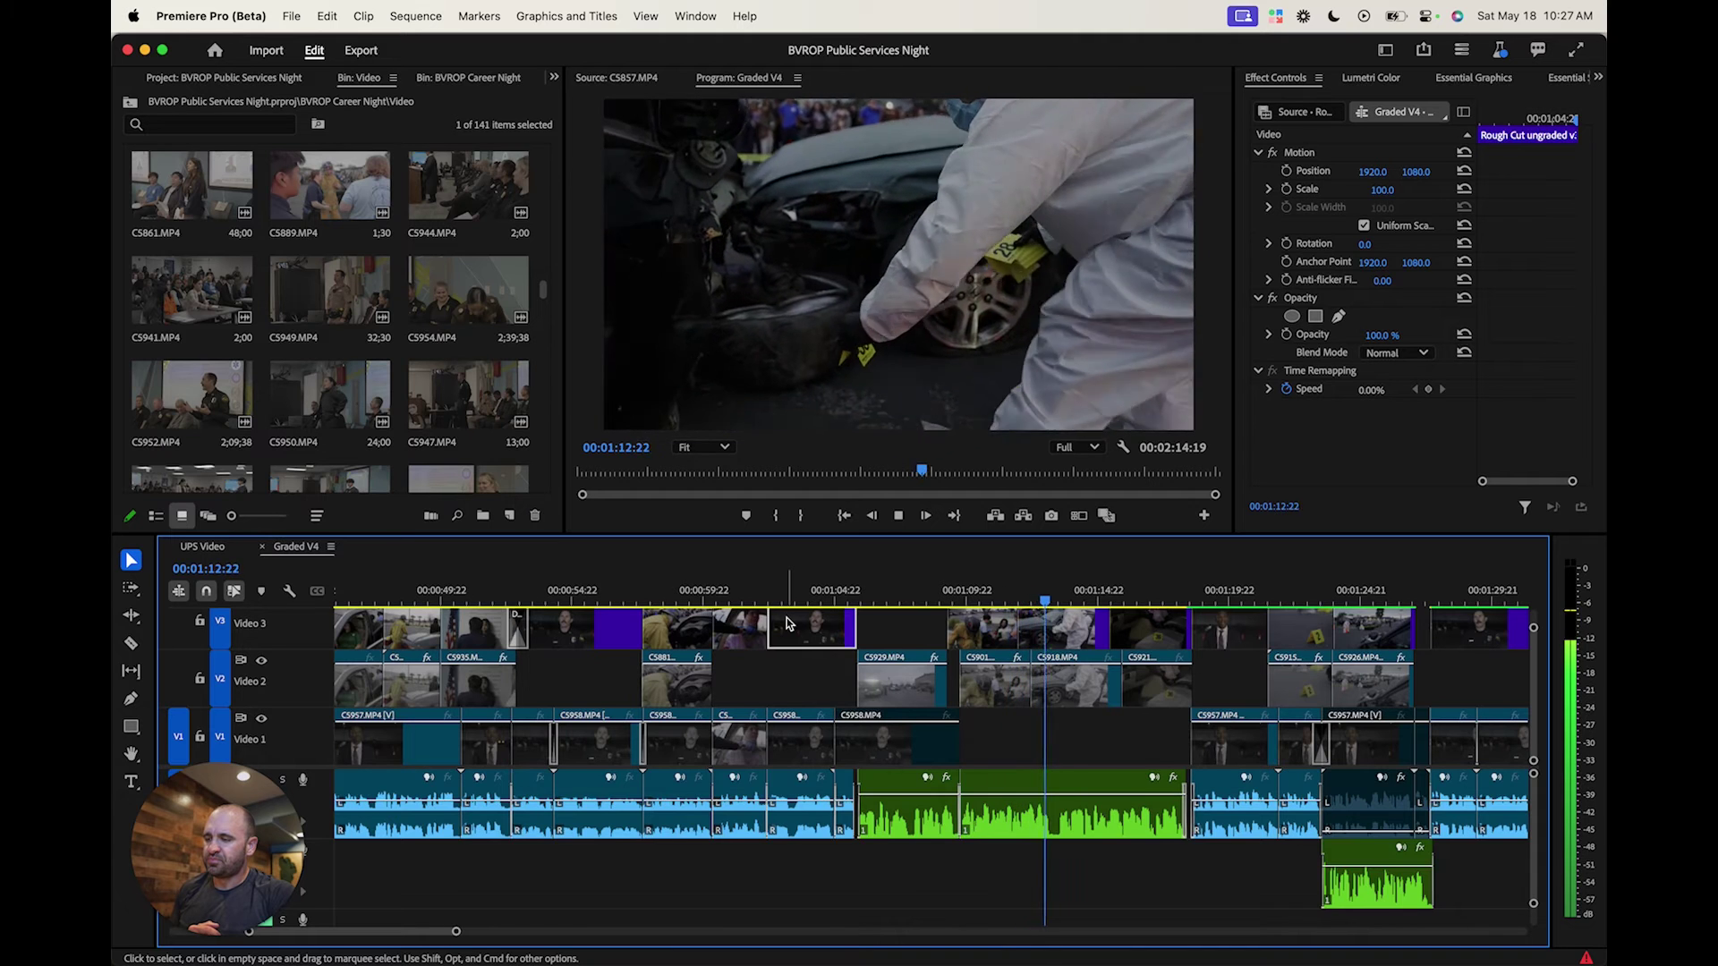
scroll(913, 680, down, 3)
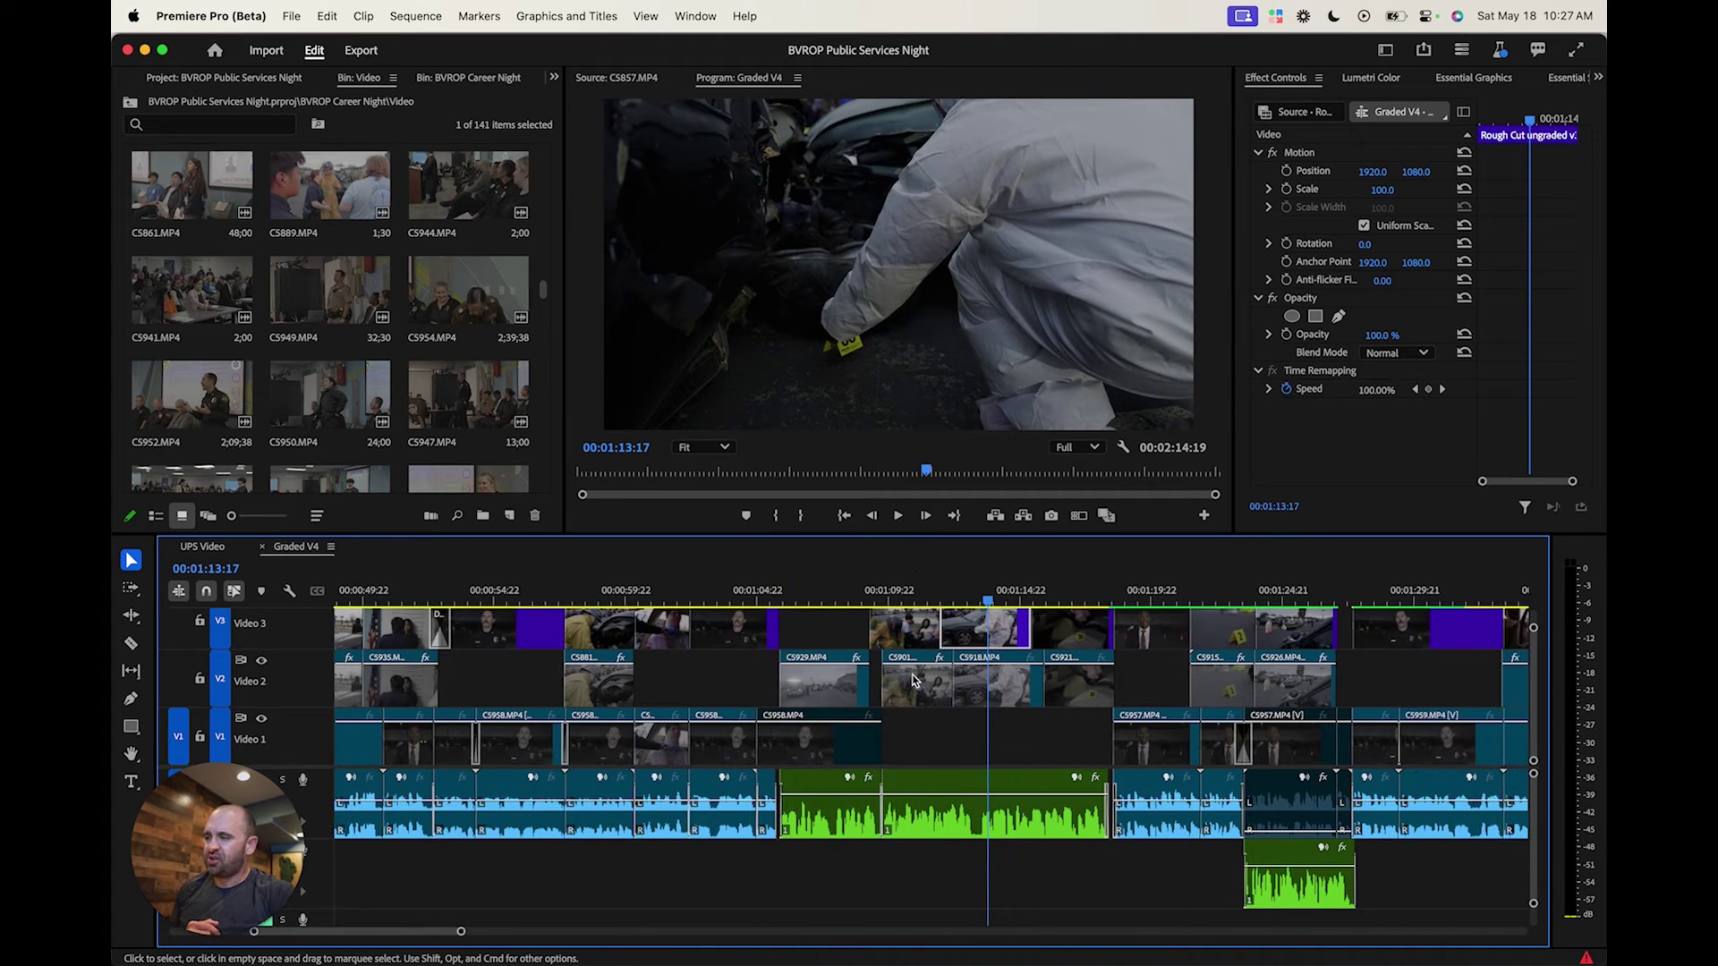
scroll(913, 680, down, 4)
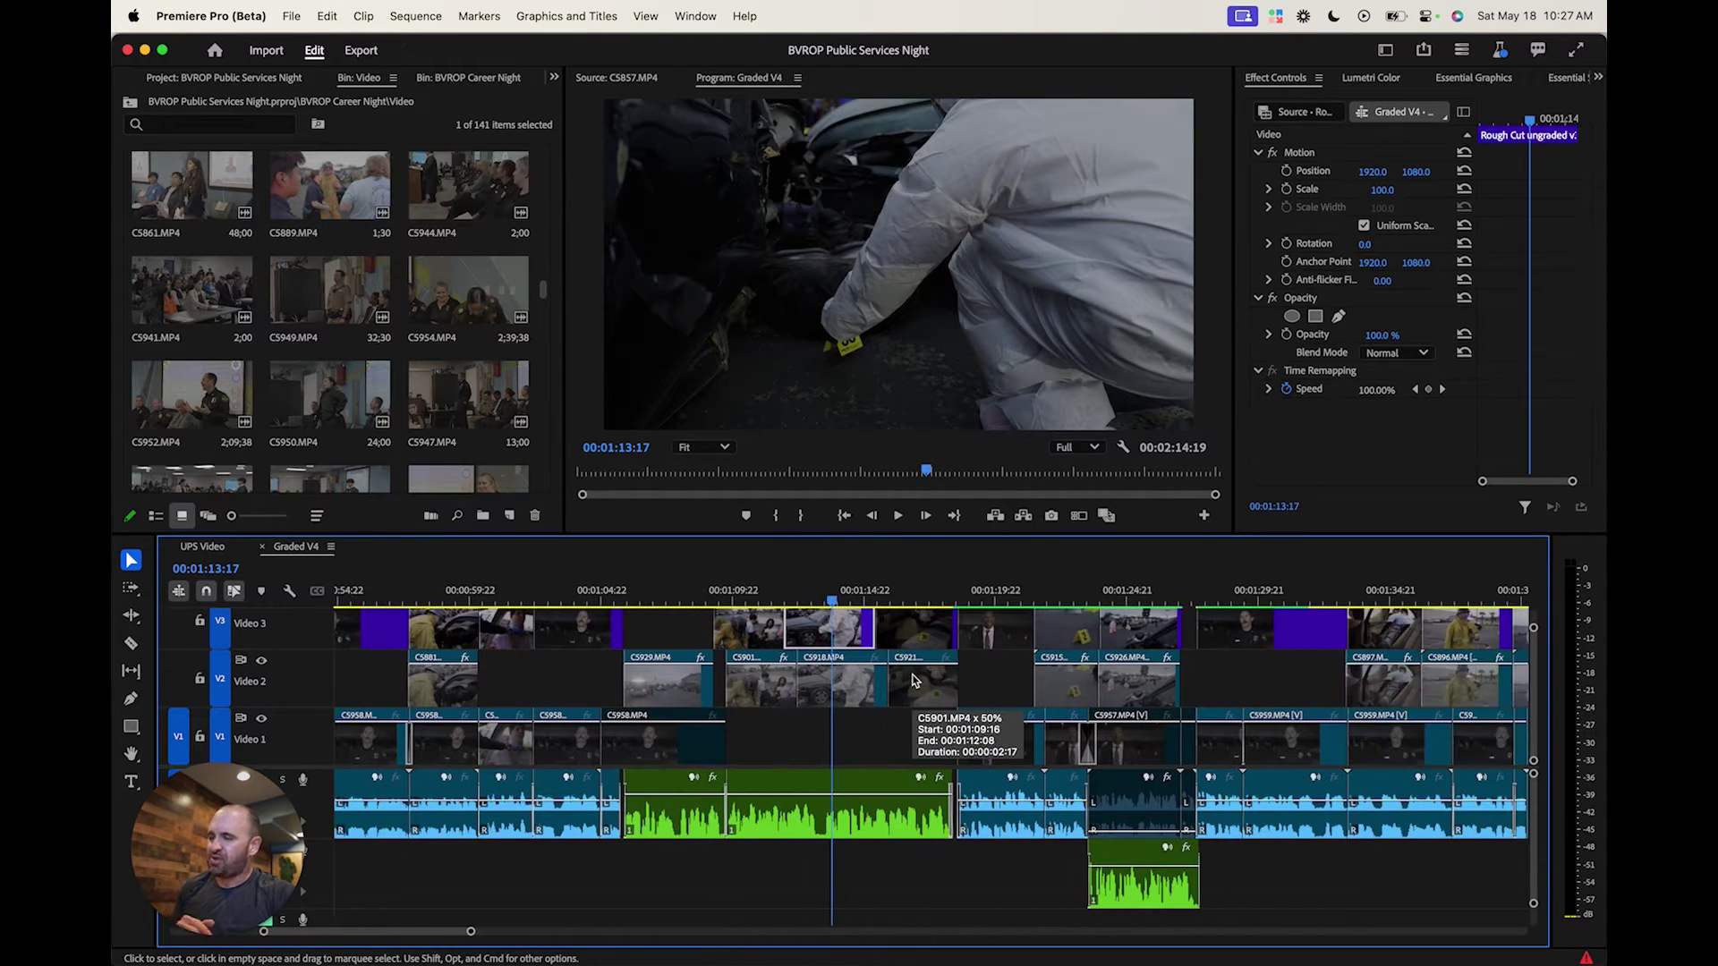
scroll(912, 680, down, 5)
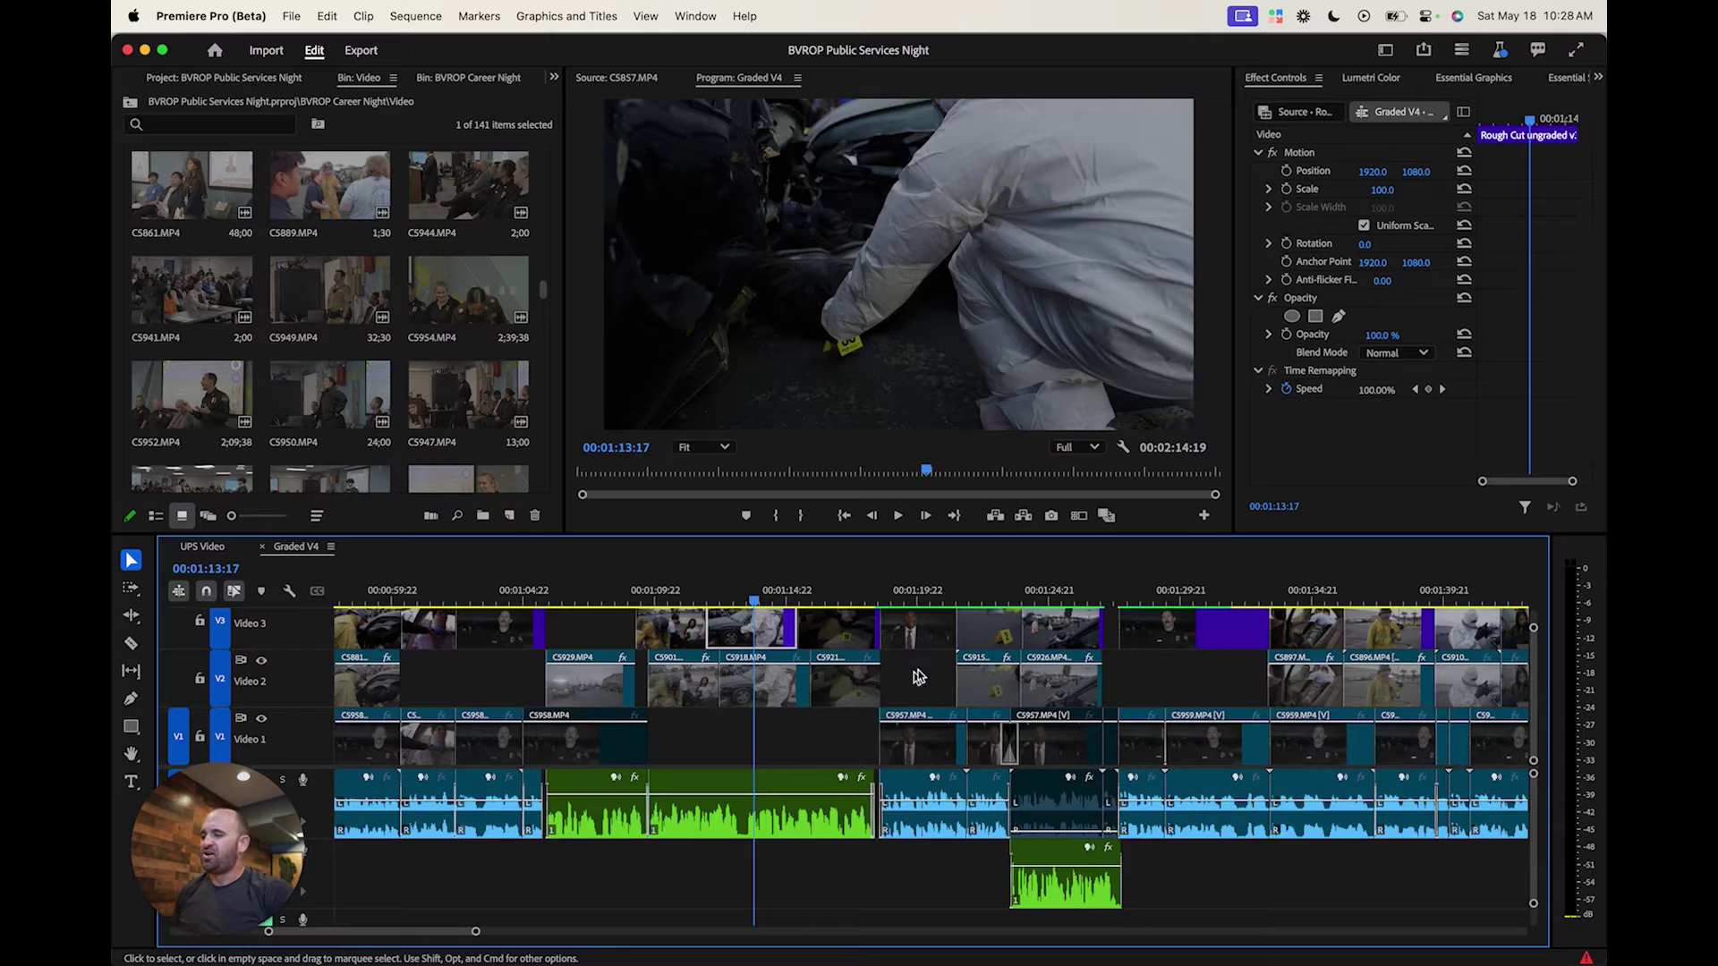
click(849, 605)
drag(851, 608, 892, 607)
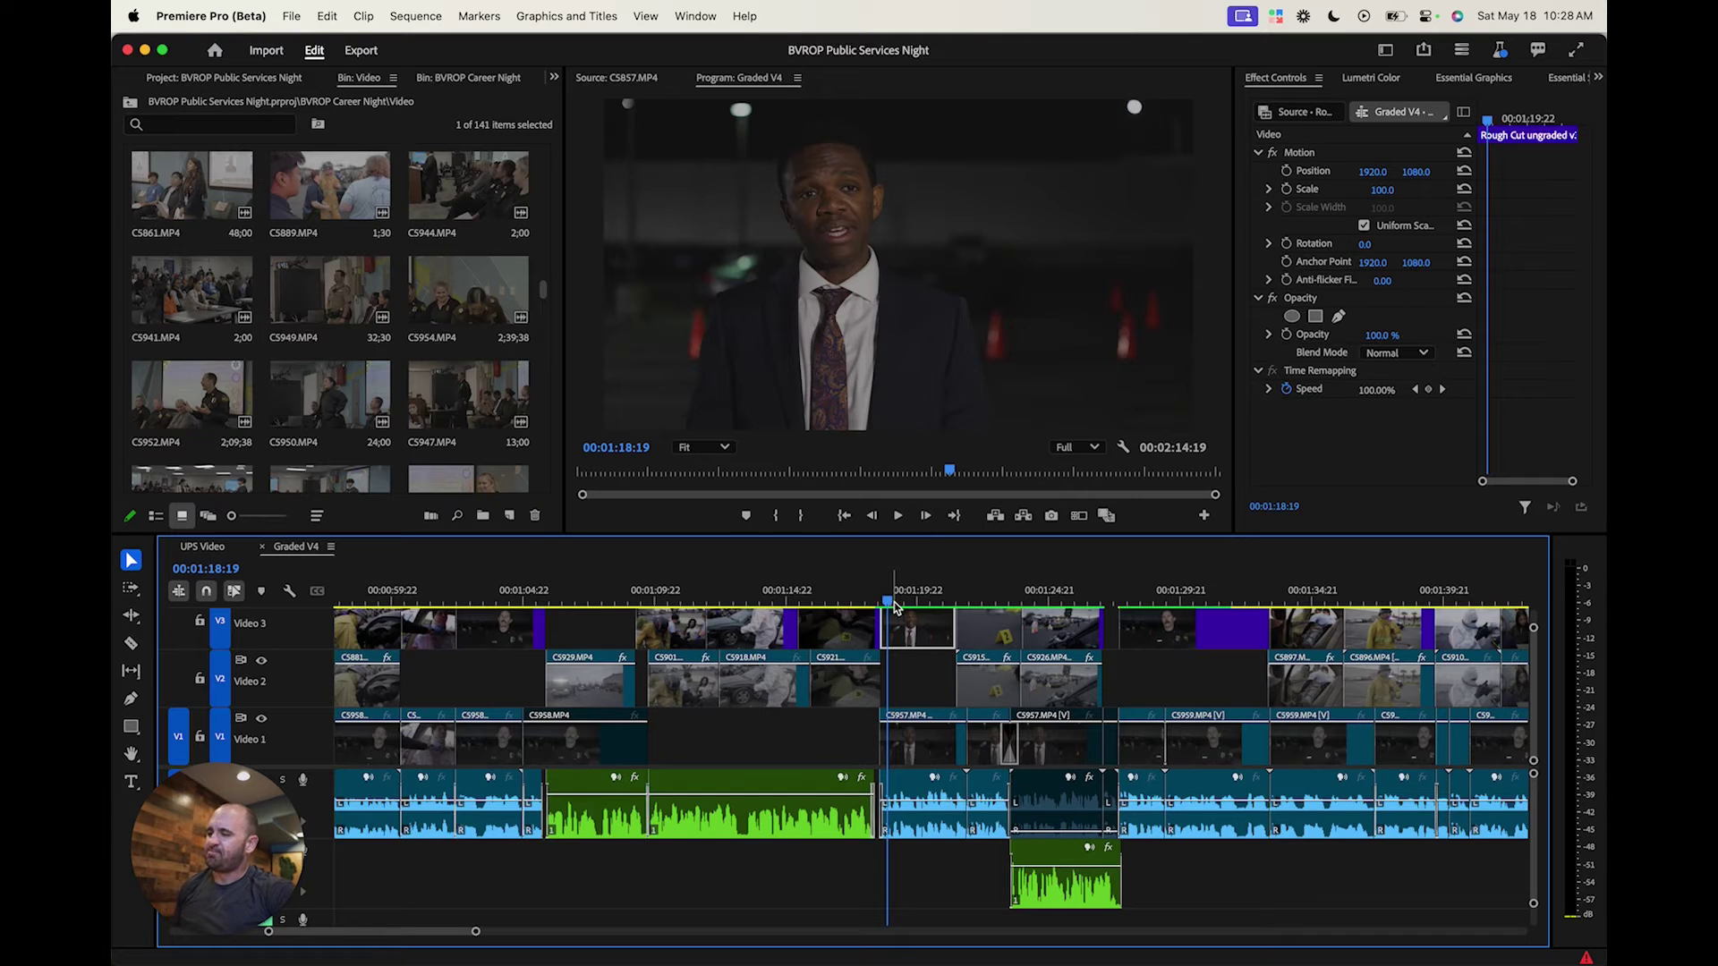
drag(888, 605, 884, 605)
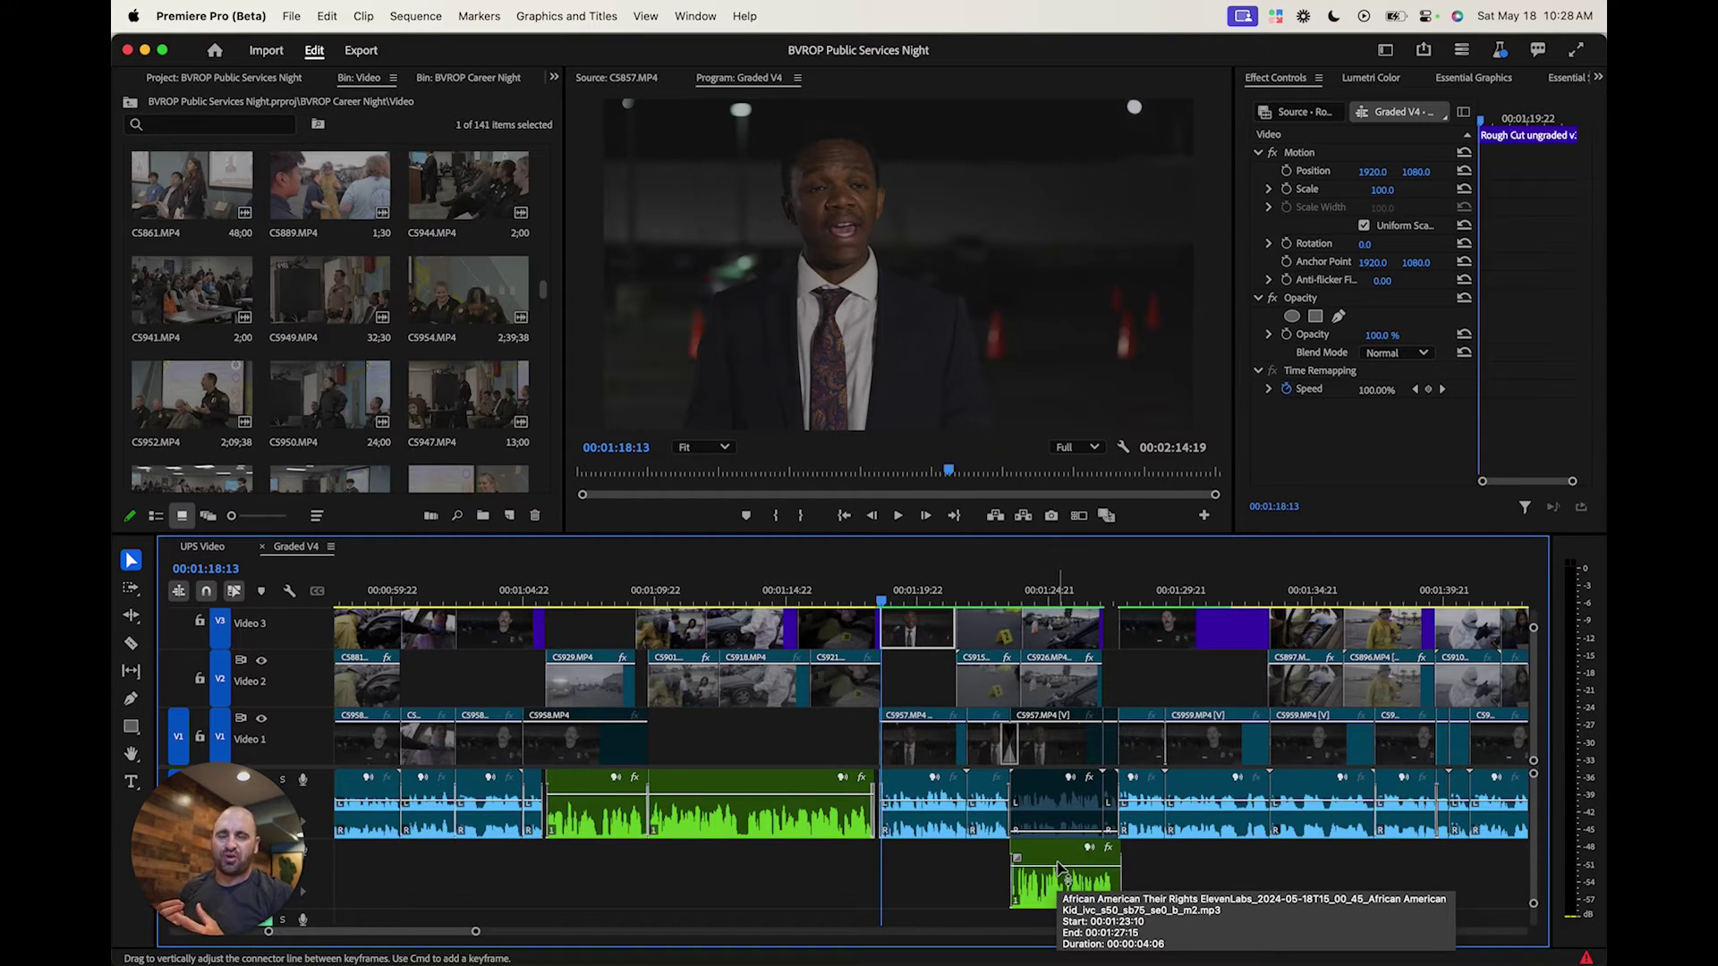
key(space)
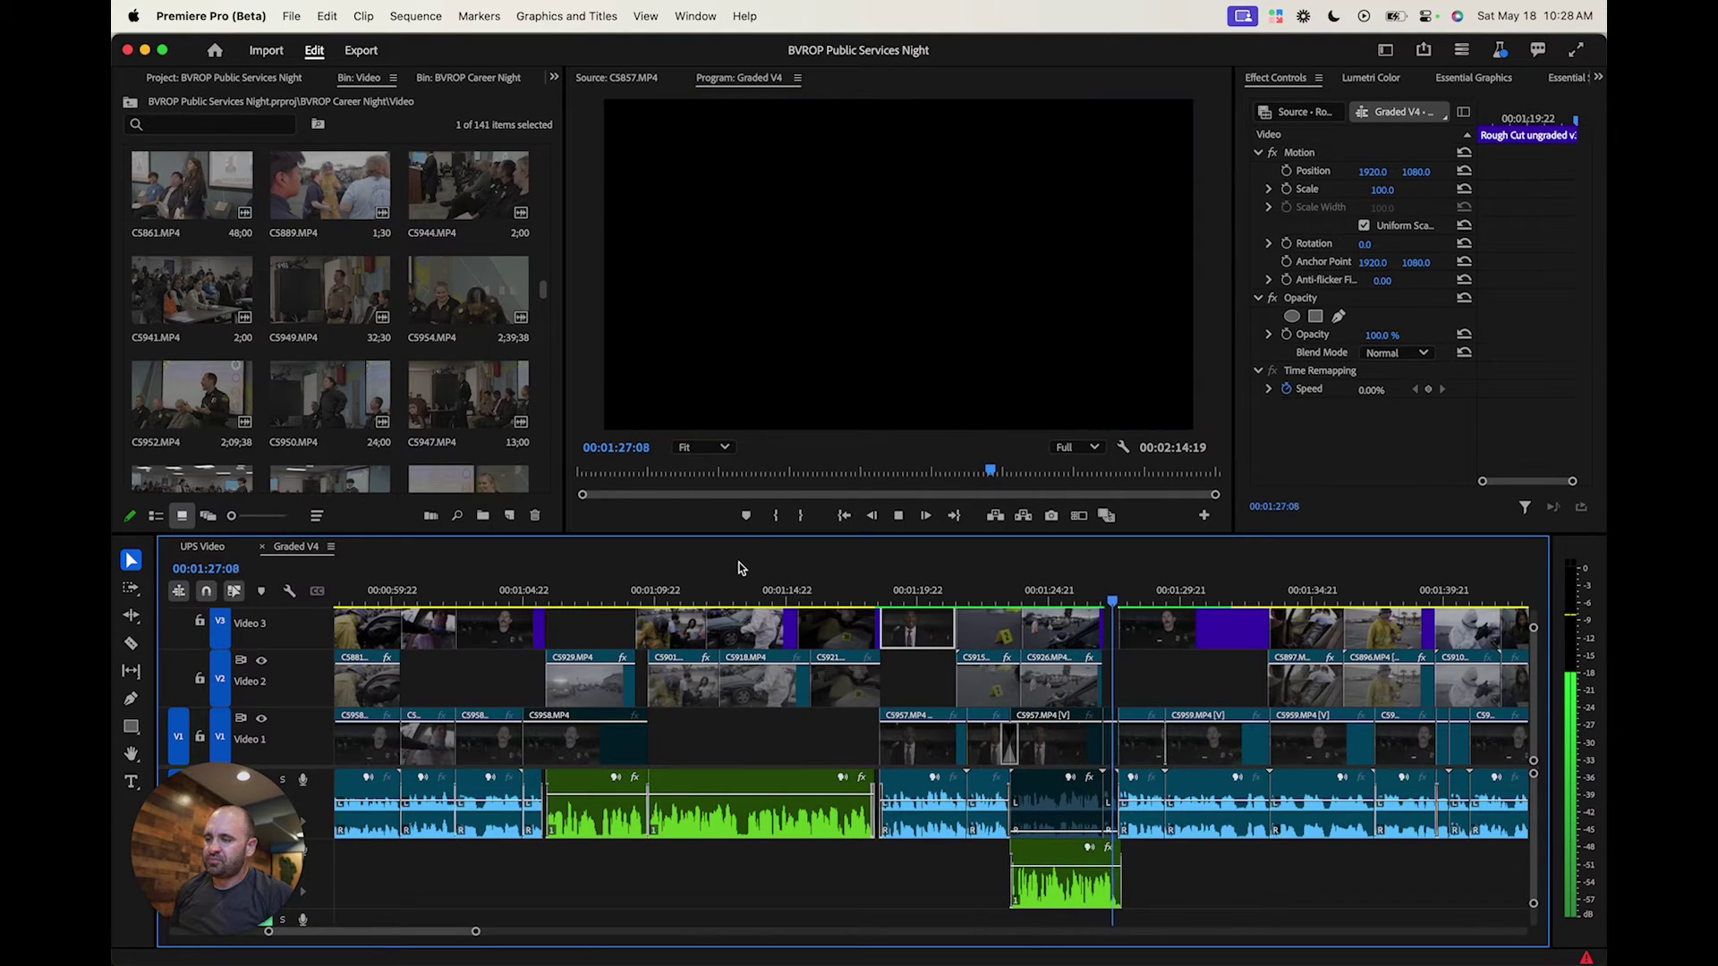
key(space)
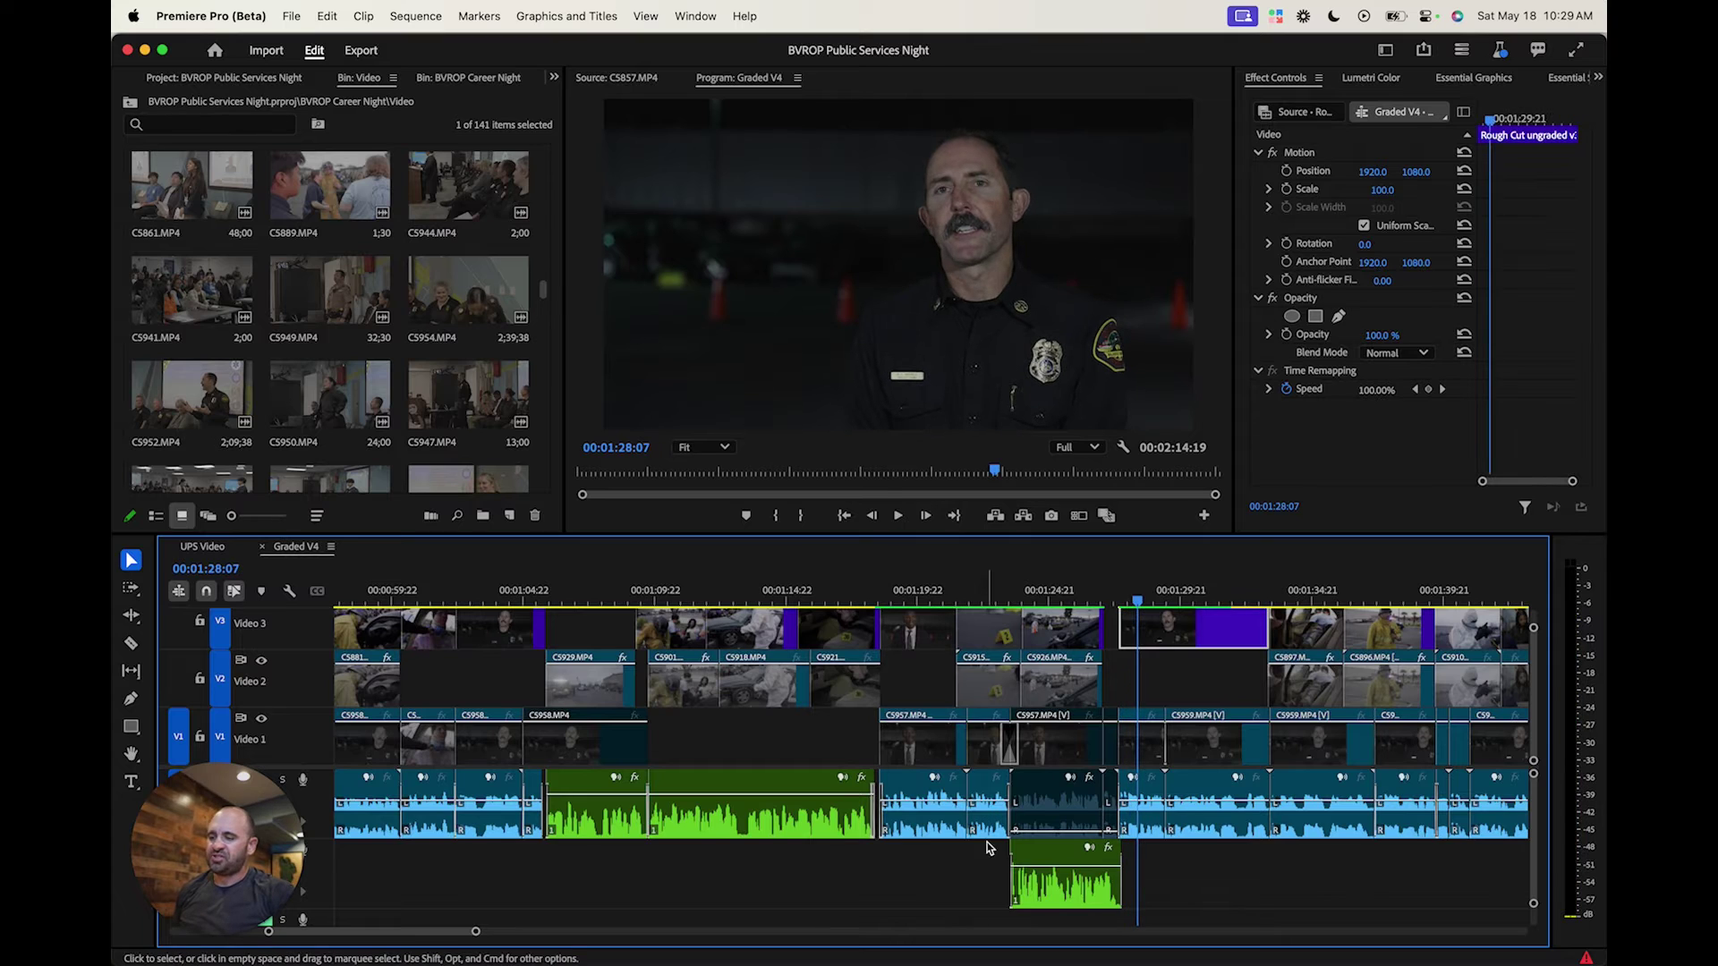
click(1008, 605)
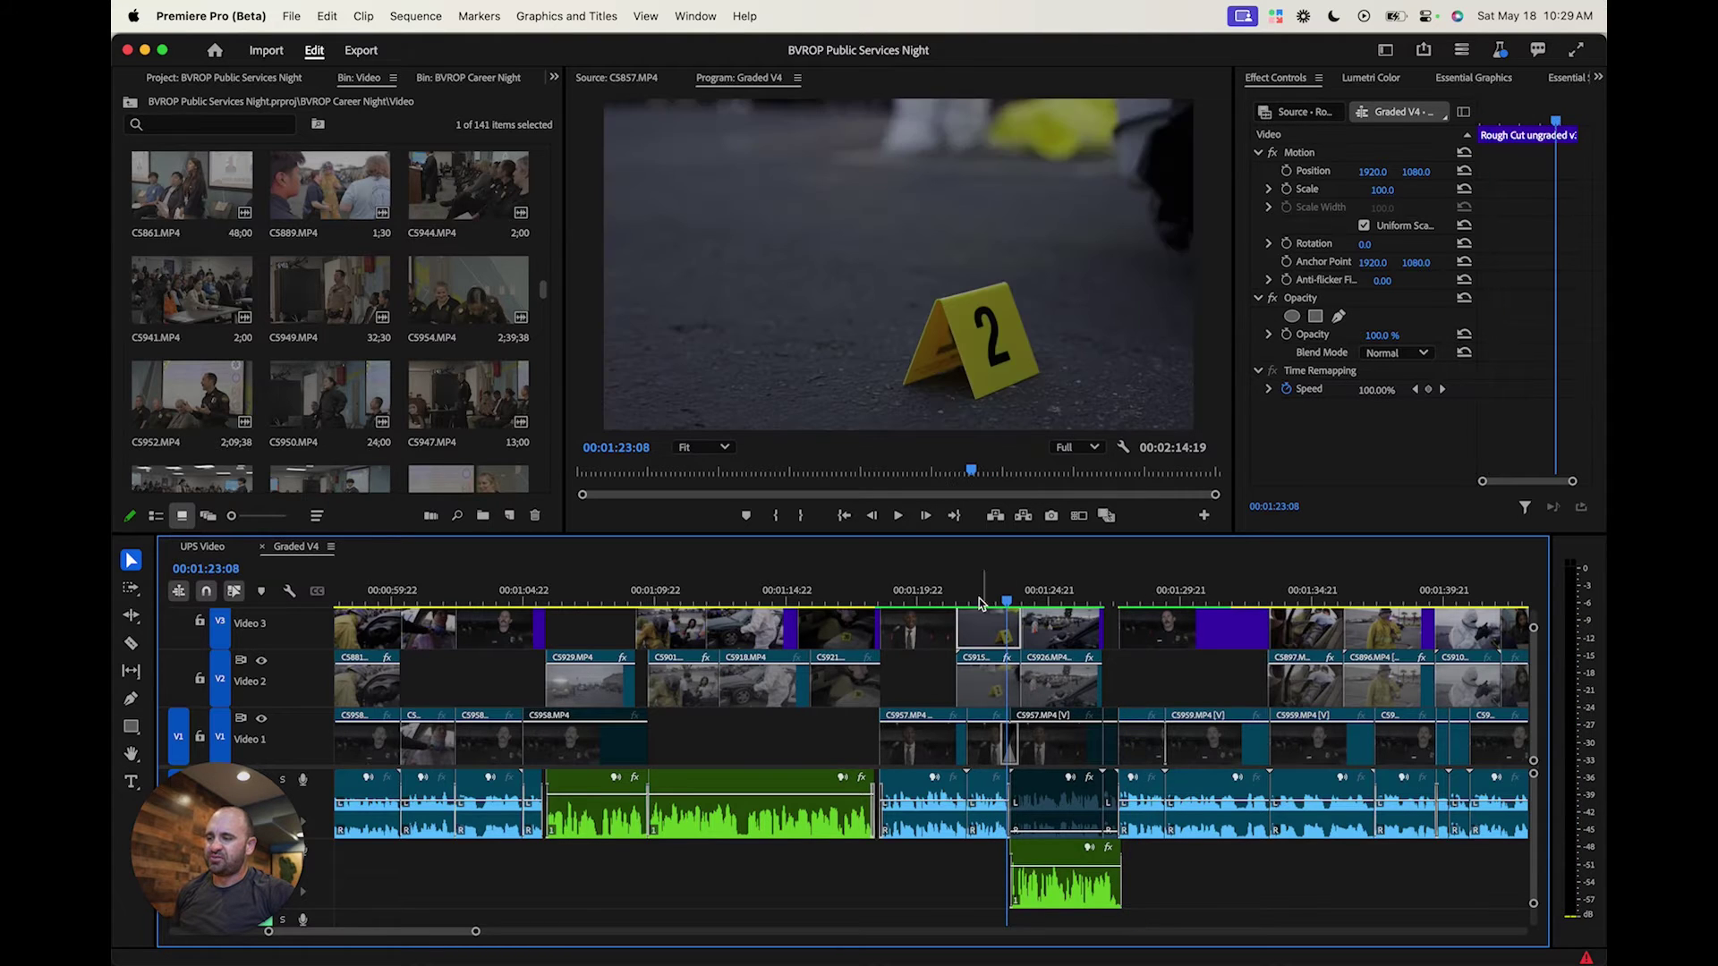
click(883, 599)
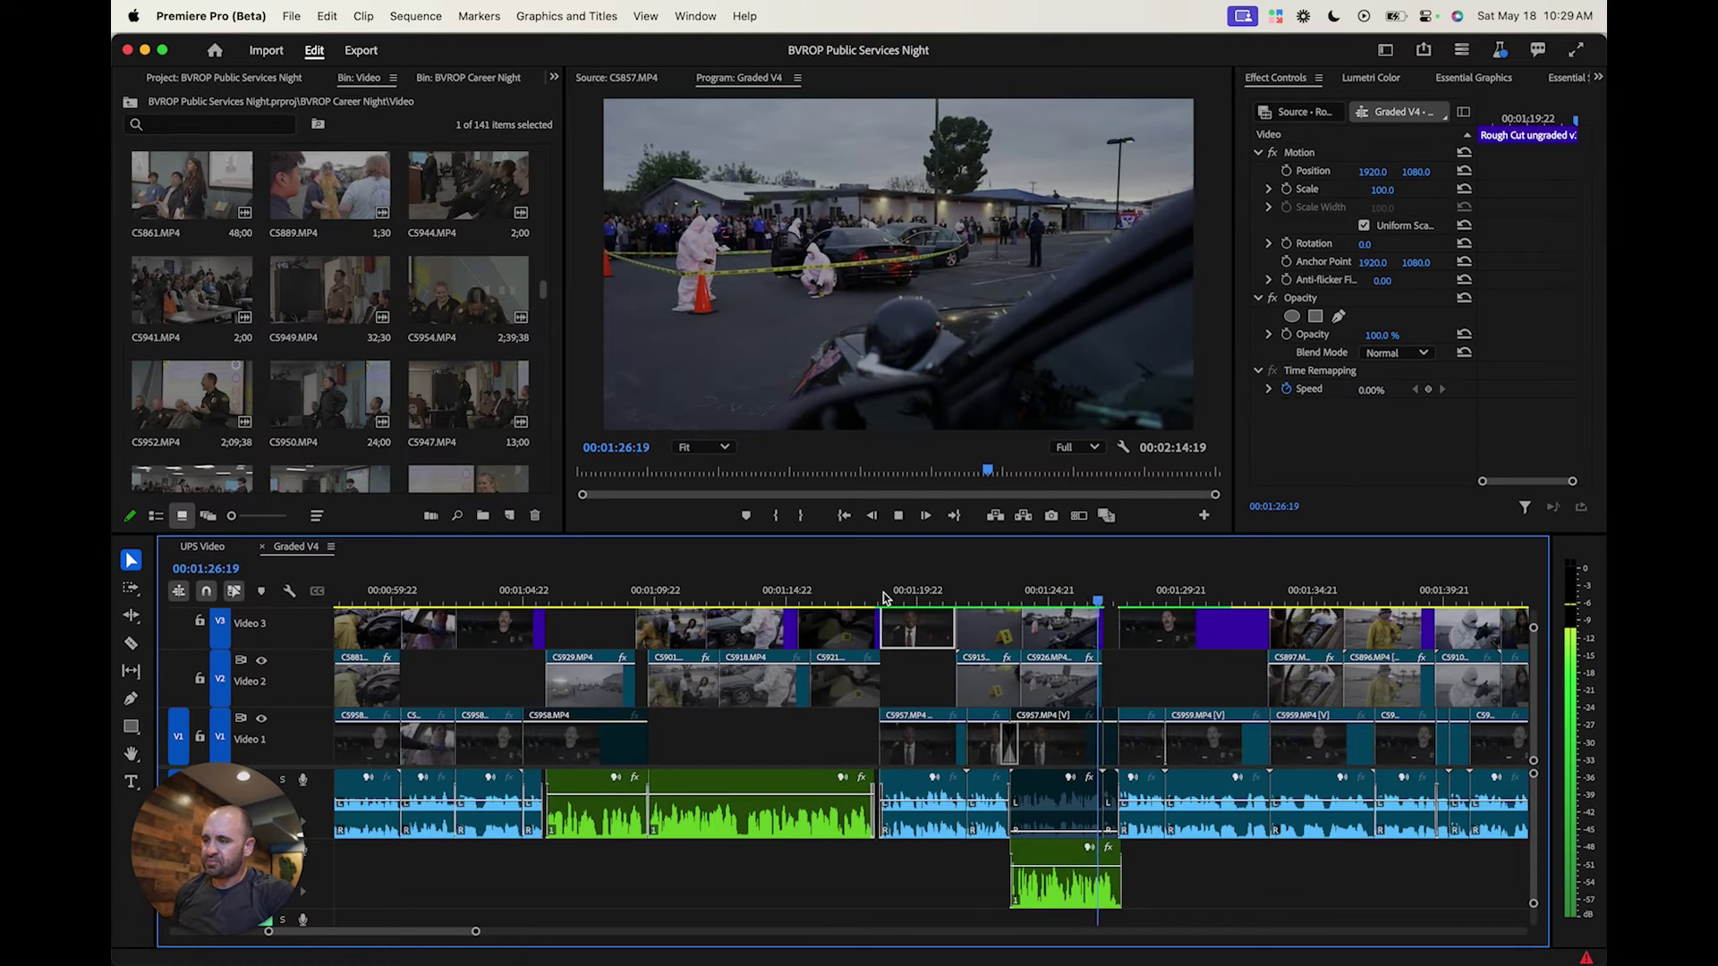
key(space)
Play the sequence ending from 02:00 past the final interview clip
scroll(883, 596, right, 10)
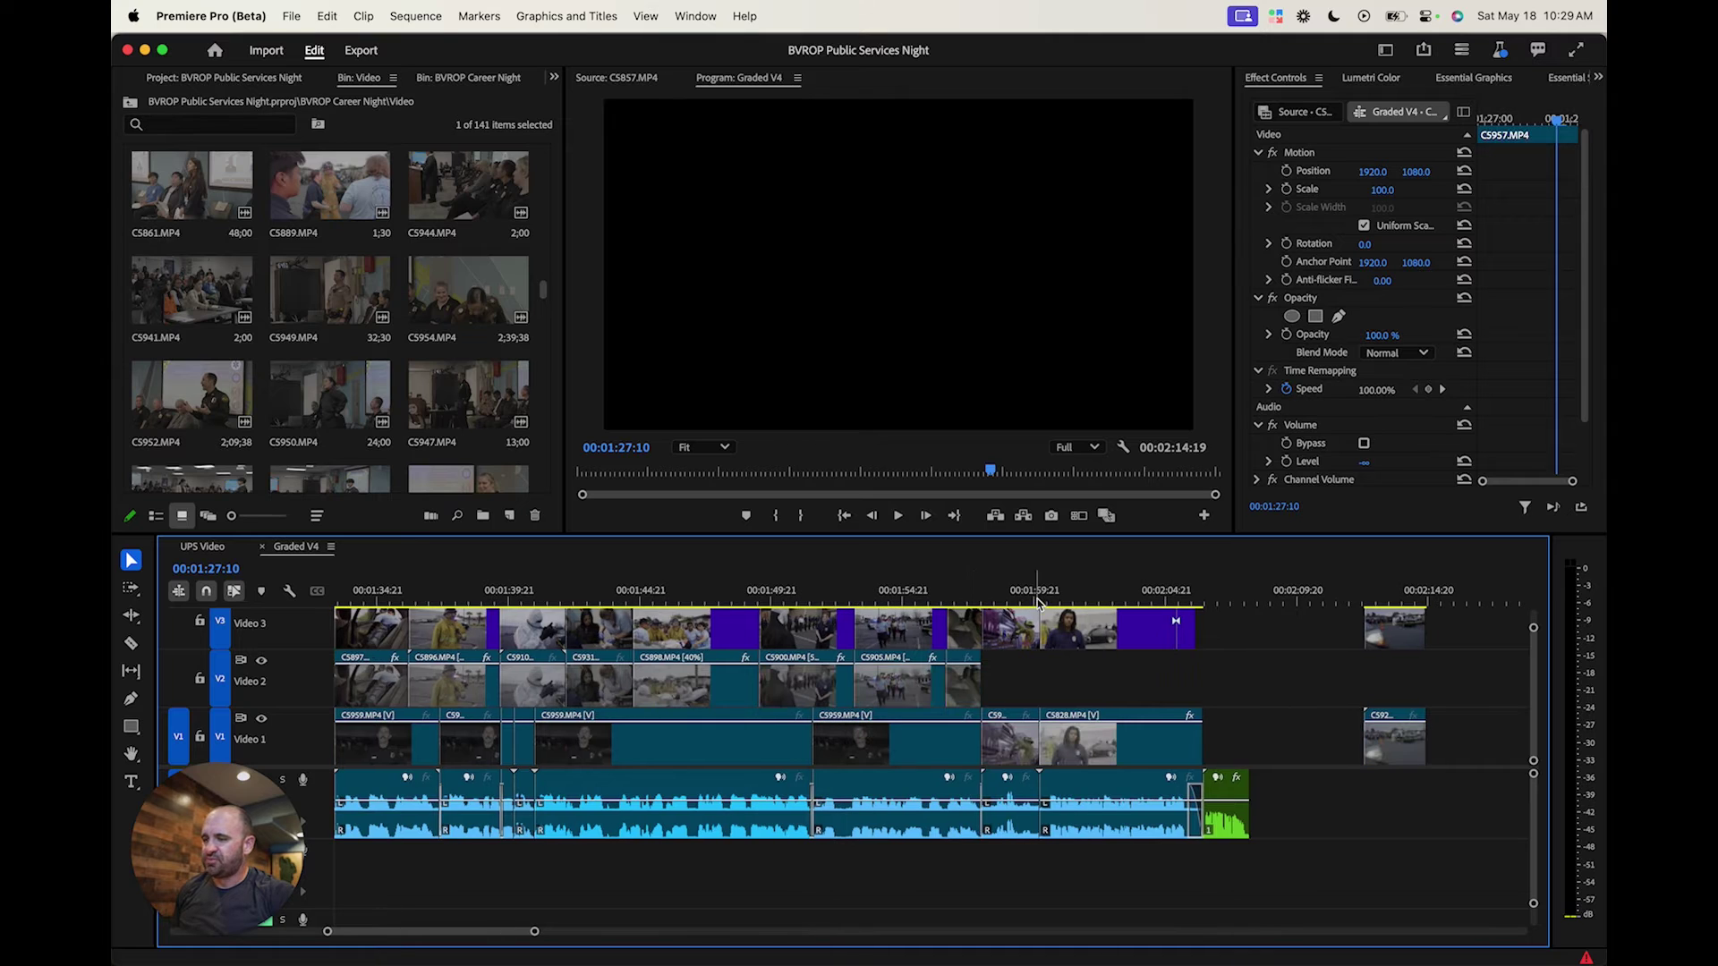
click(1042, 601)
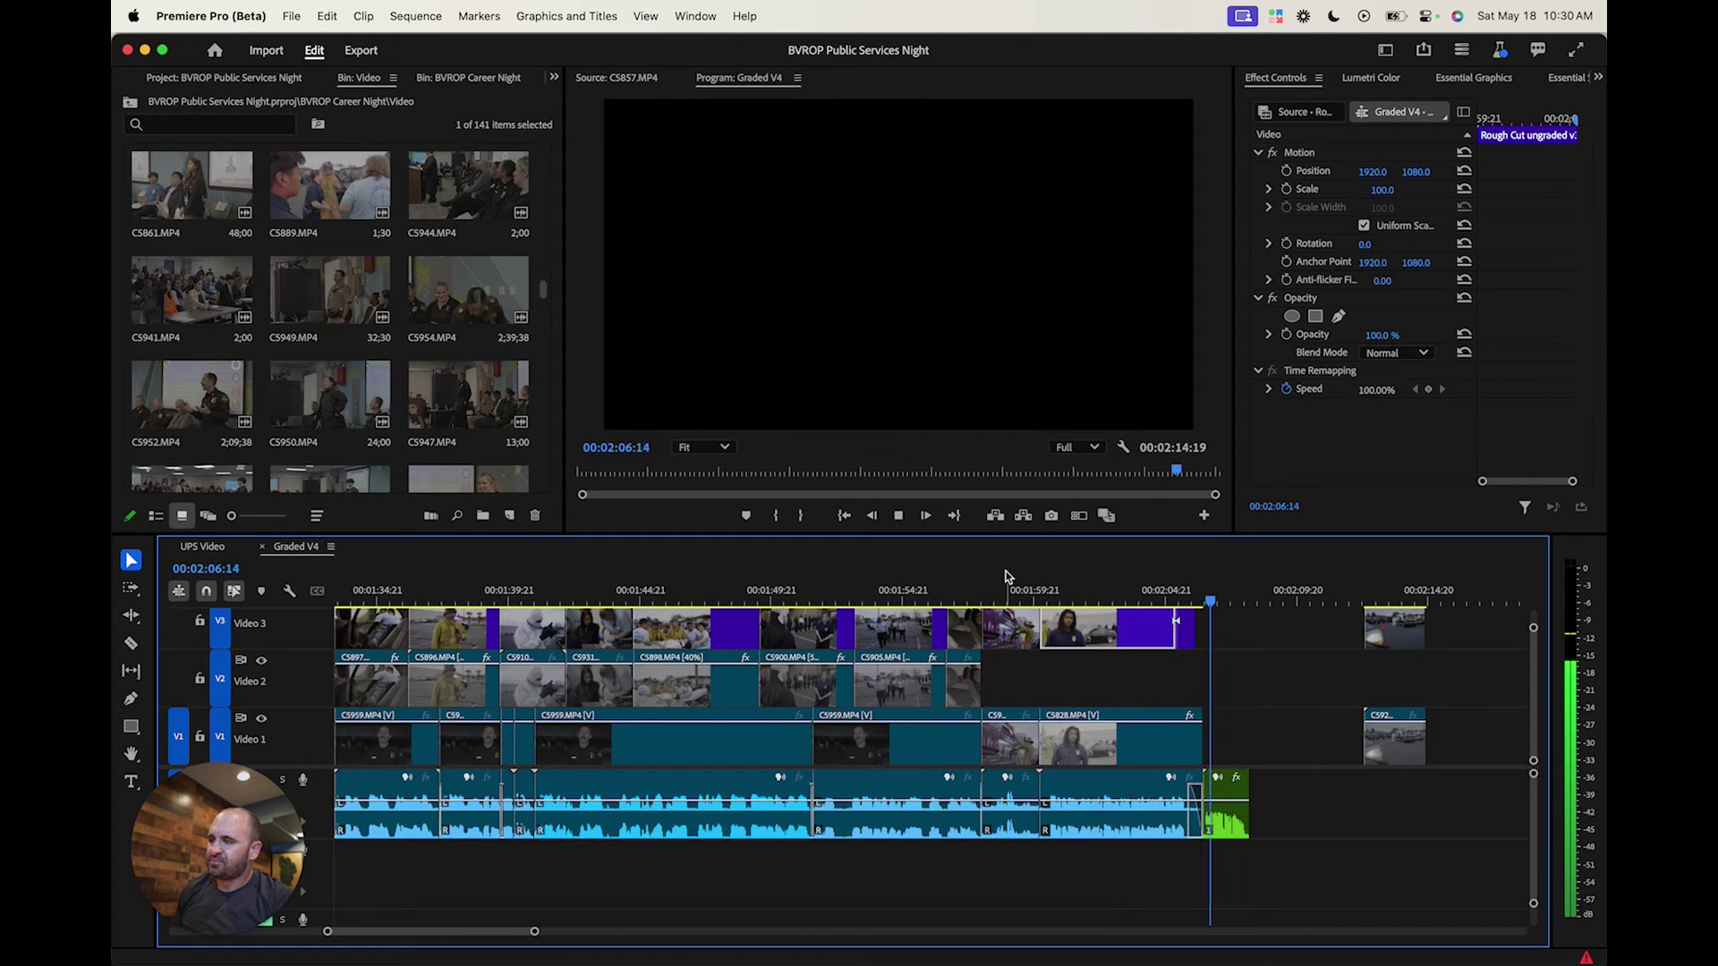
key(space)
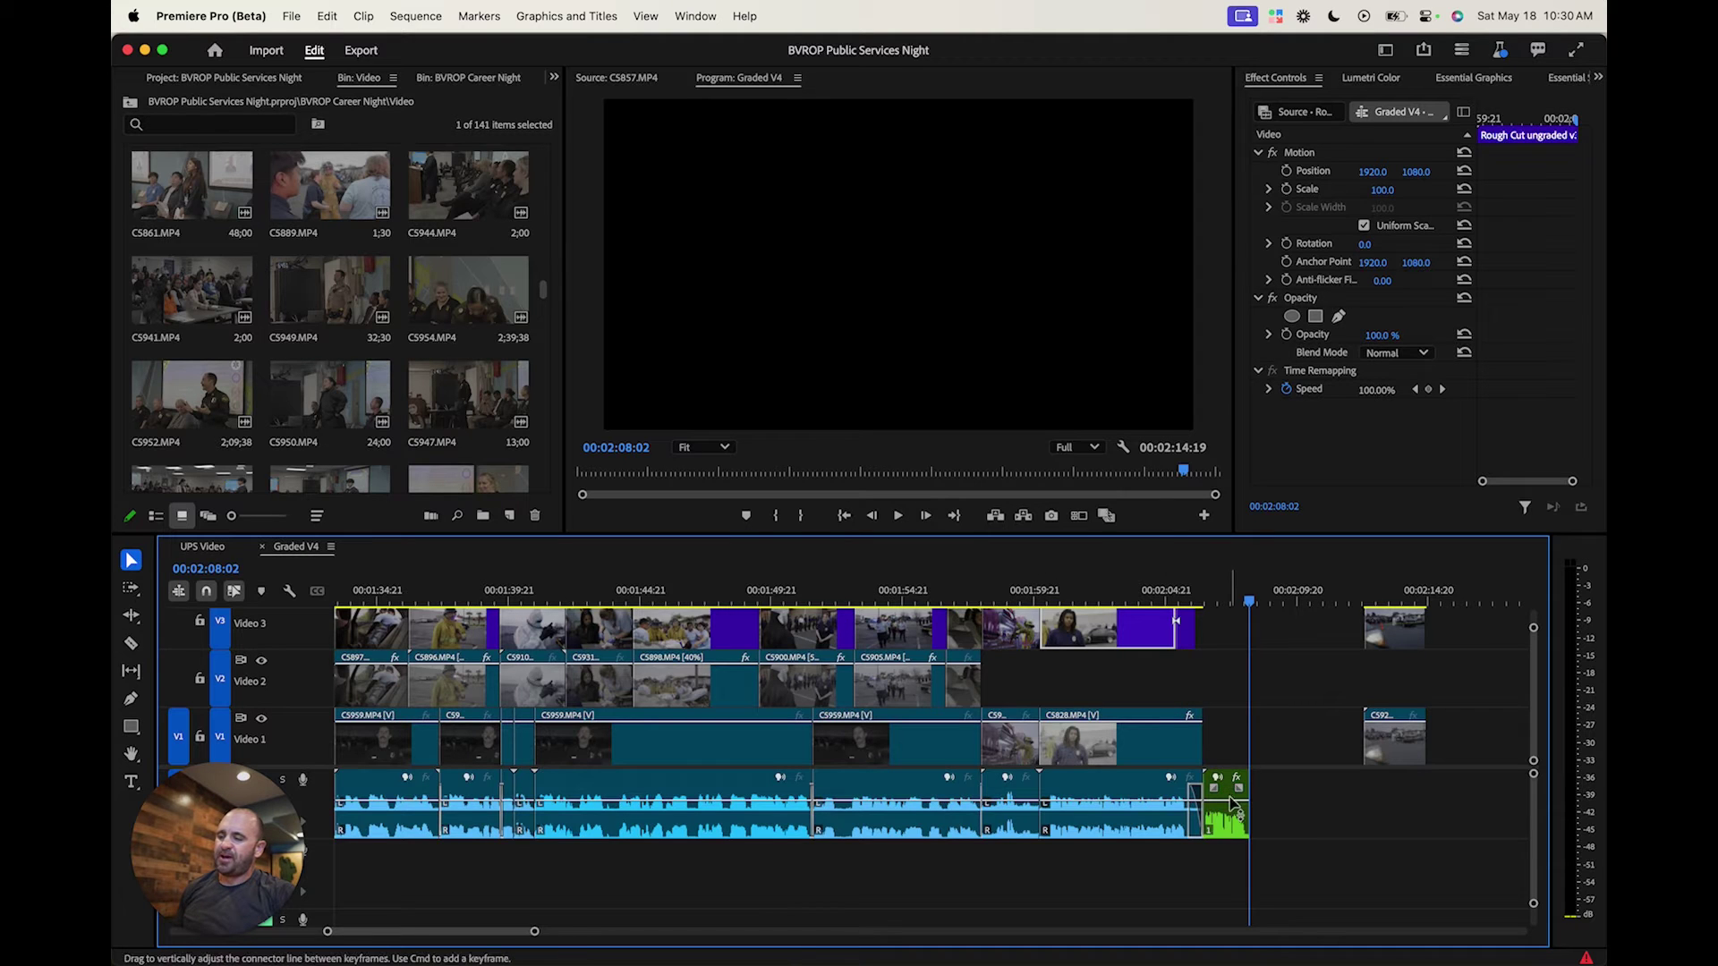
Move the ElevenLabs voice clip down to Audio 2 and extend the C5828 clip to about 02:09
drag(1229, 834, 1229, 901)
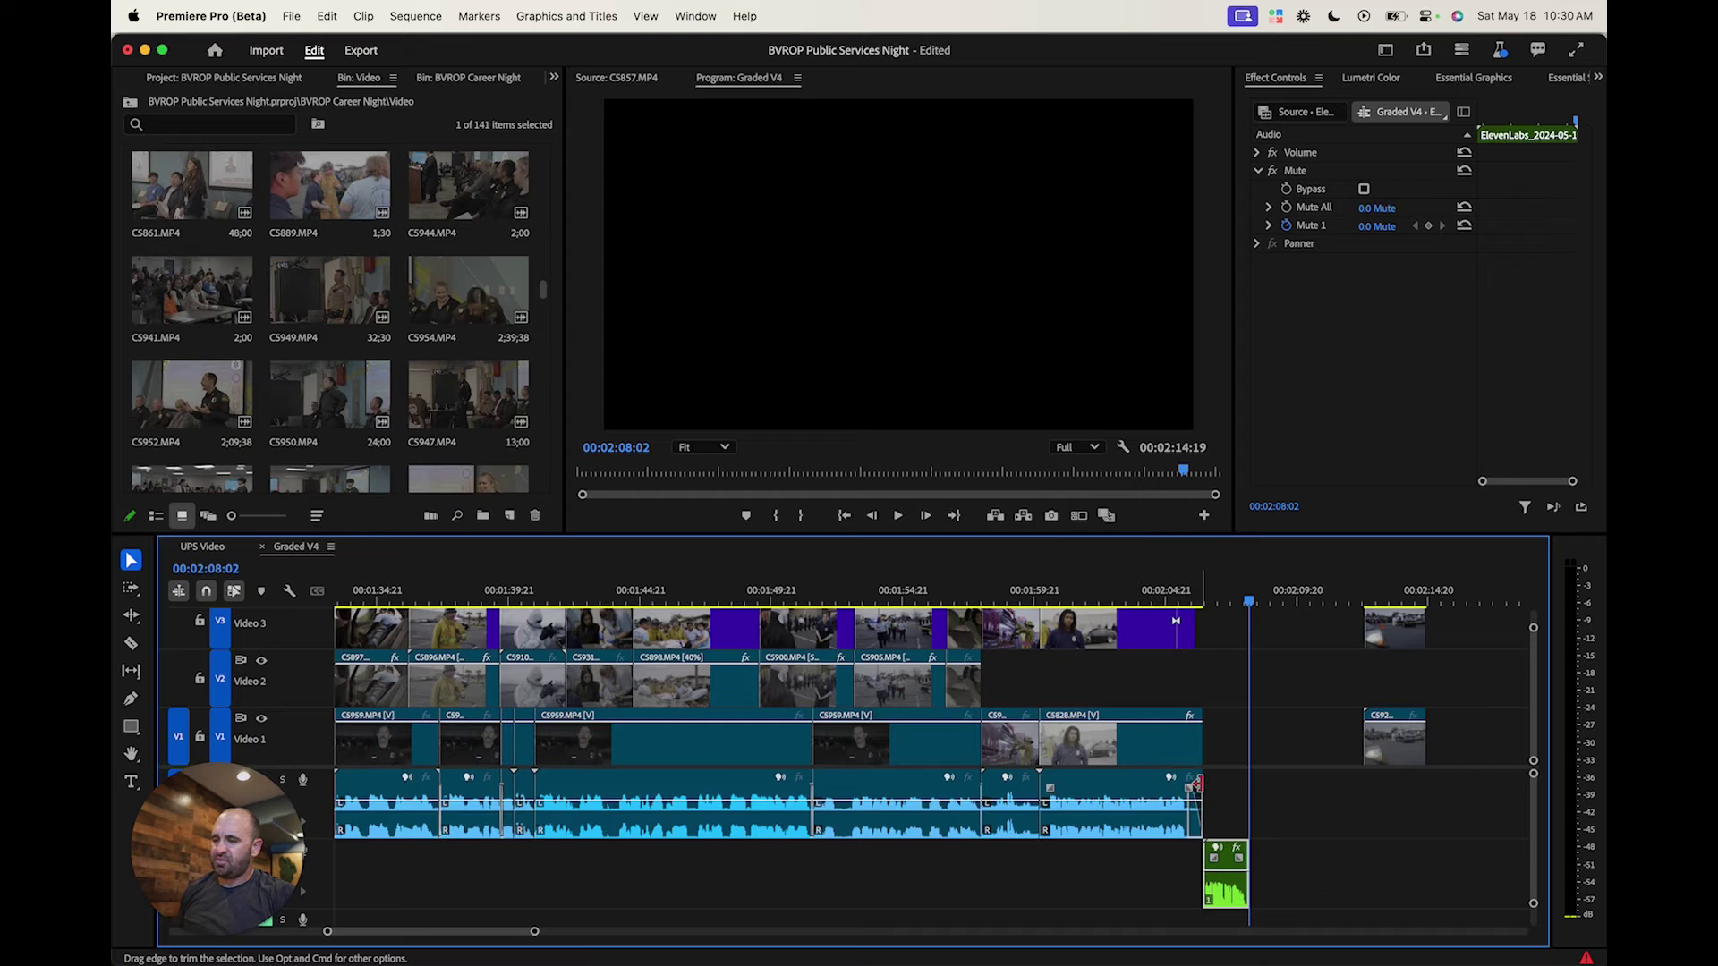
drag(1199, 784, 1291, 785)
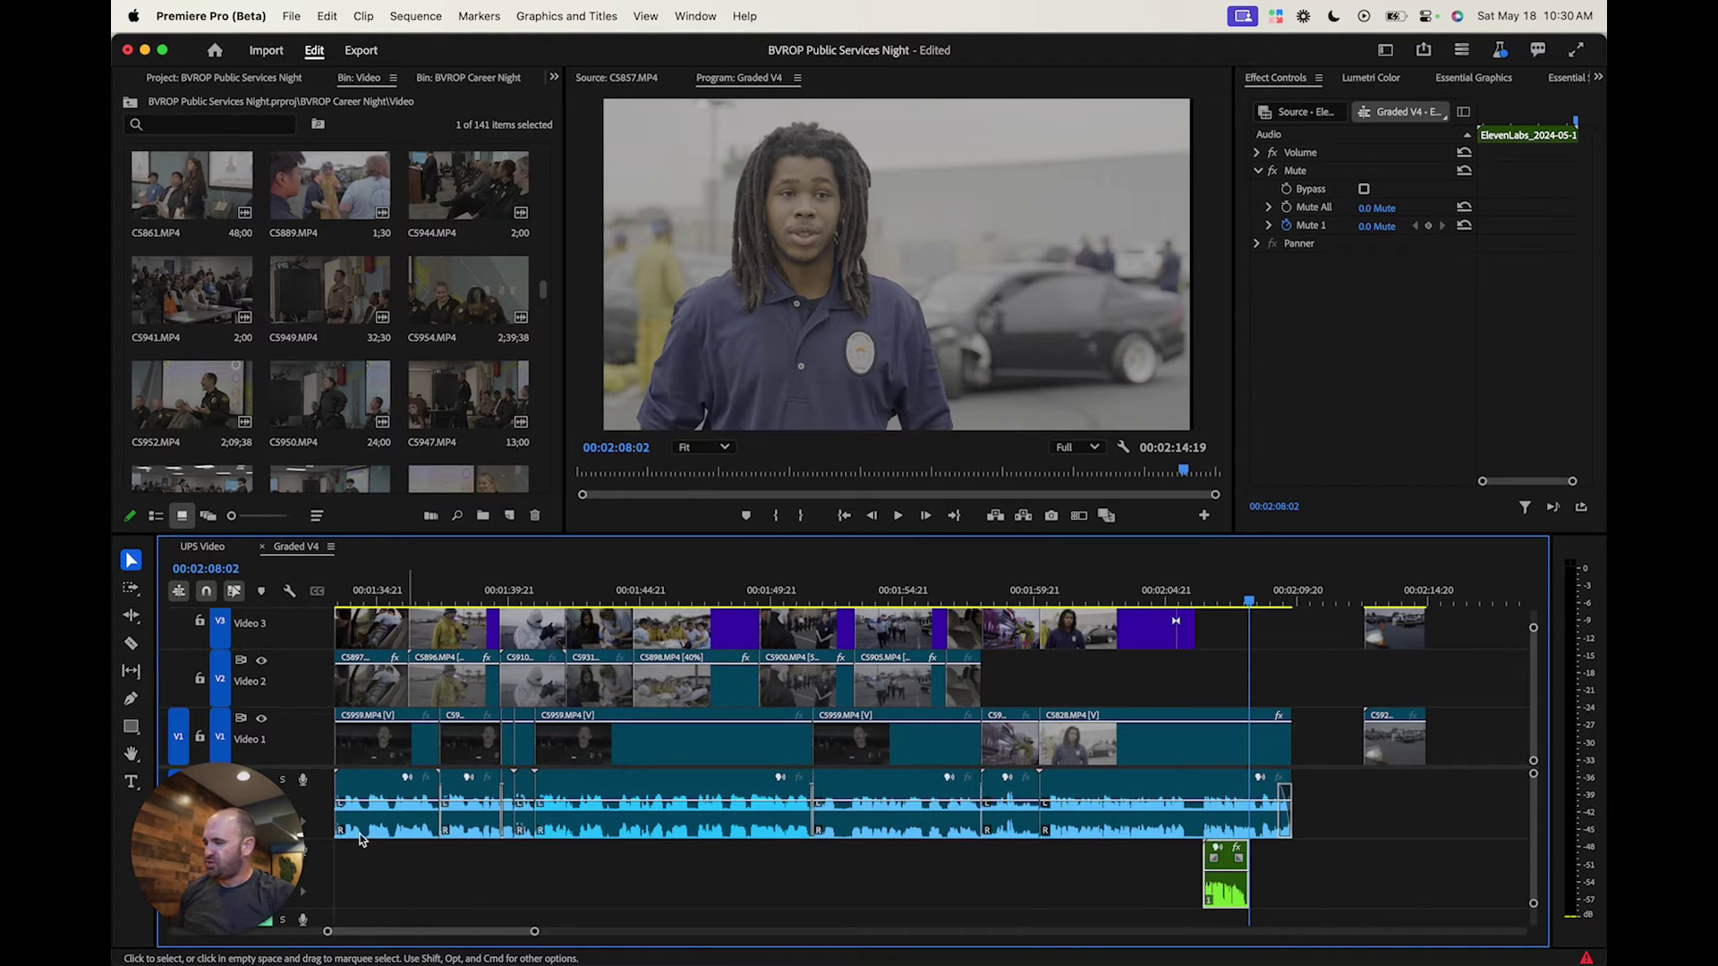
drag(293, 836, 291, 741)
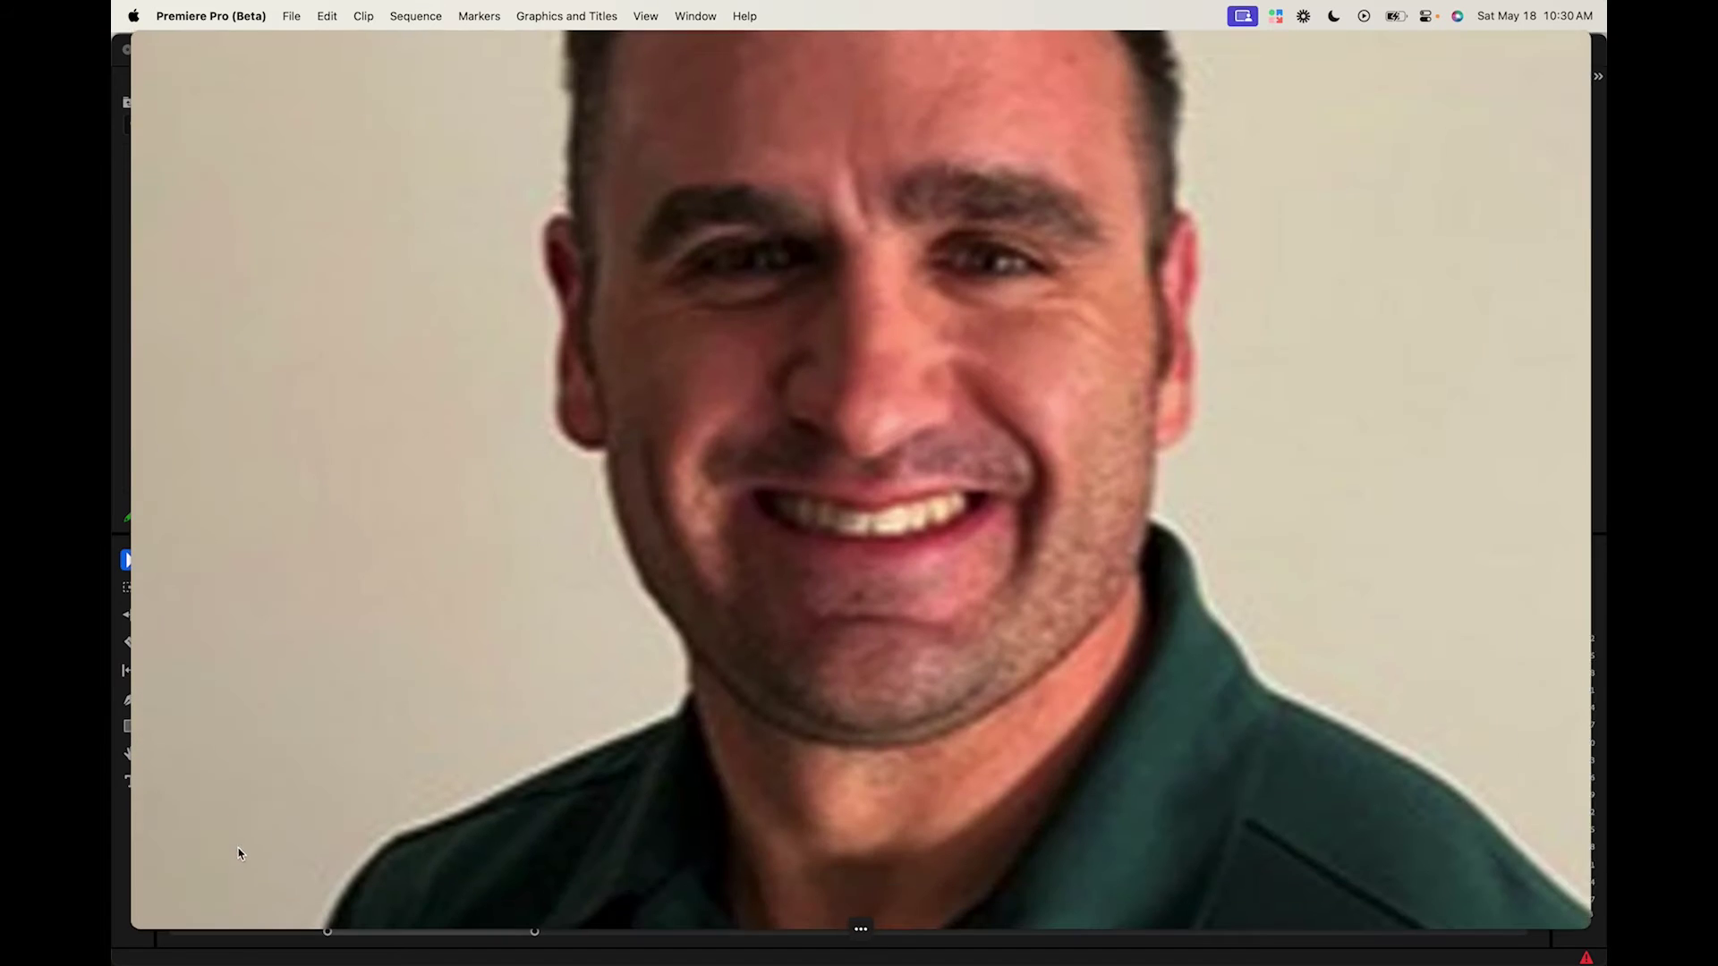
click(242, 850)
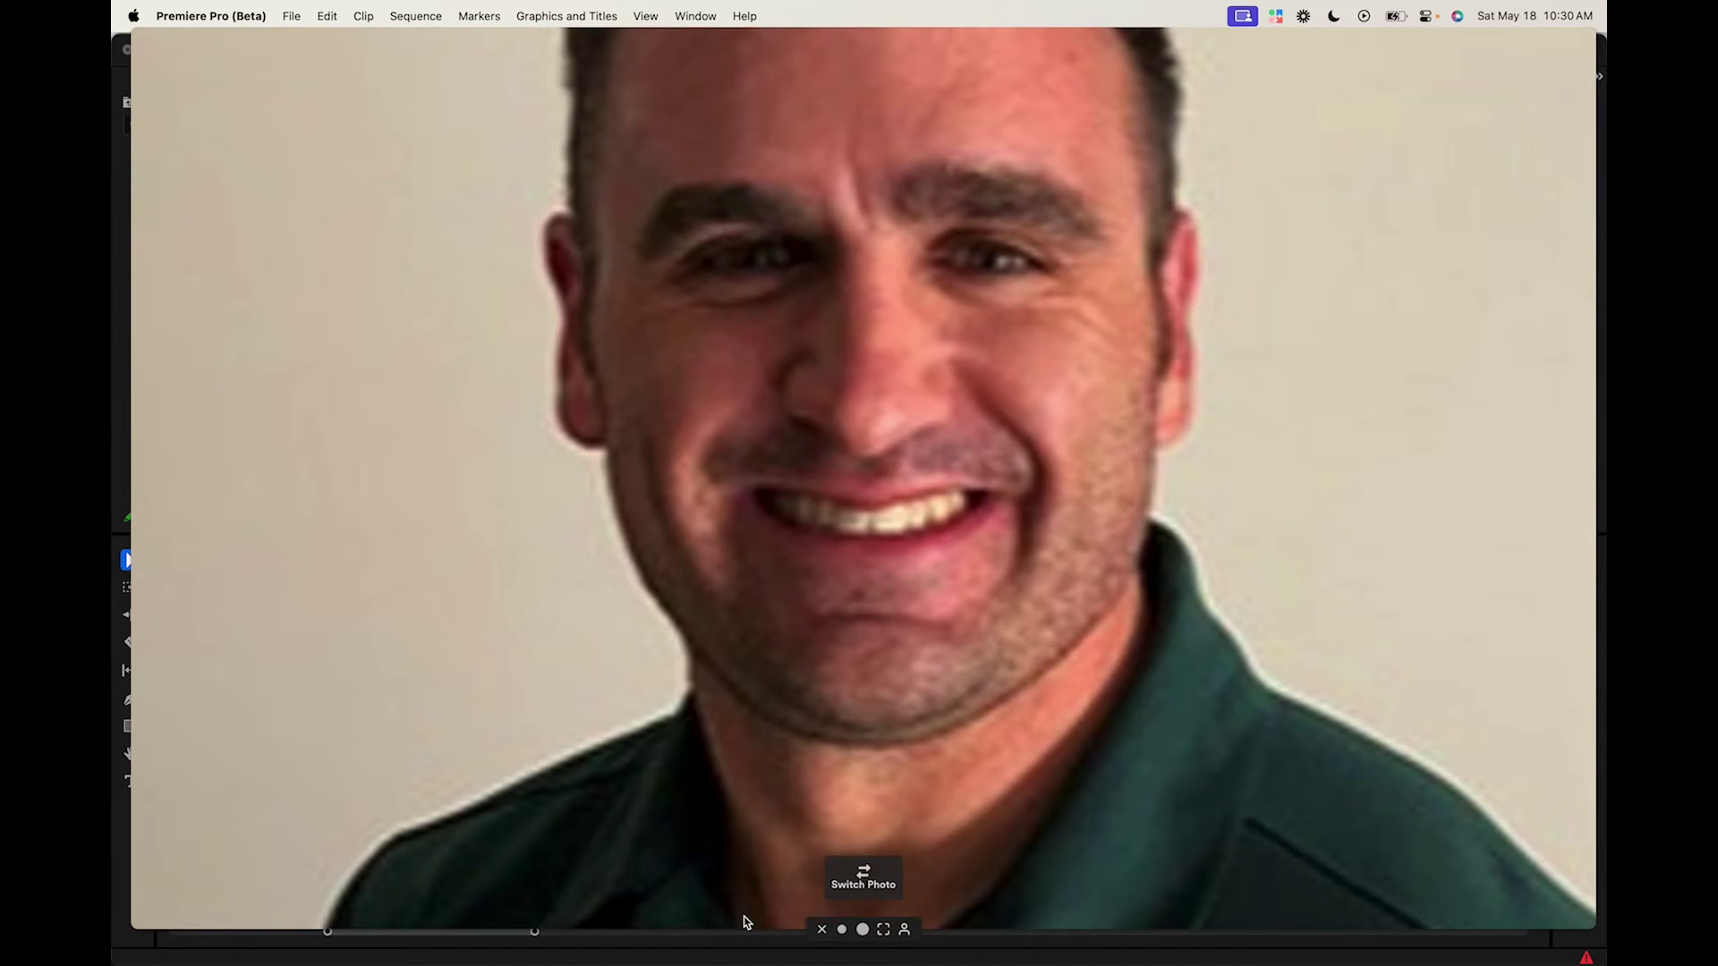
Mute the Audio 2 track holding the ElevenLabs voice clip
click(861, 926)
drag(359, 766, 352, 561)
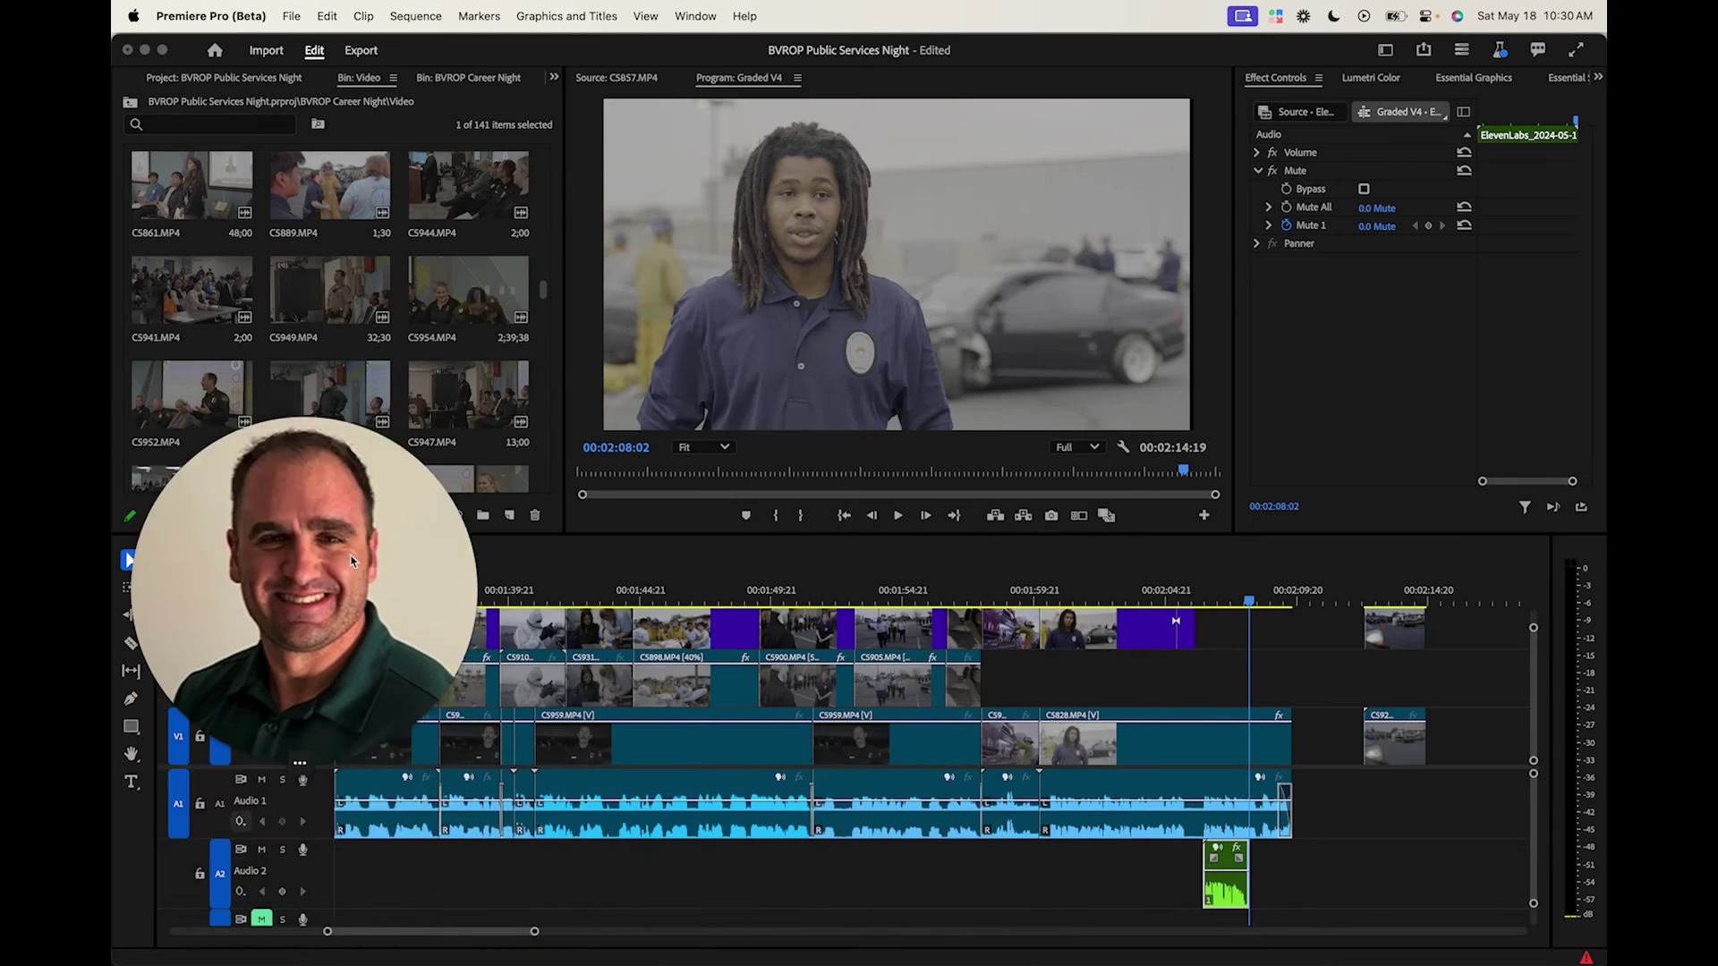
click(278, 764)
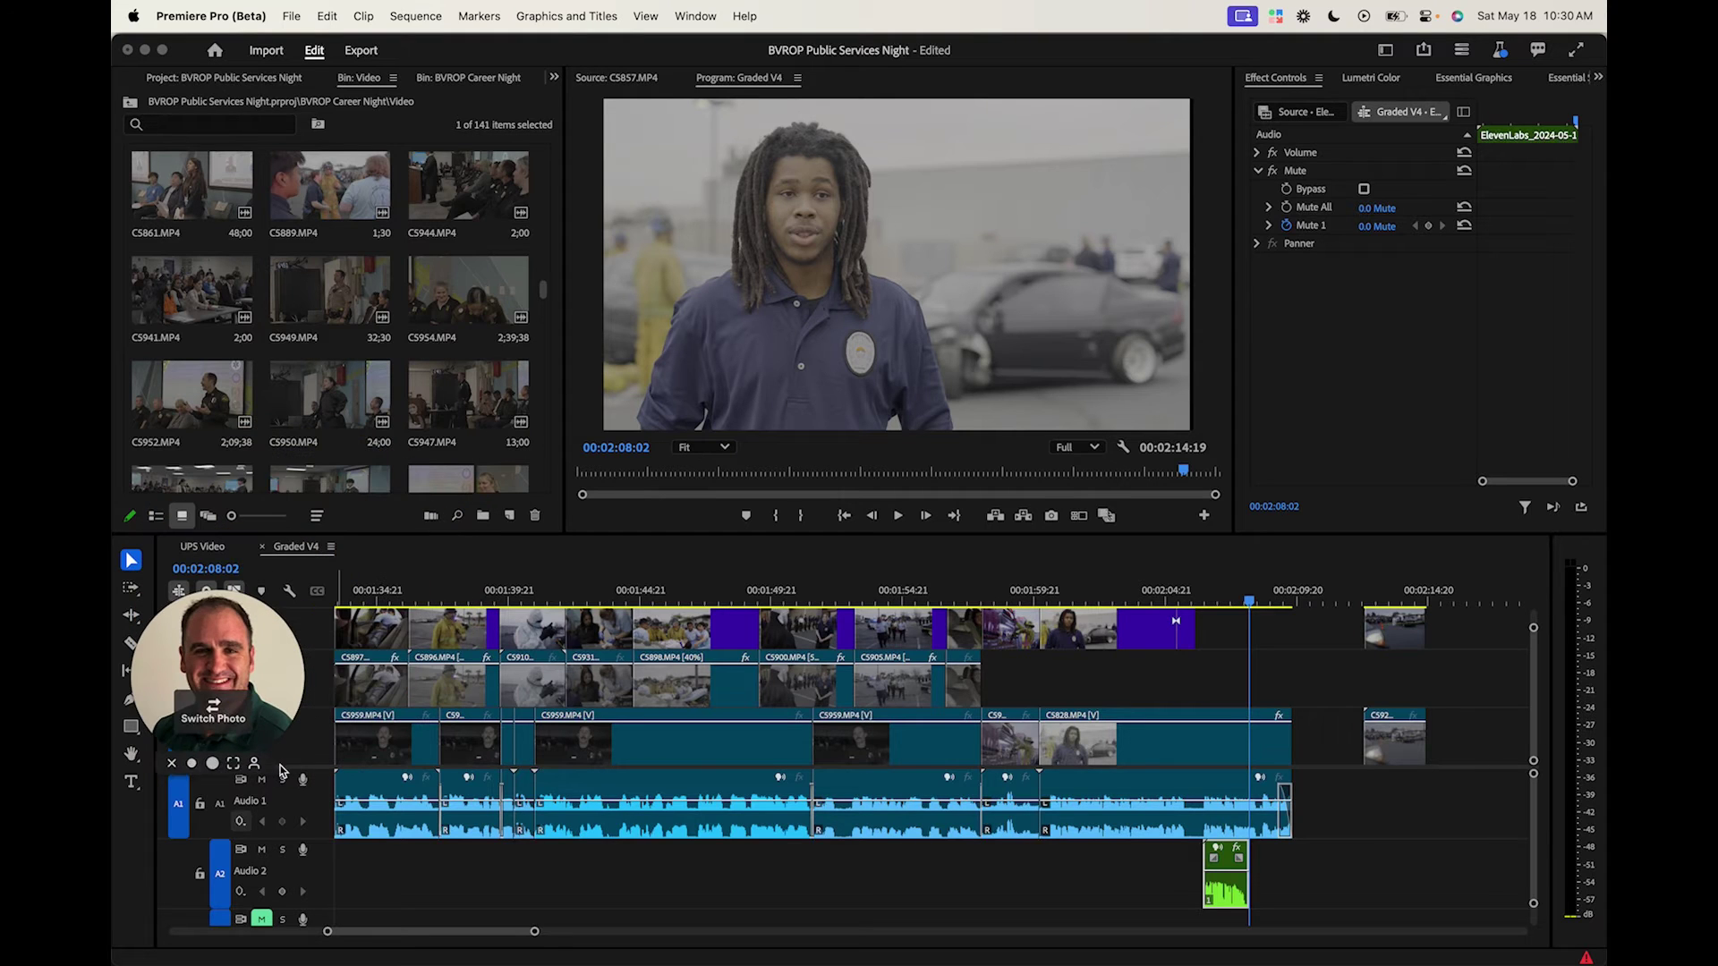
click(1178, 598)
click(261, 849)
Play the lengthened interview shot from about 02:05 to 02:09, then replay the ending
click(1186, 597)
click(1185, 628)
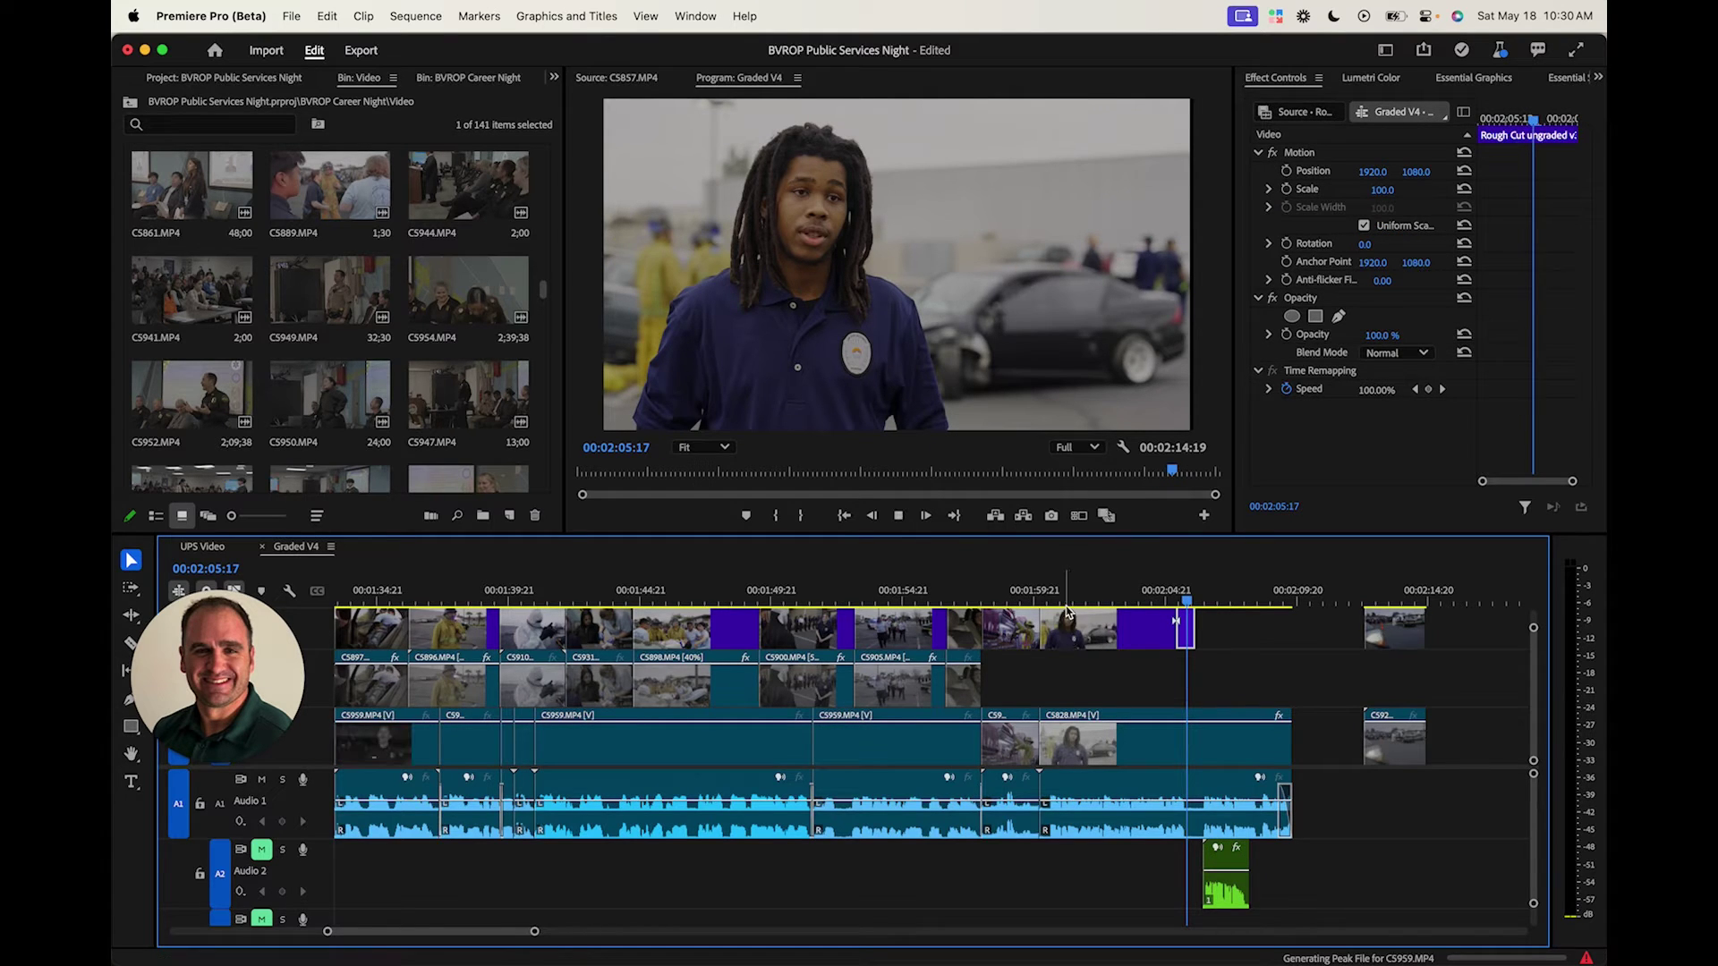
key(space)
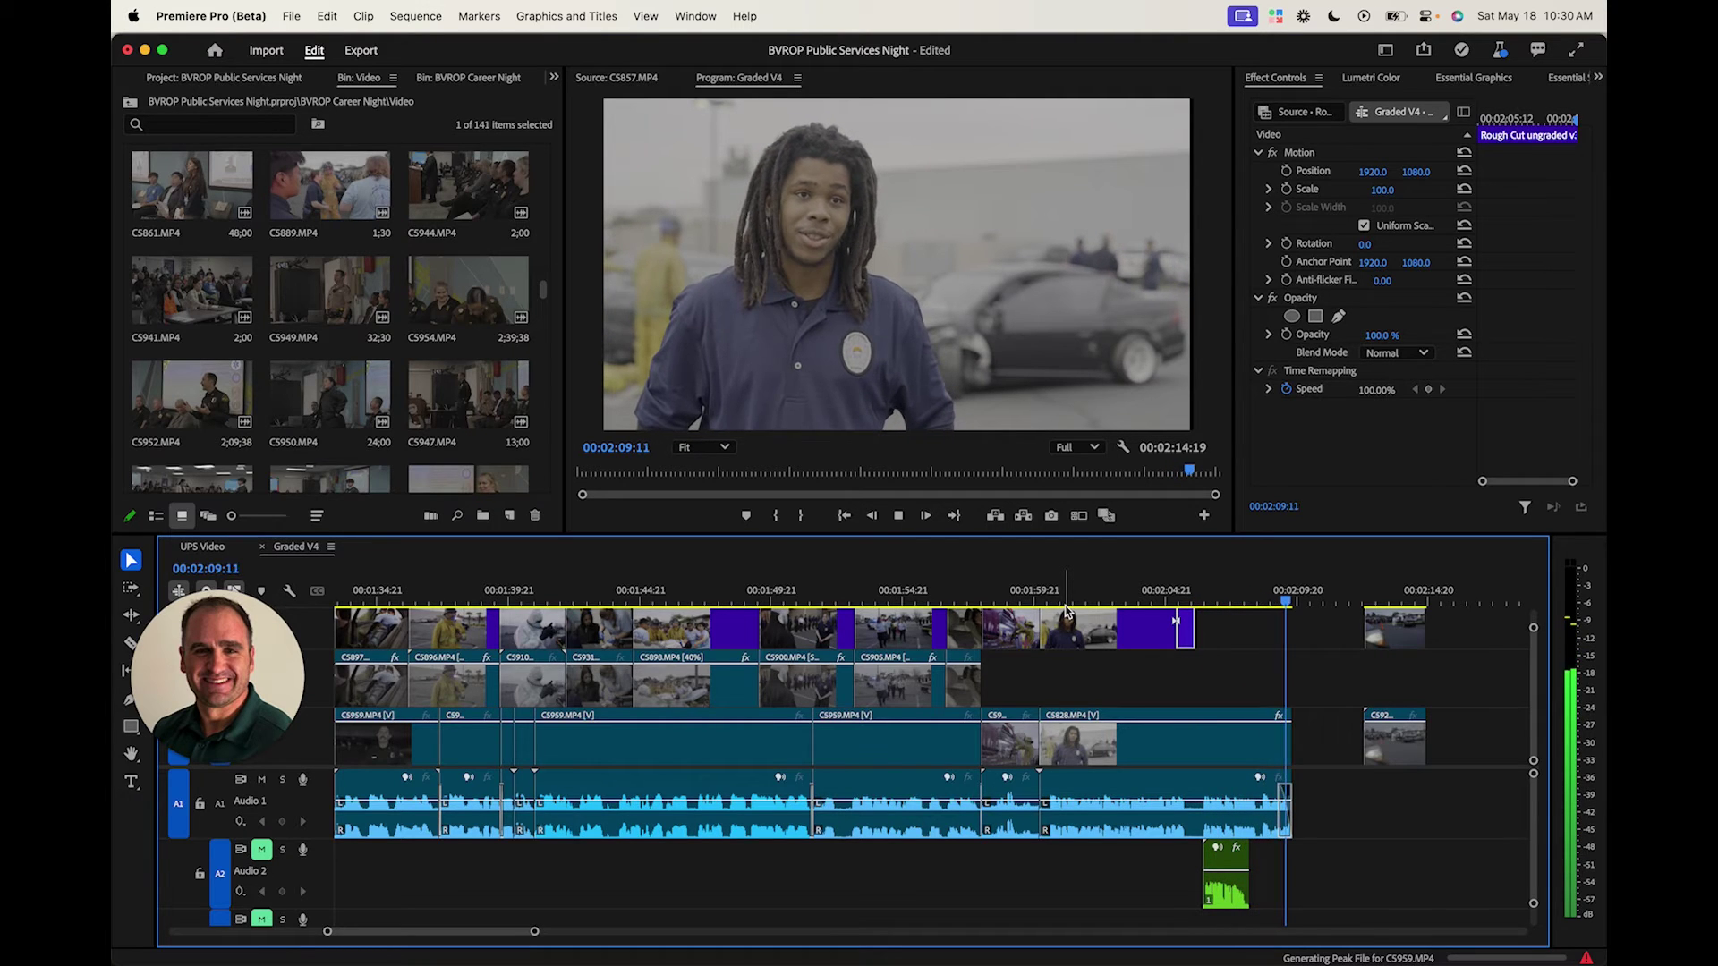
key(space)
click(1081, 597)
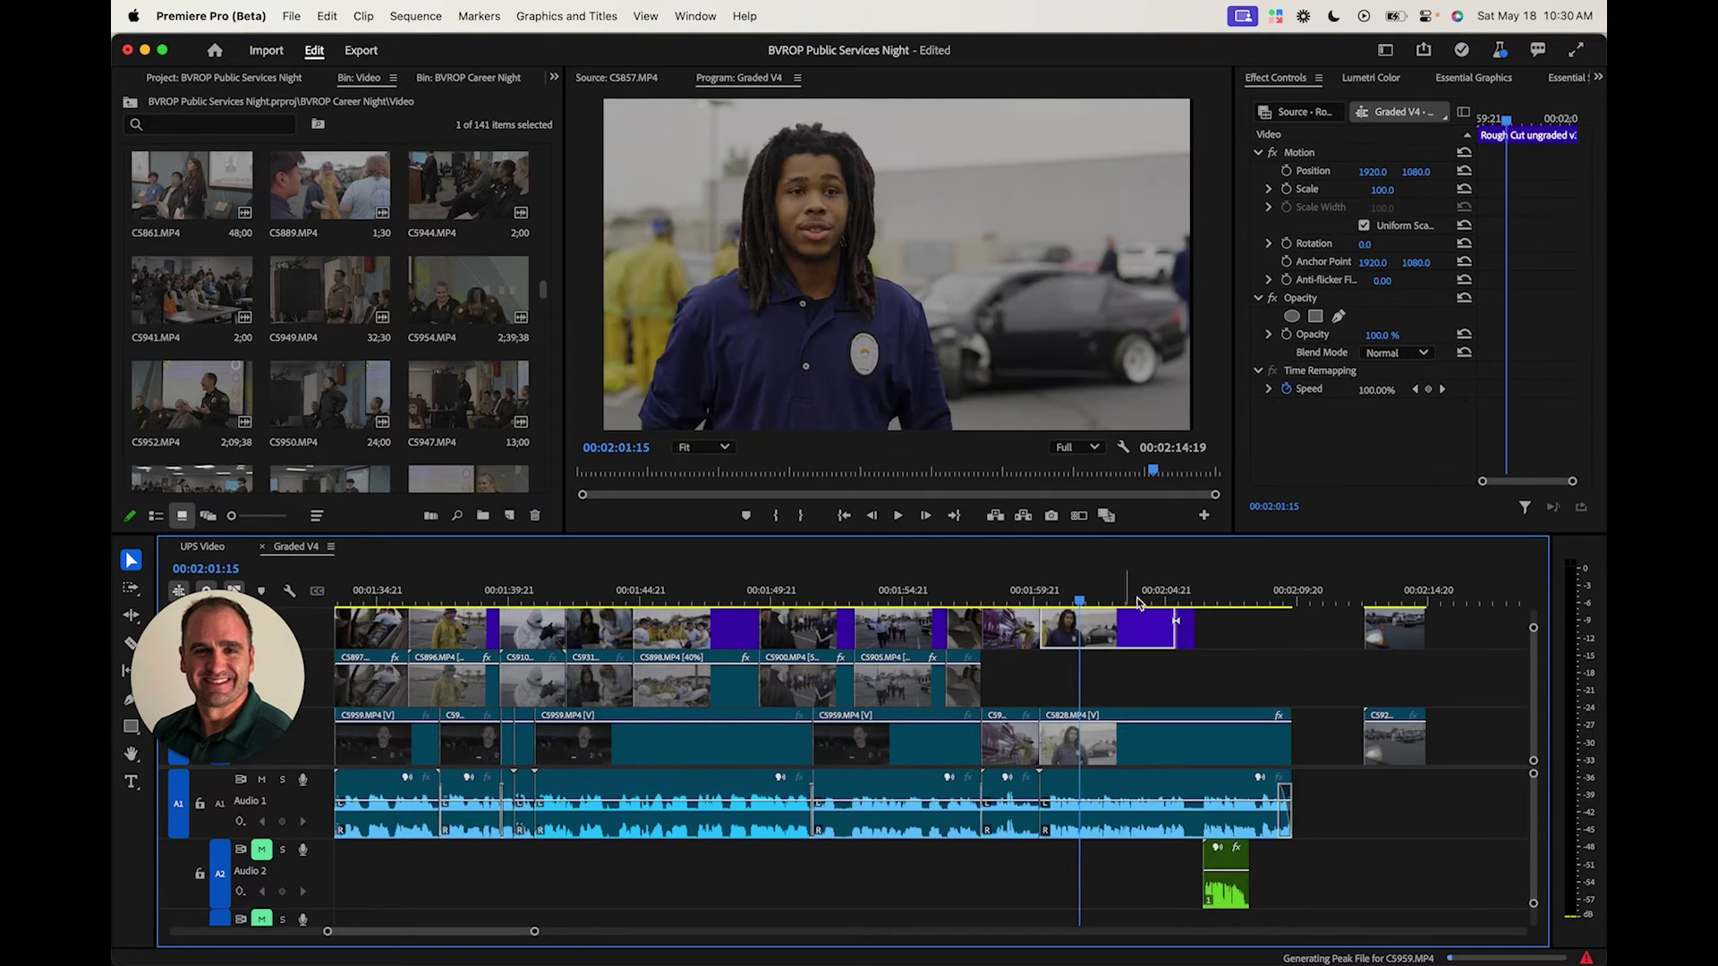
click(1191, 603)
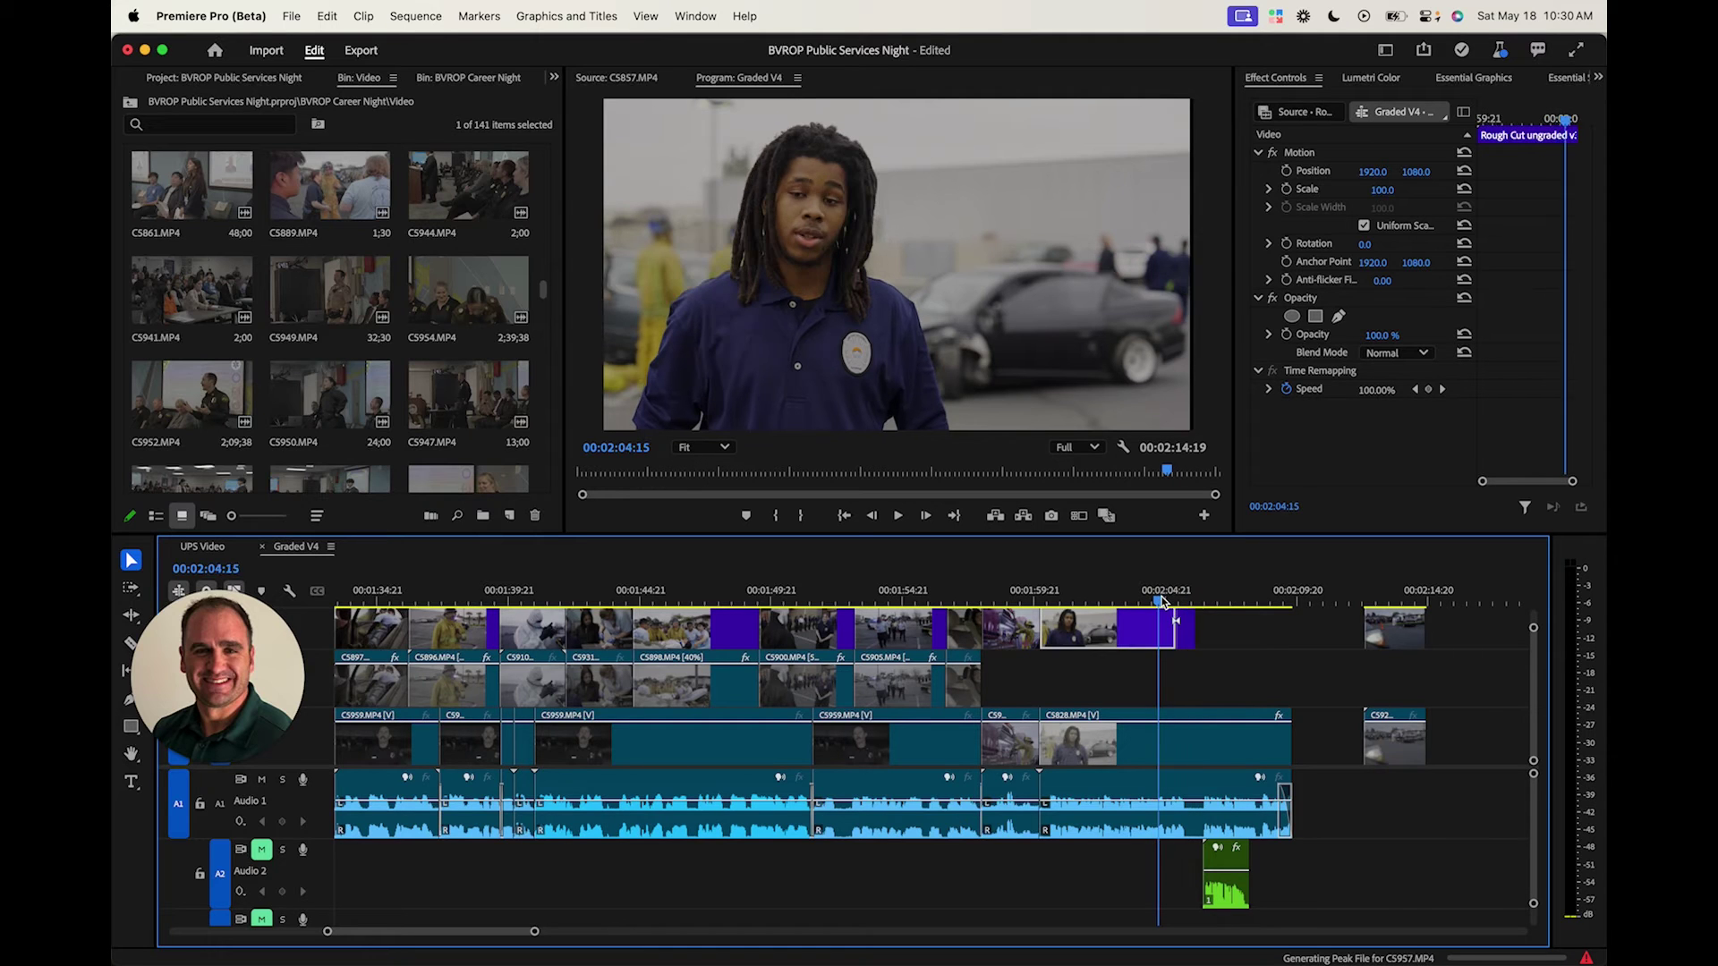
key(j)
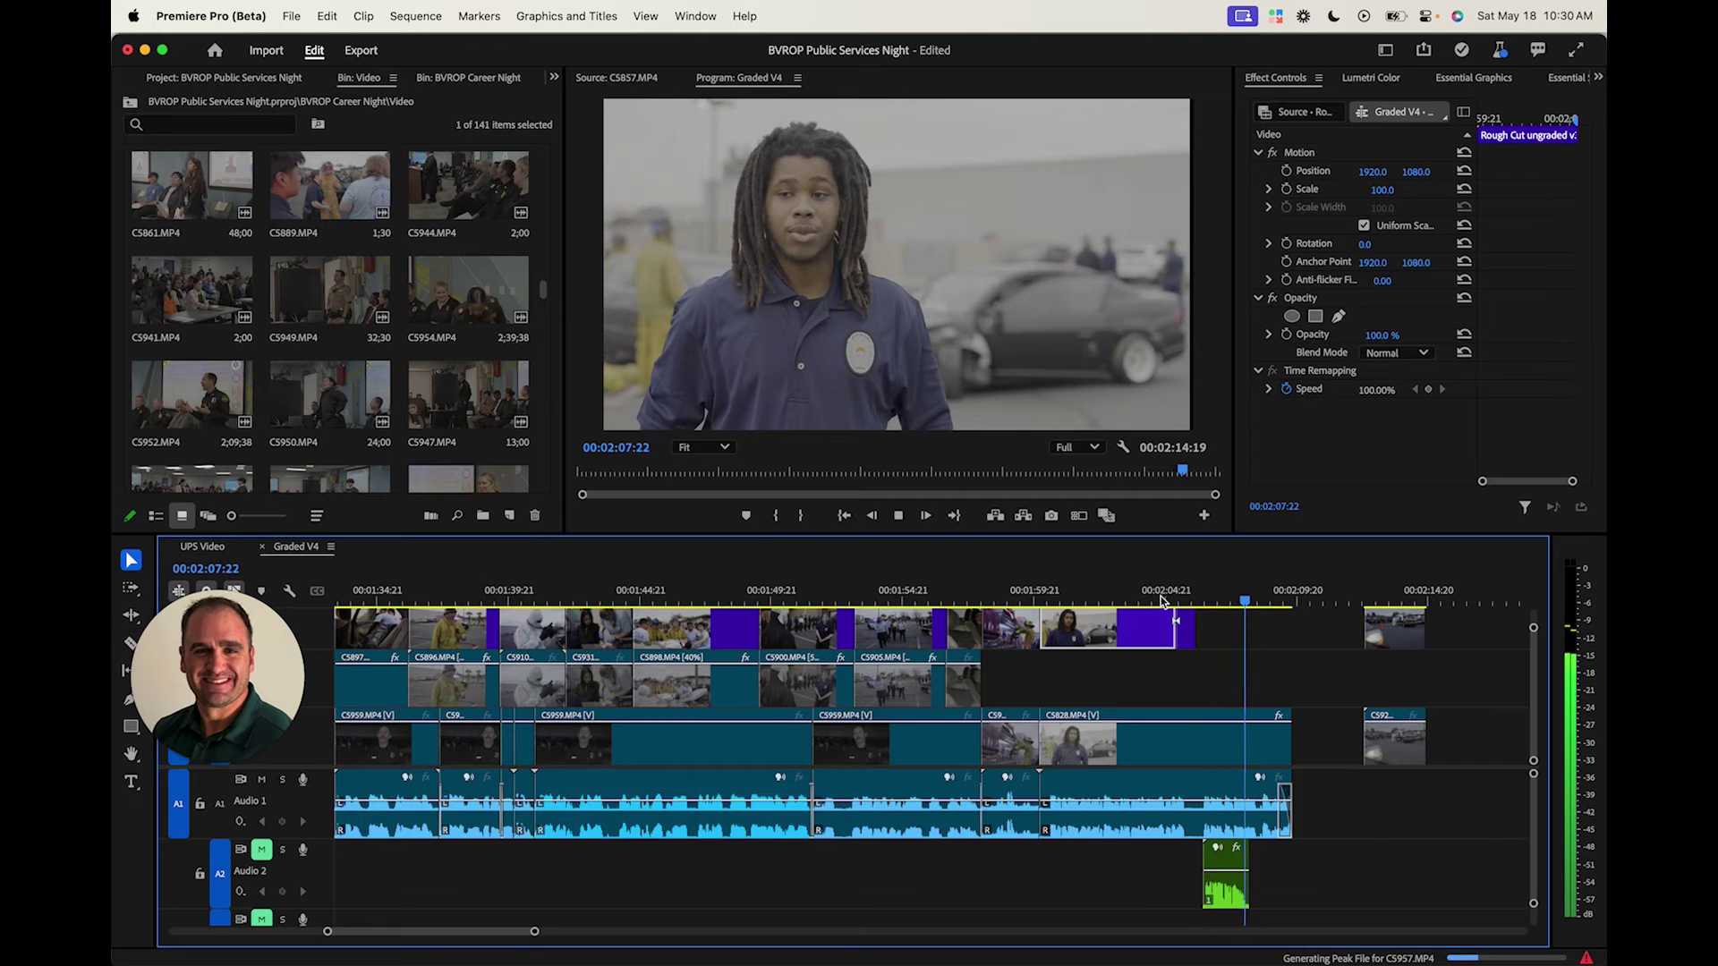
Undo the C5828 extension and the voice clip move, then replay the ending from 02:00
key(space)
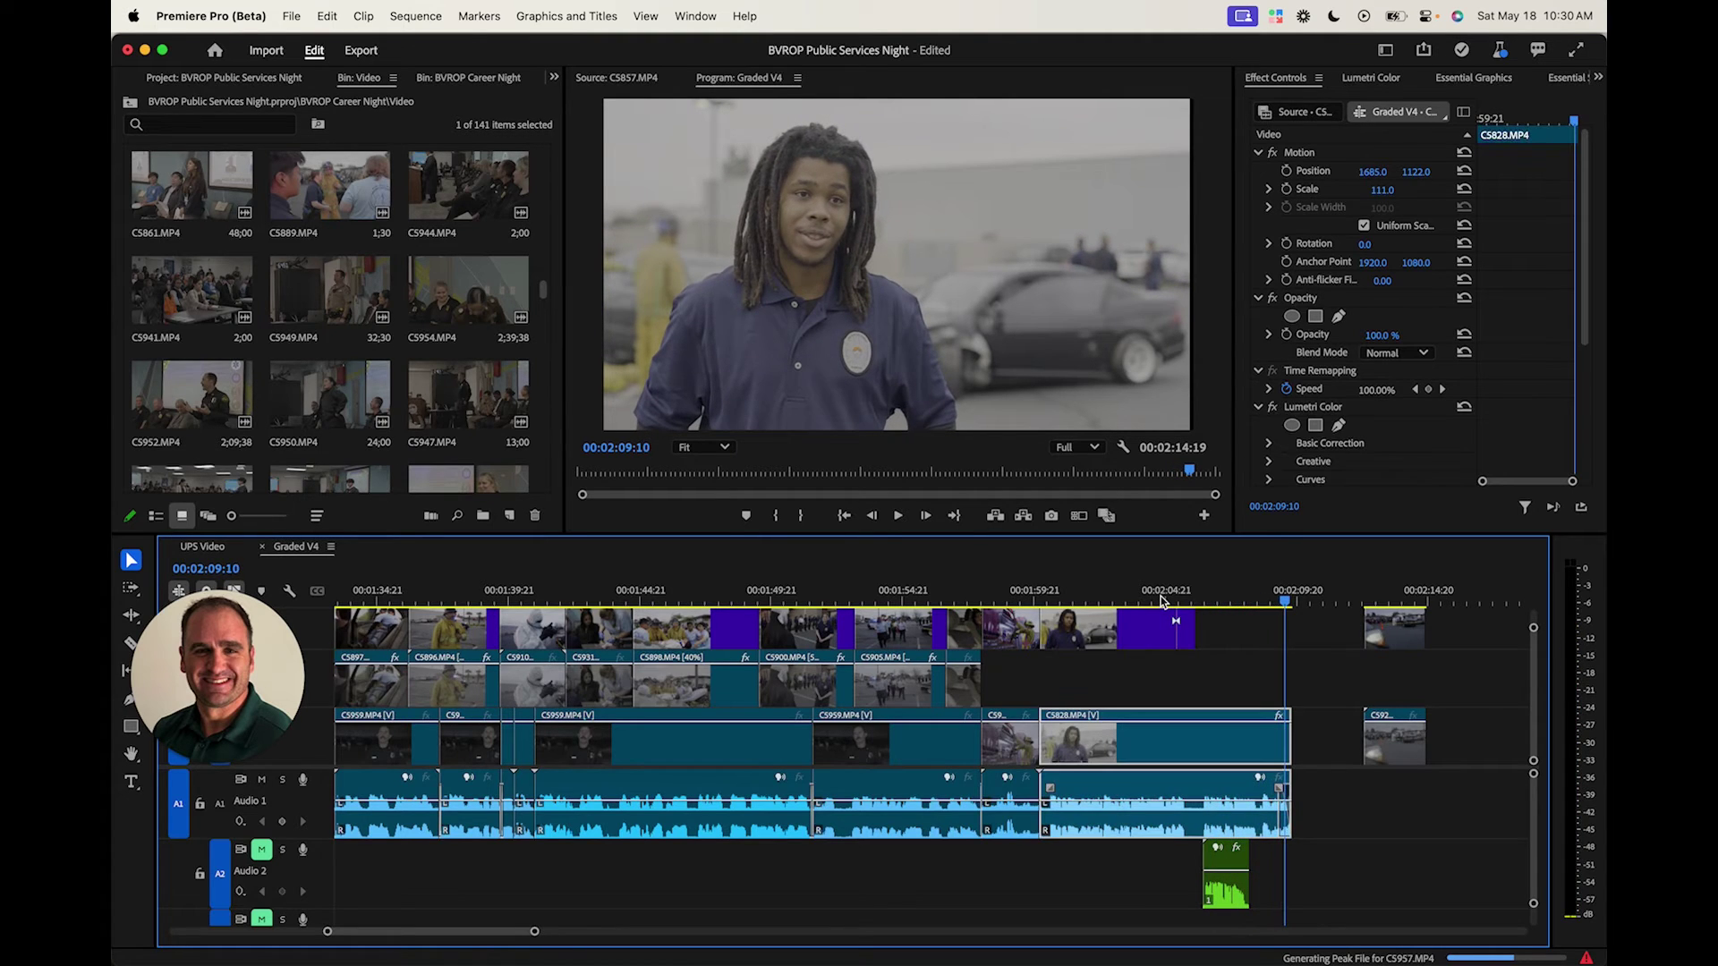
key(super+z)
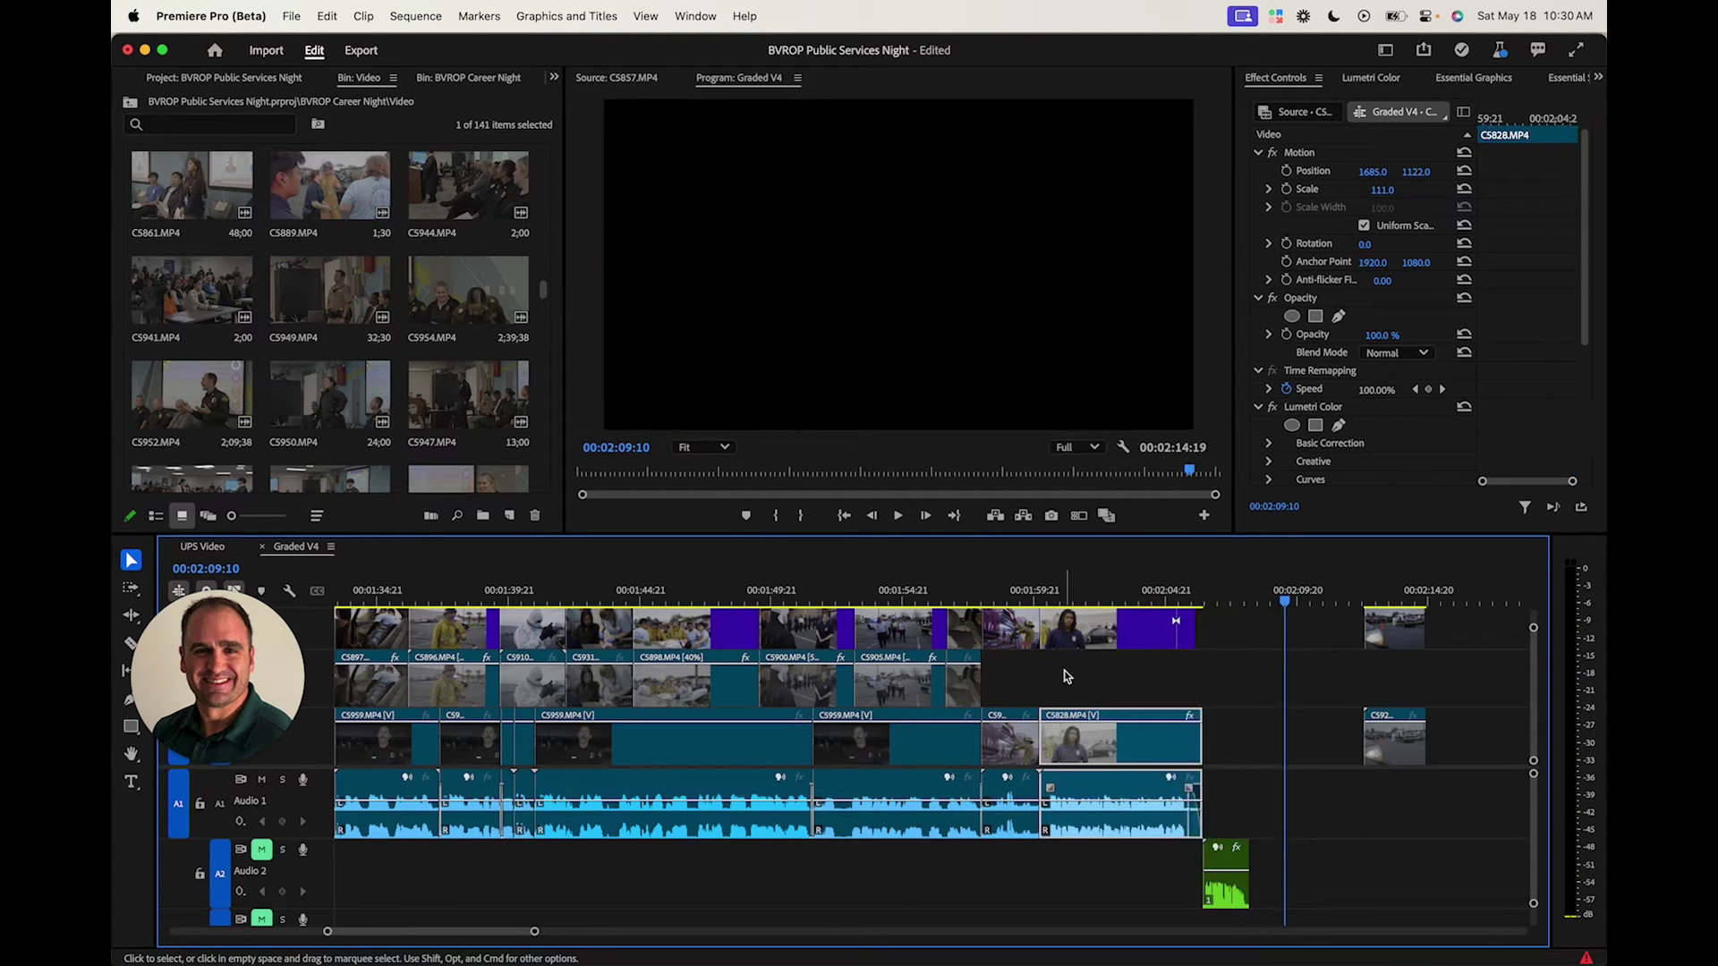
key(super+z)
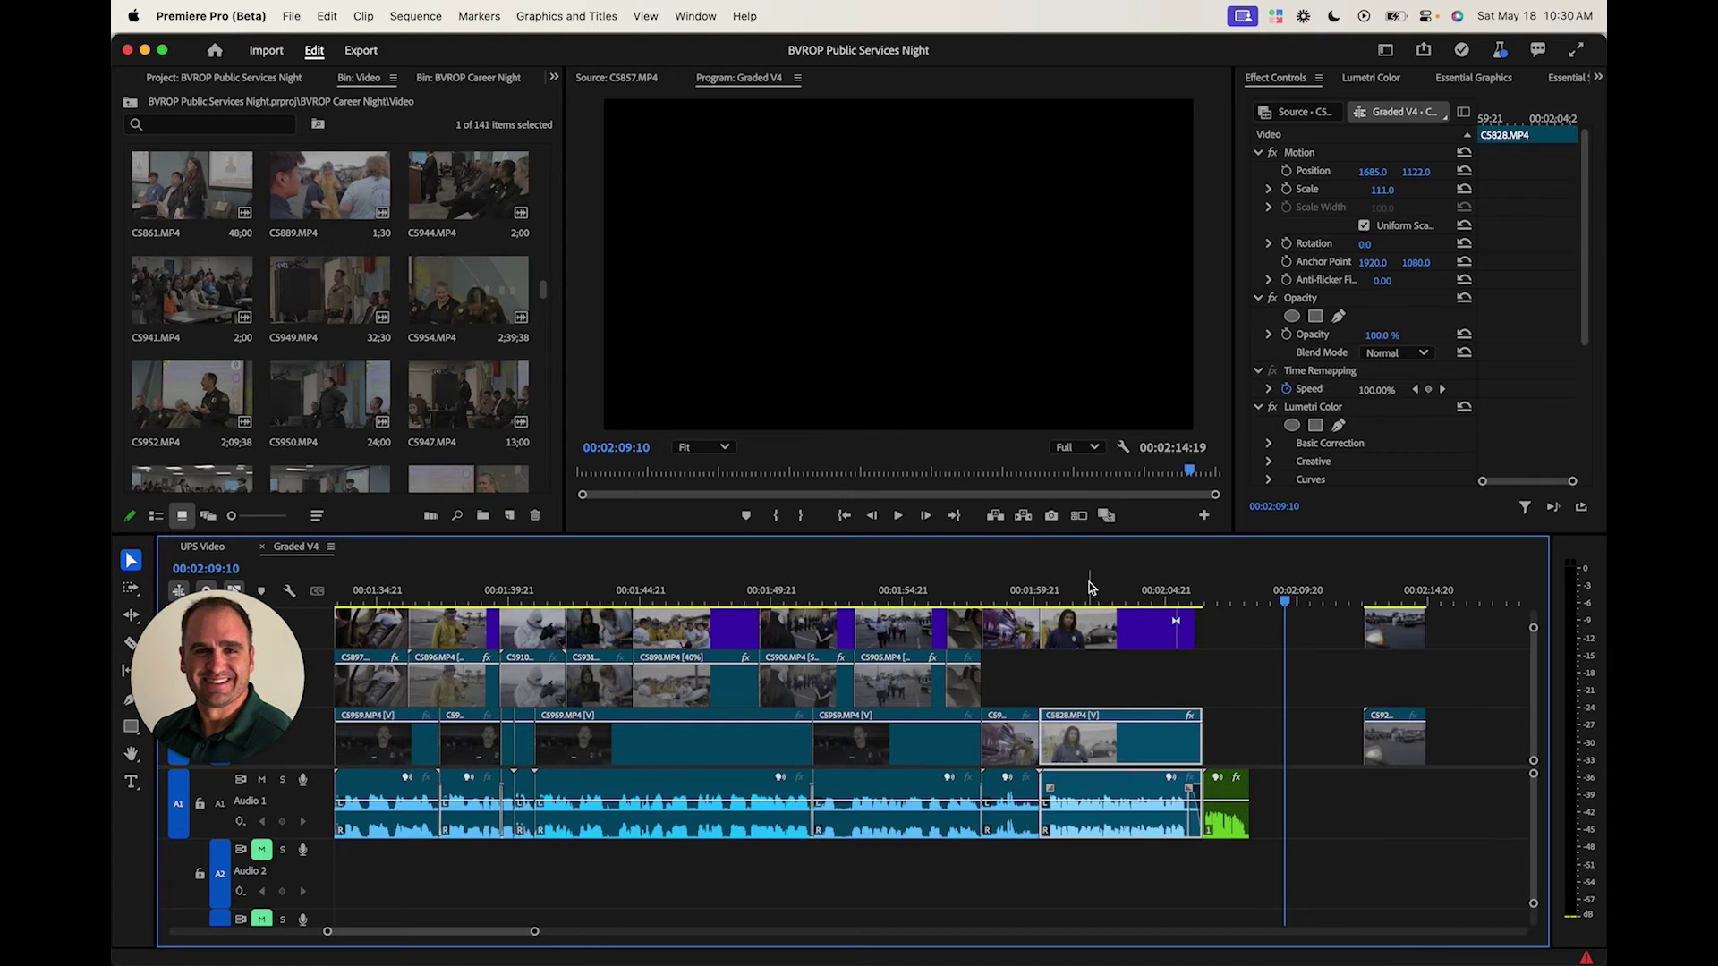
click(1045, 606)
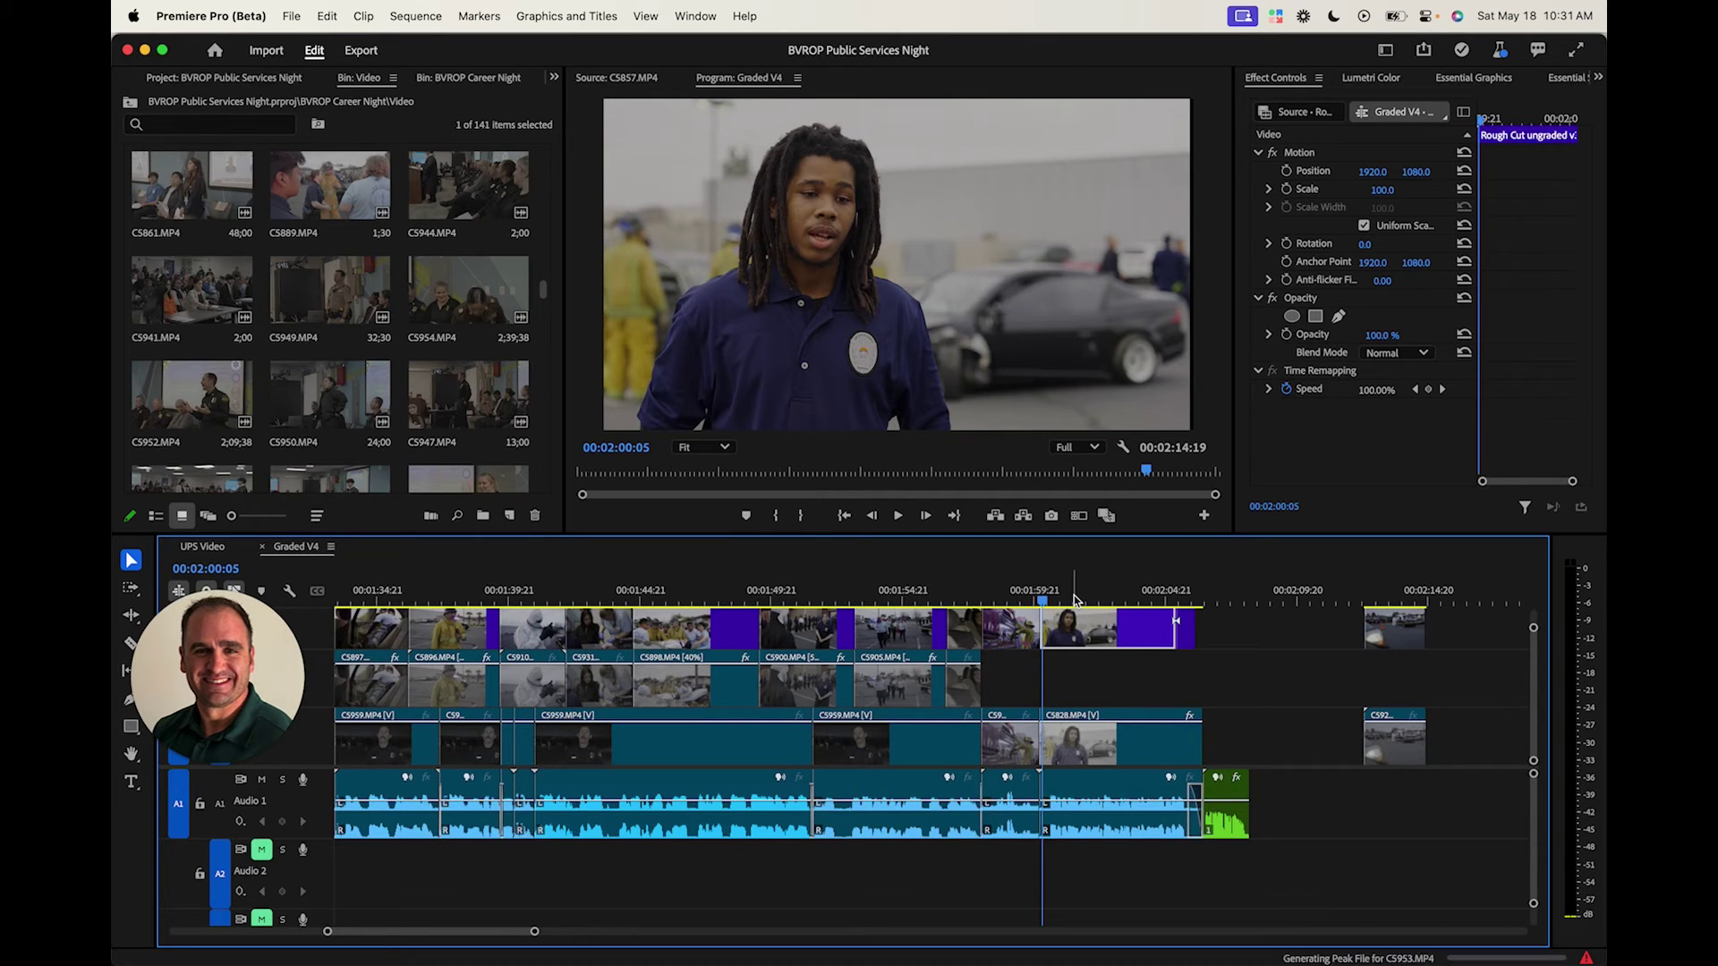
key(space)
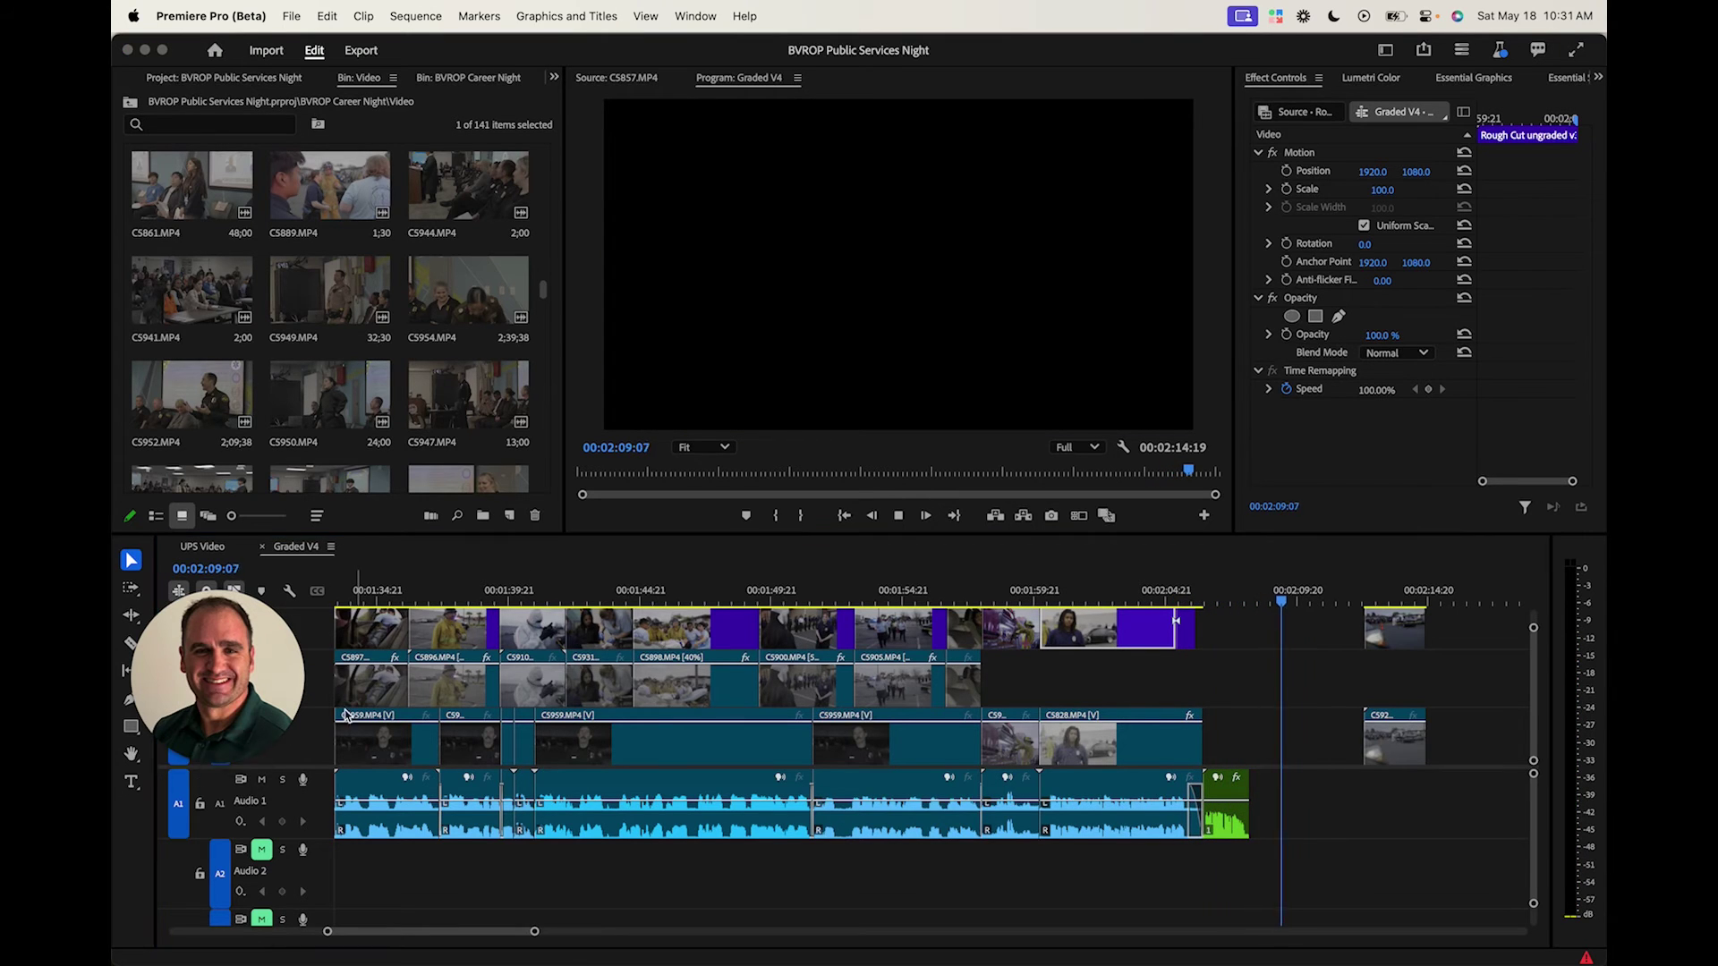
click(803, 548)
key(space)
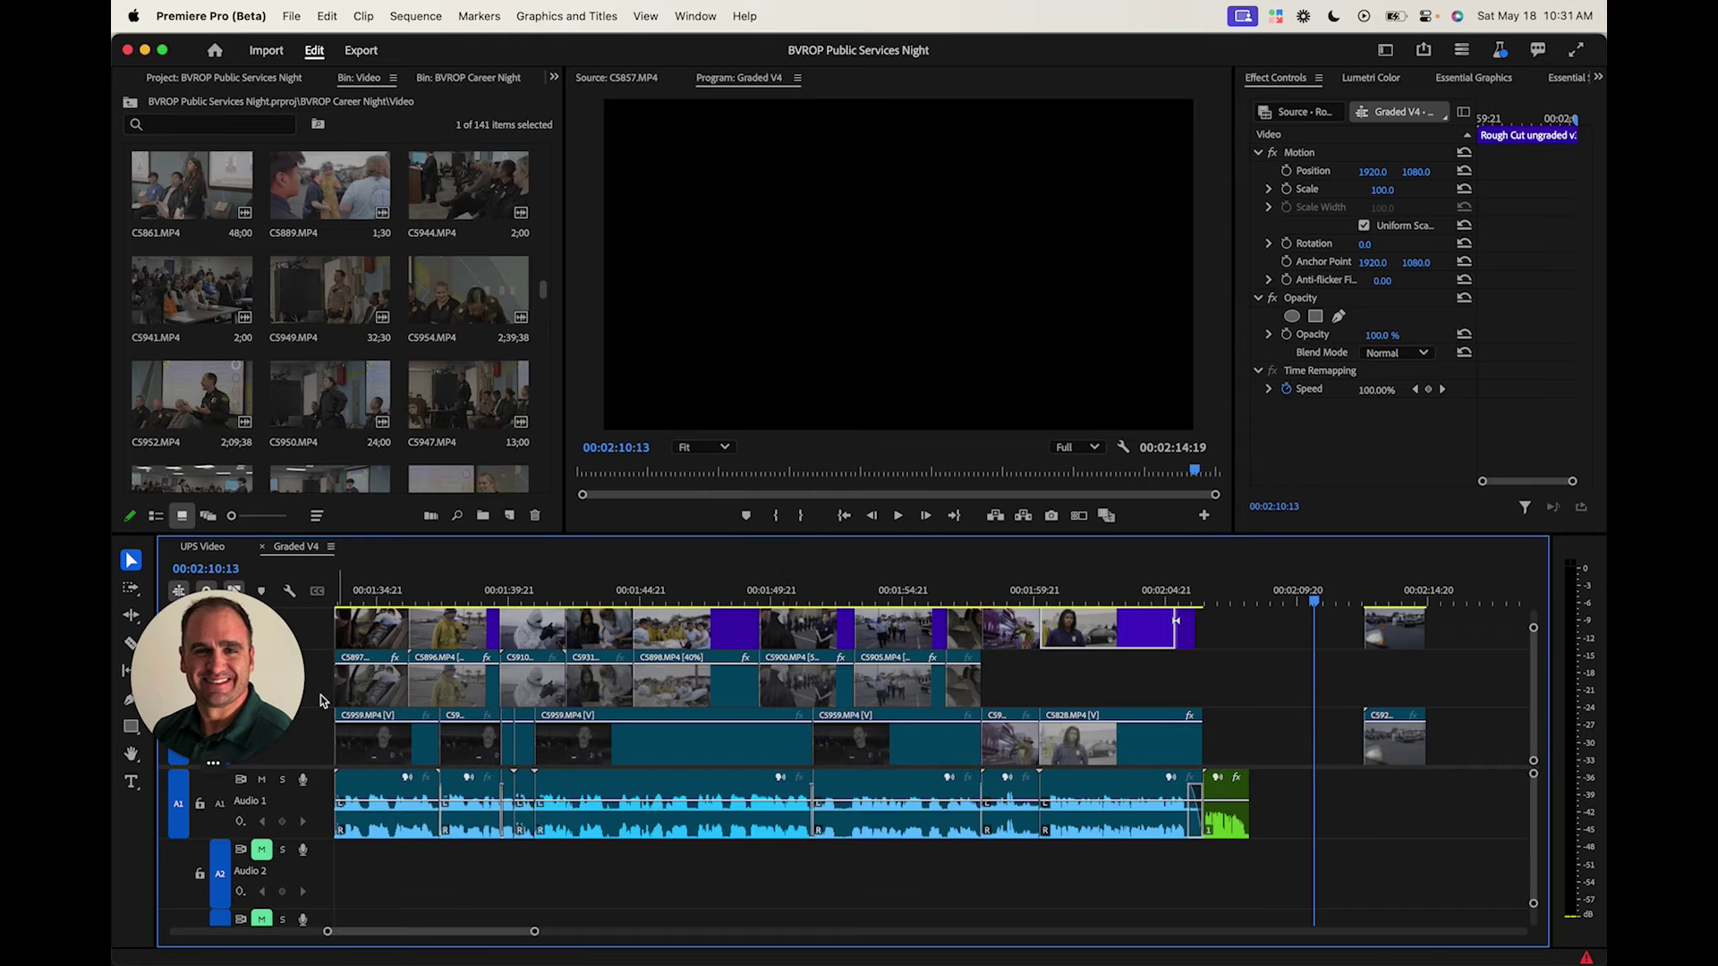
click(253, 734)
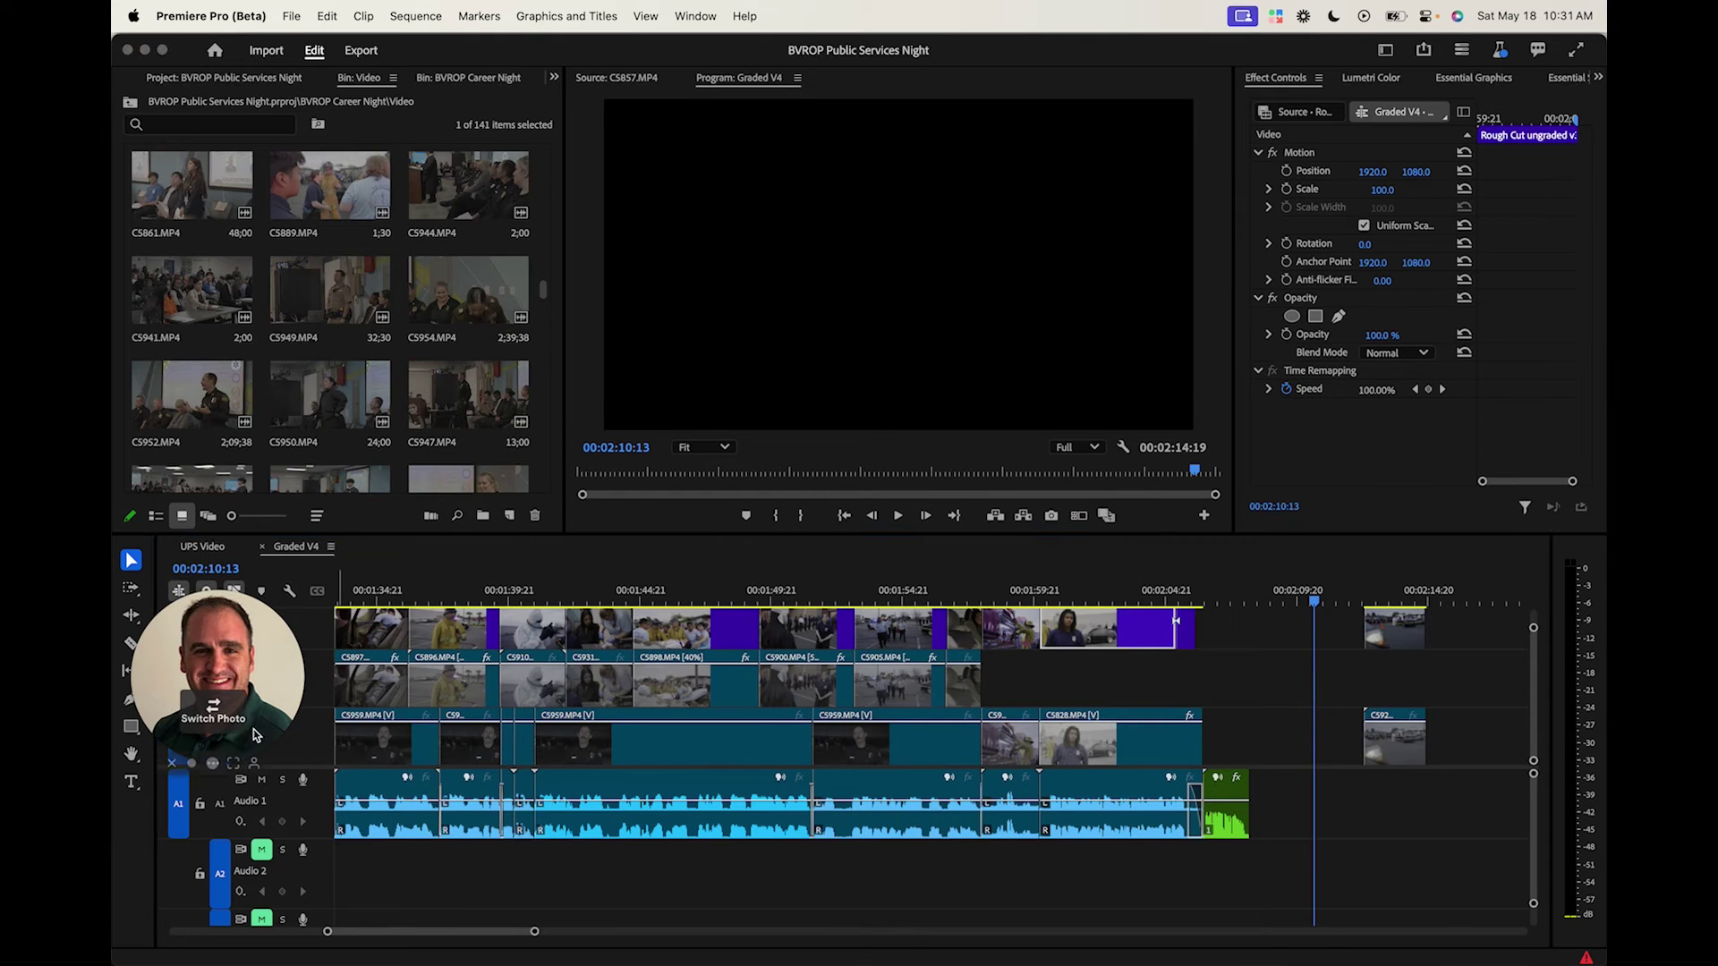
click(213, 762)
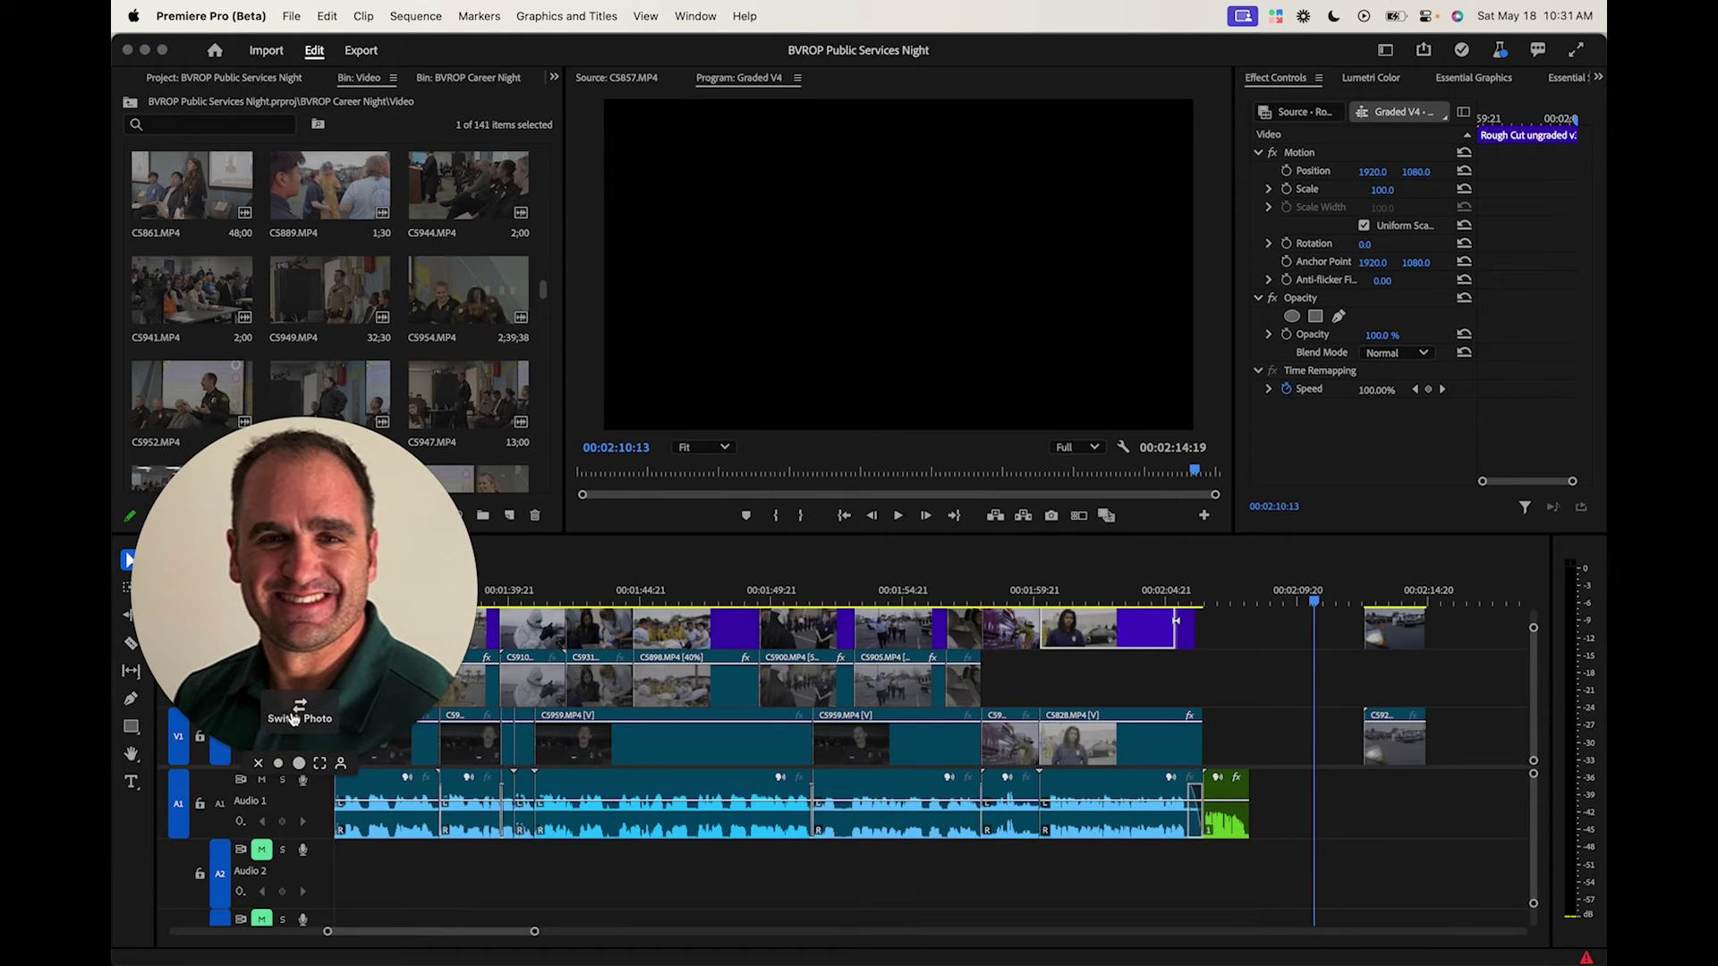
click(299, 720)
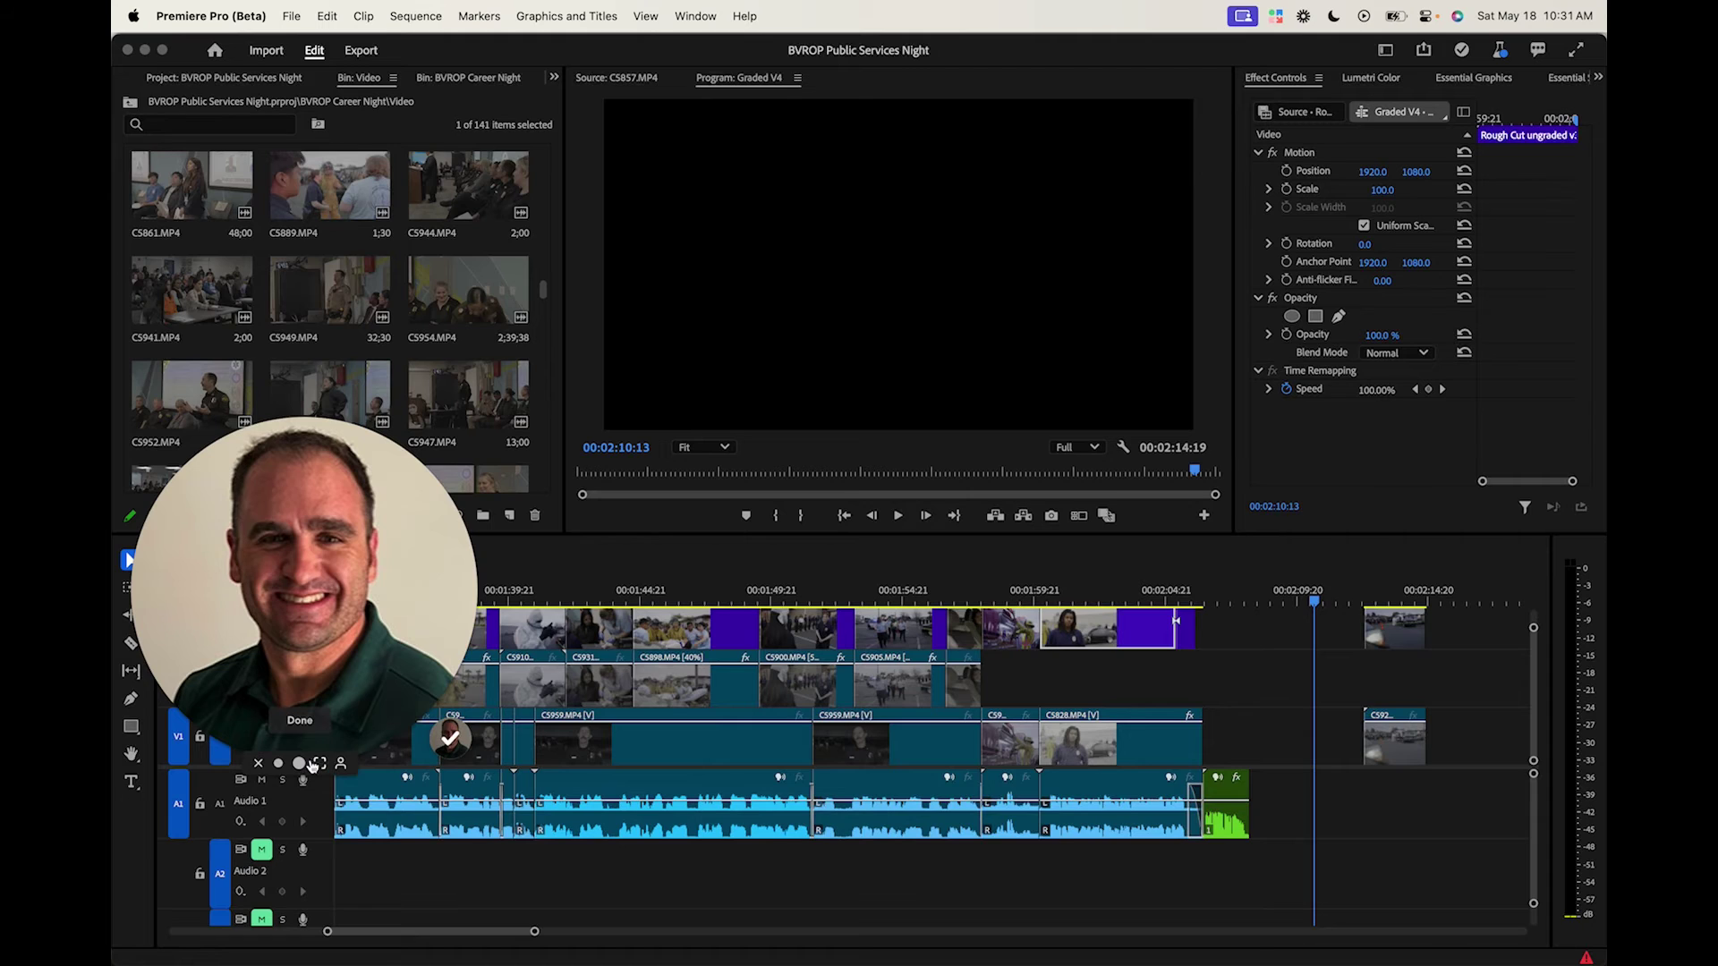
click(279, 763)
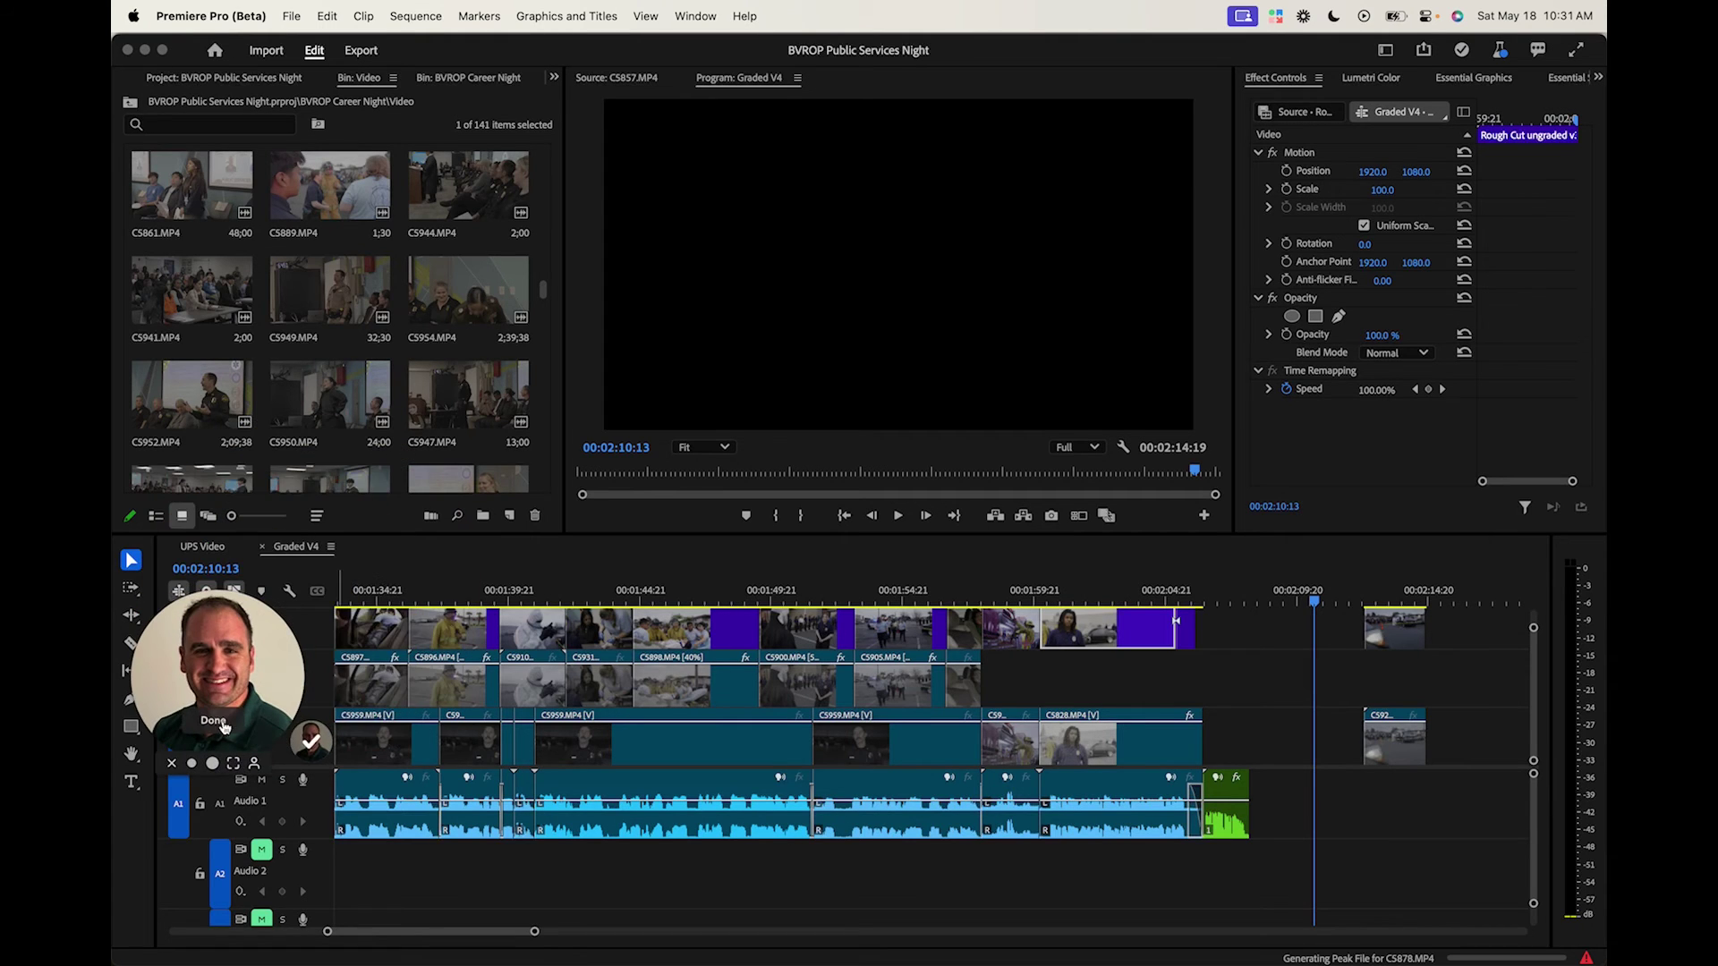
click(212, 765)
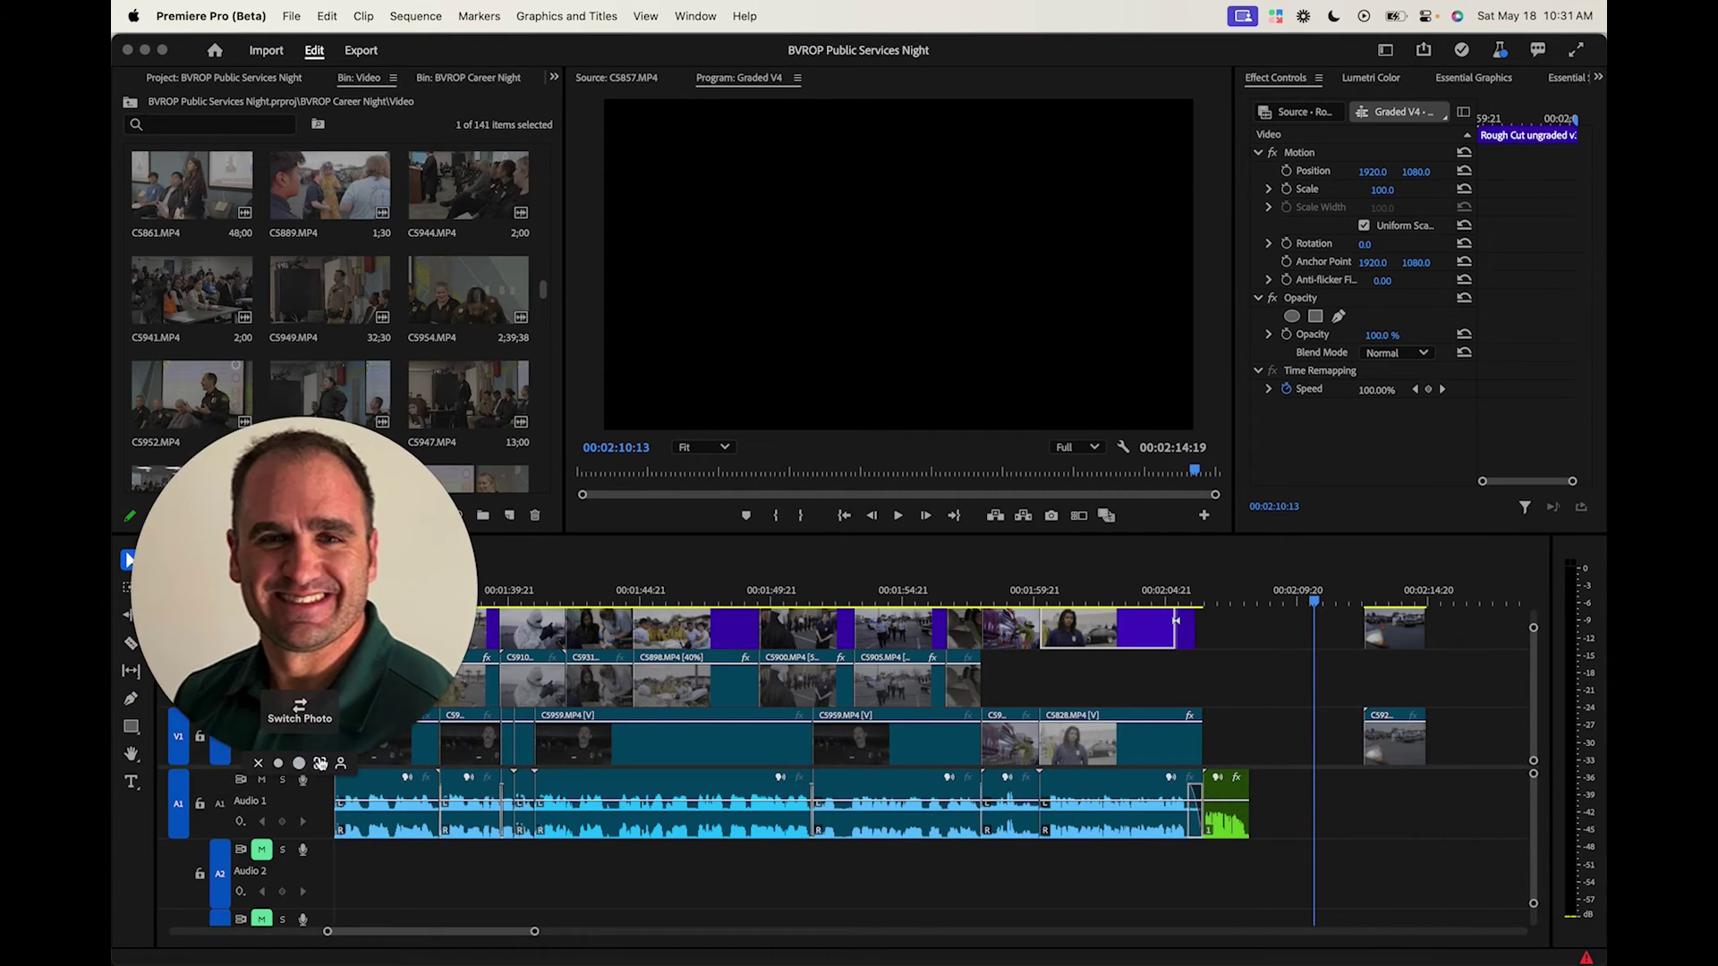
click(340, 765)
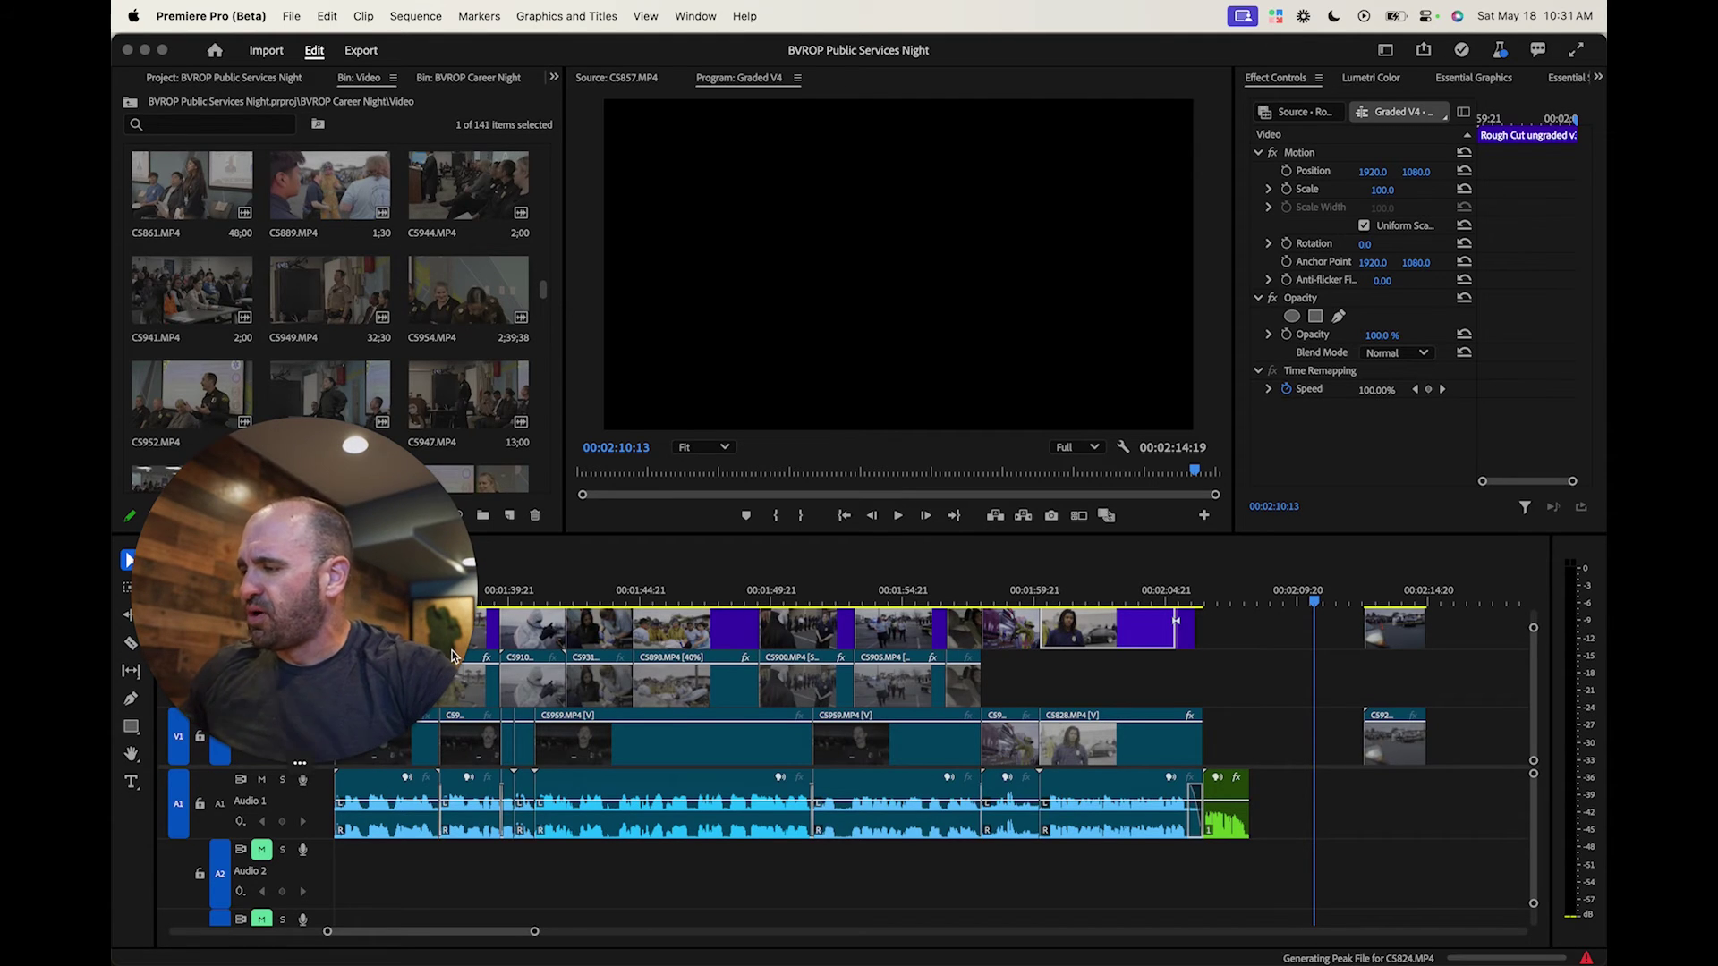
mouse_move(543, 949)
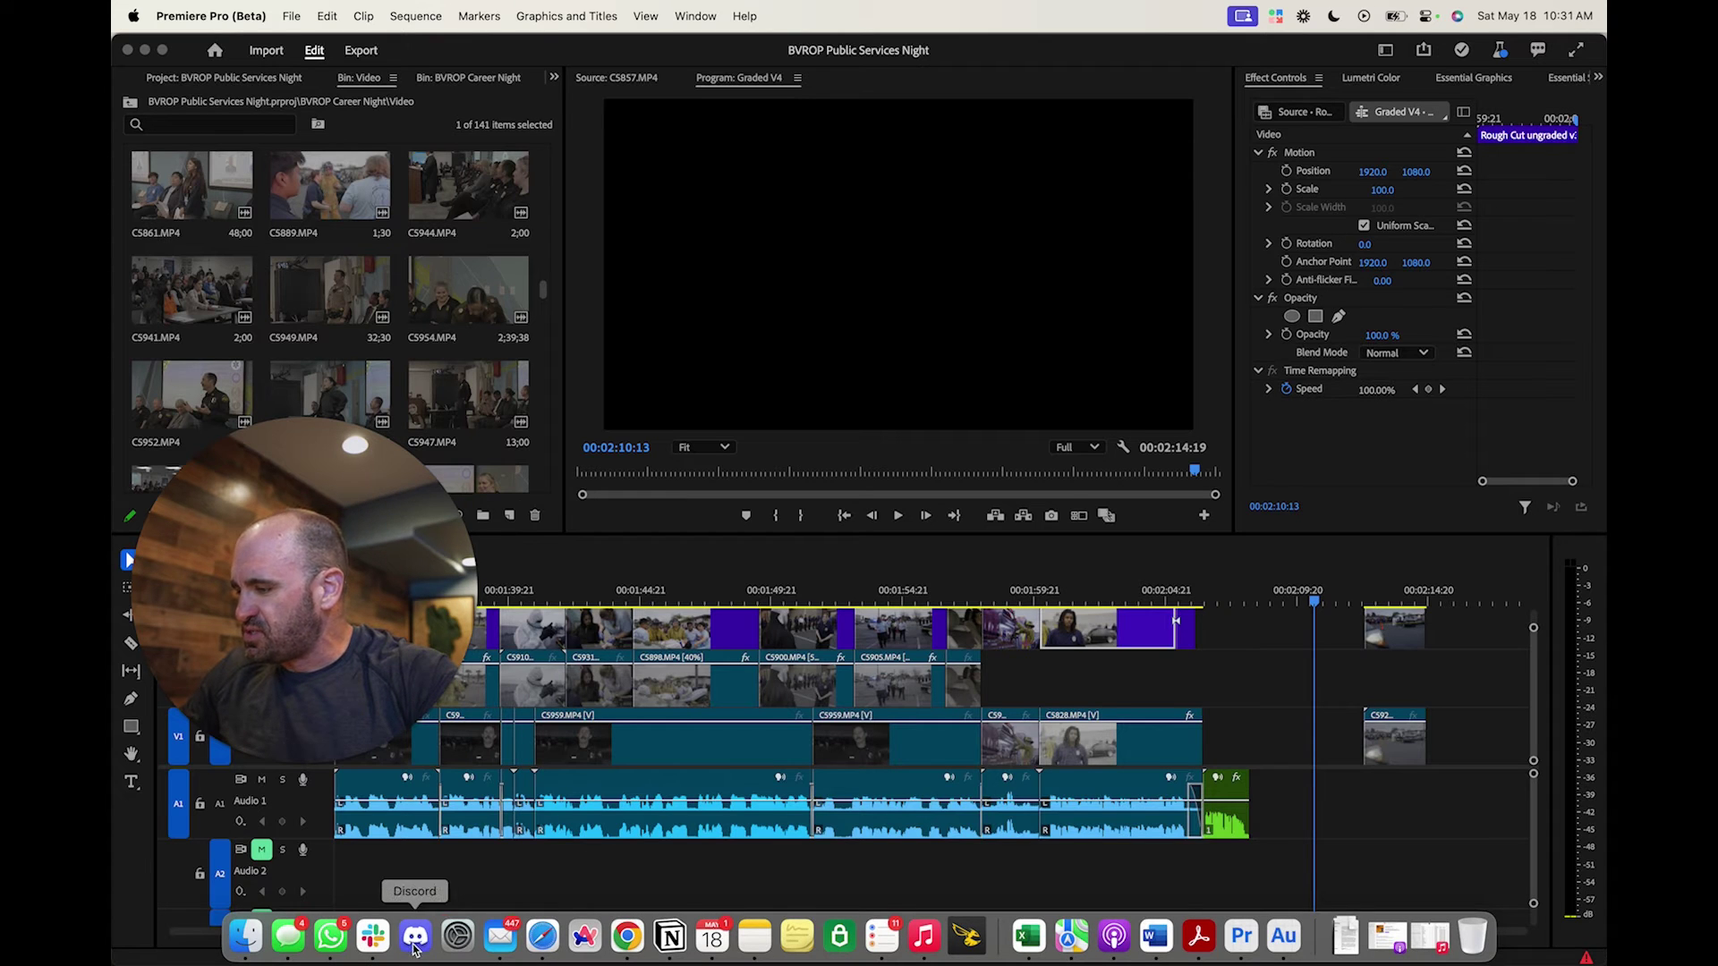
Start adding a generative or cloned voice in ElevenLabs VoiceLab, then select the C5828 clip in Premiere
click(542, 937)
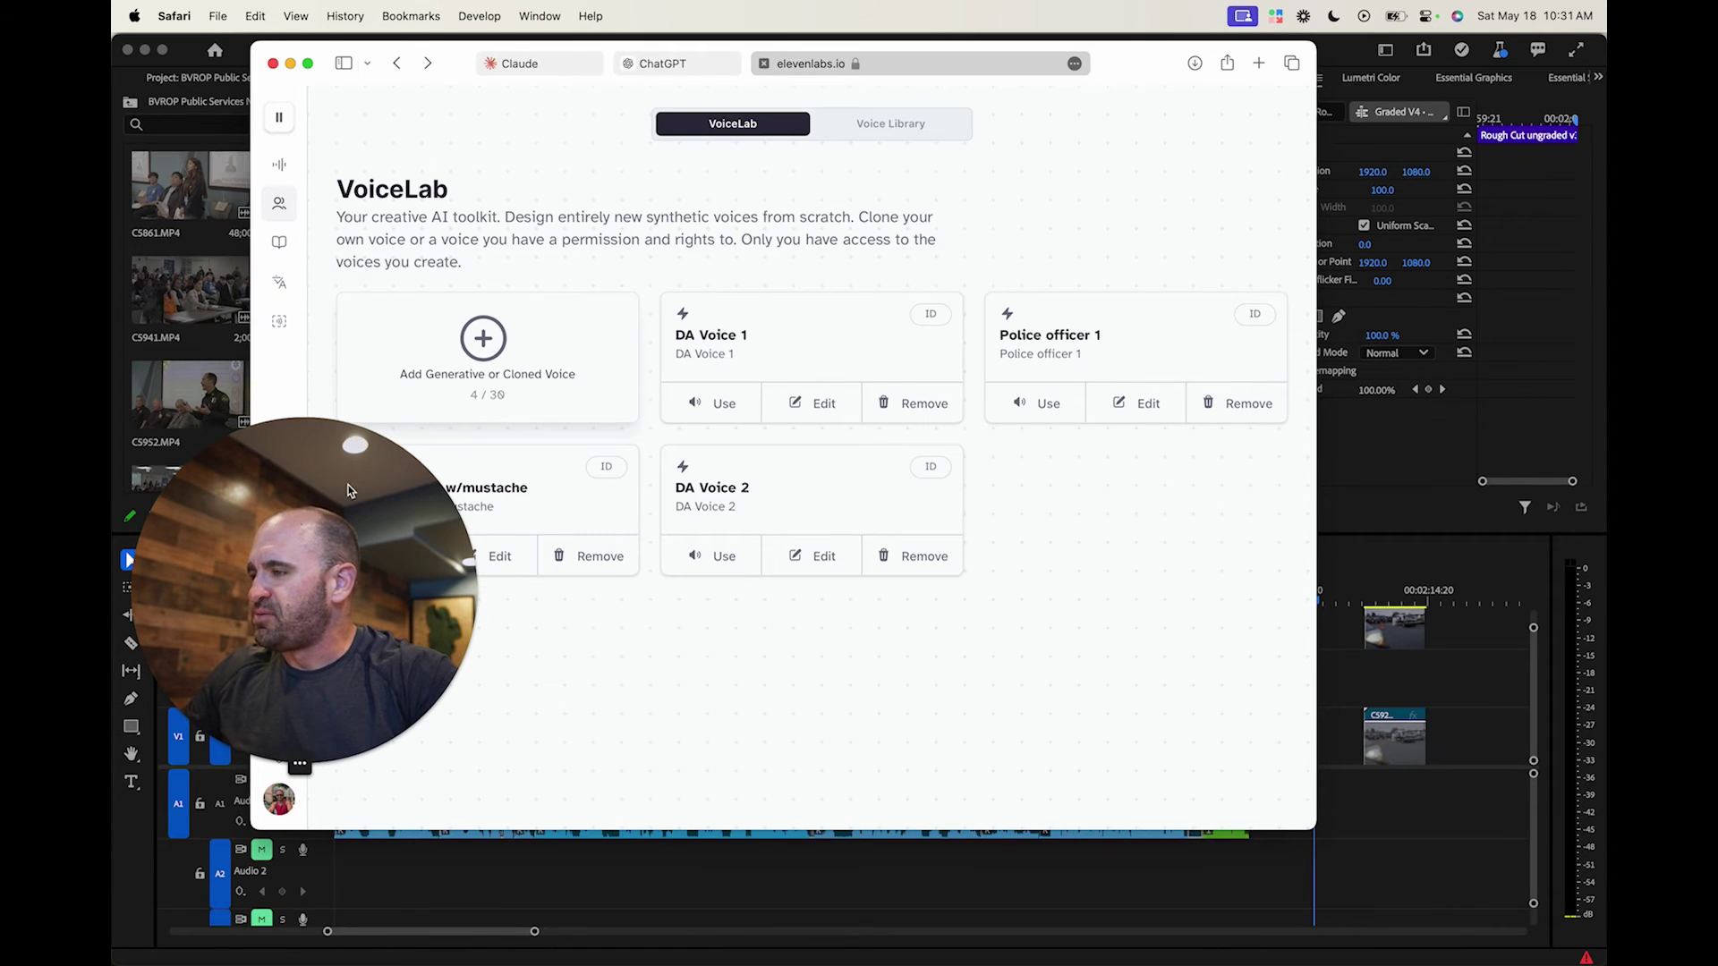
drag(351, 436, 358, 652)
click(368, 211)
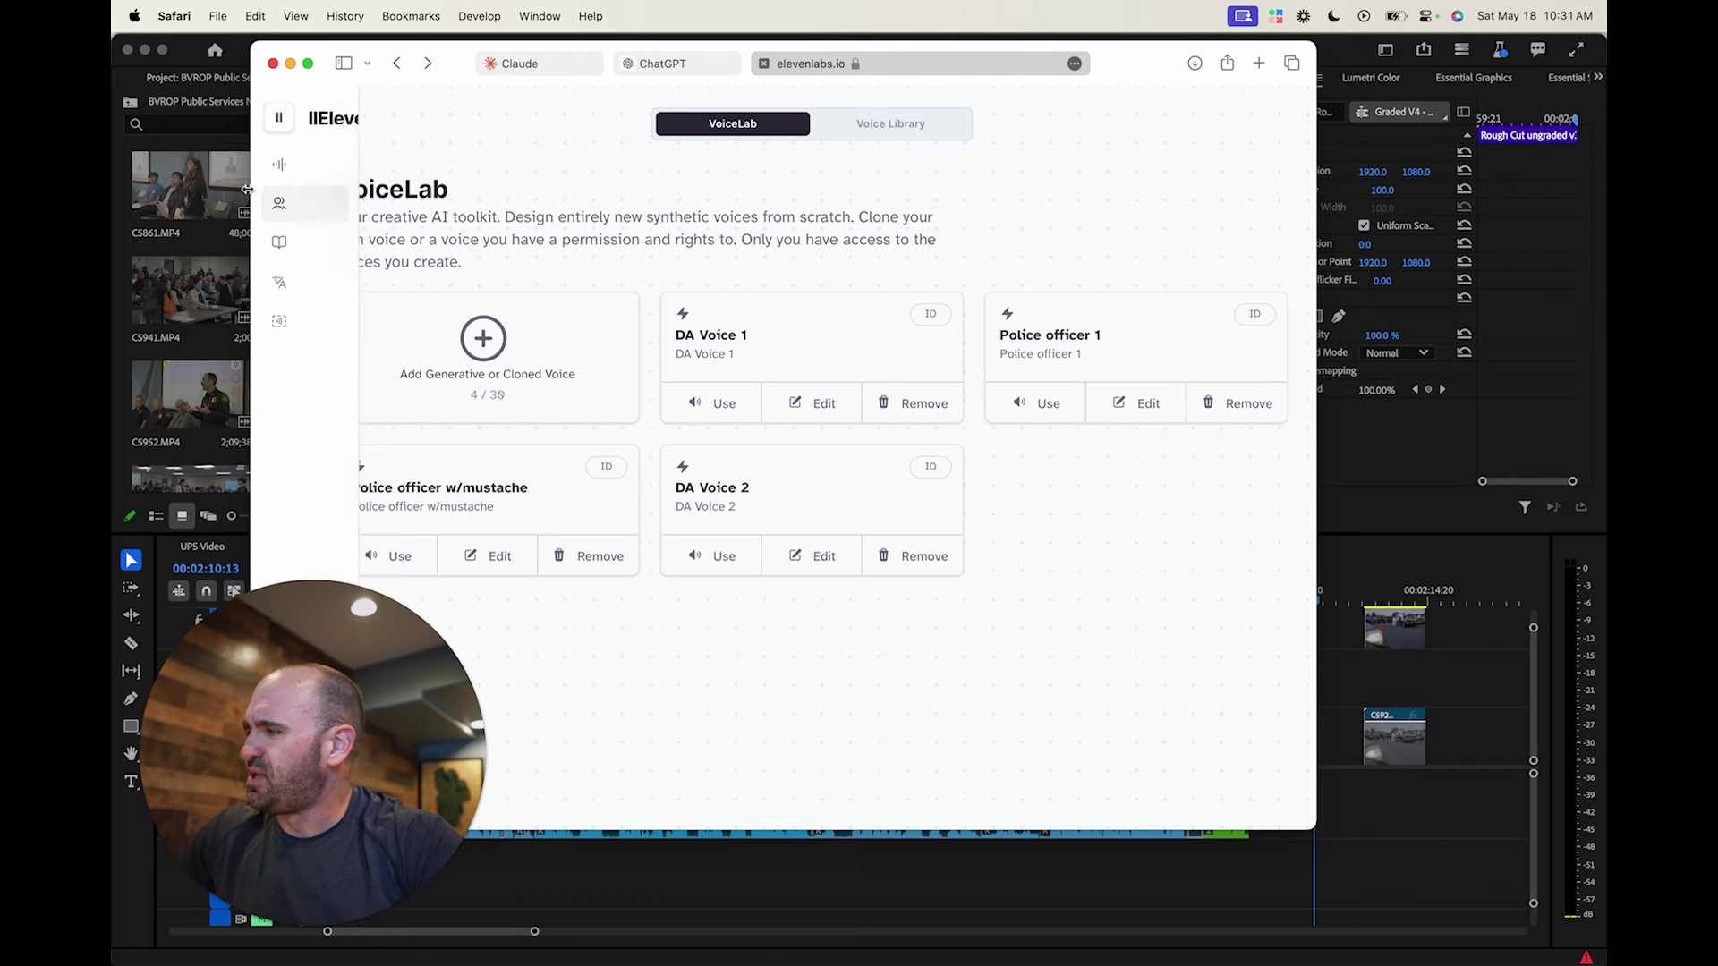
mouse_move(302, 206)
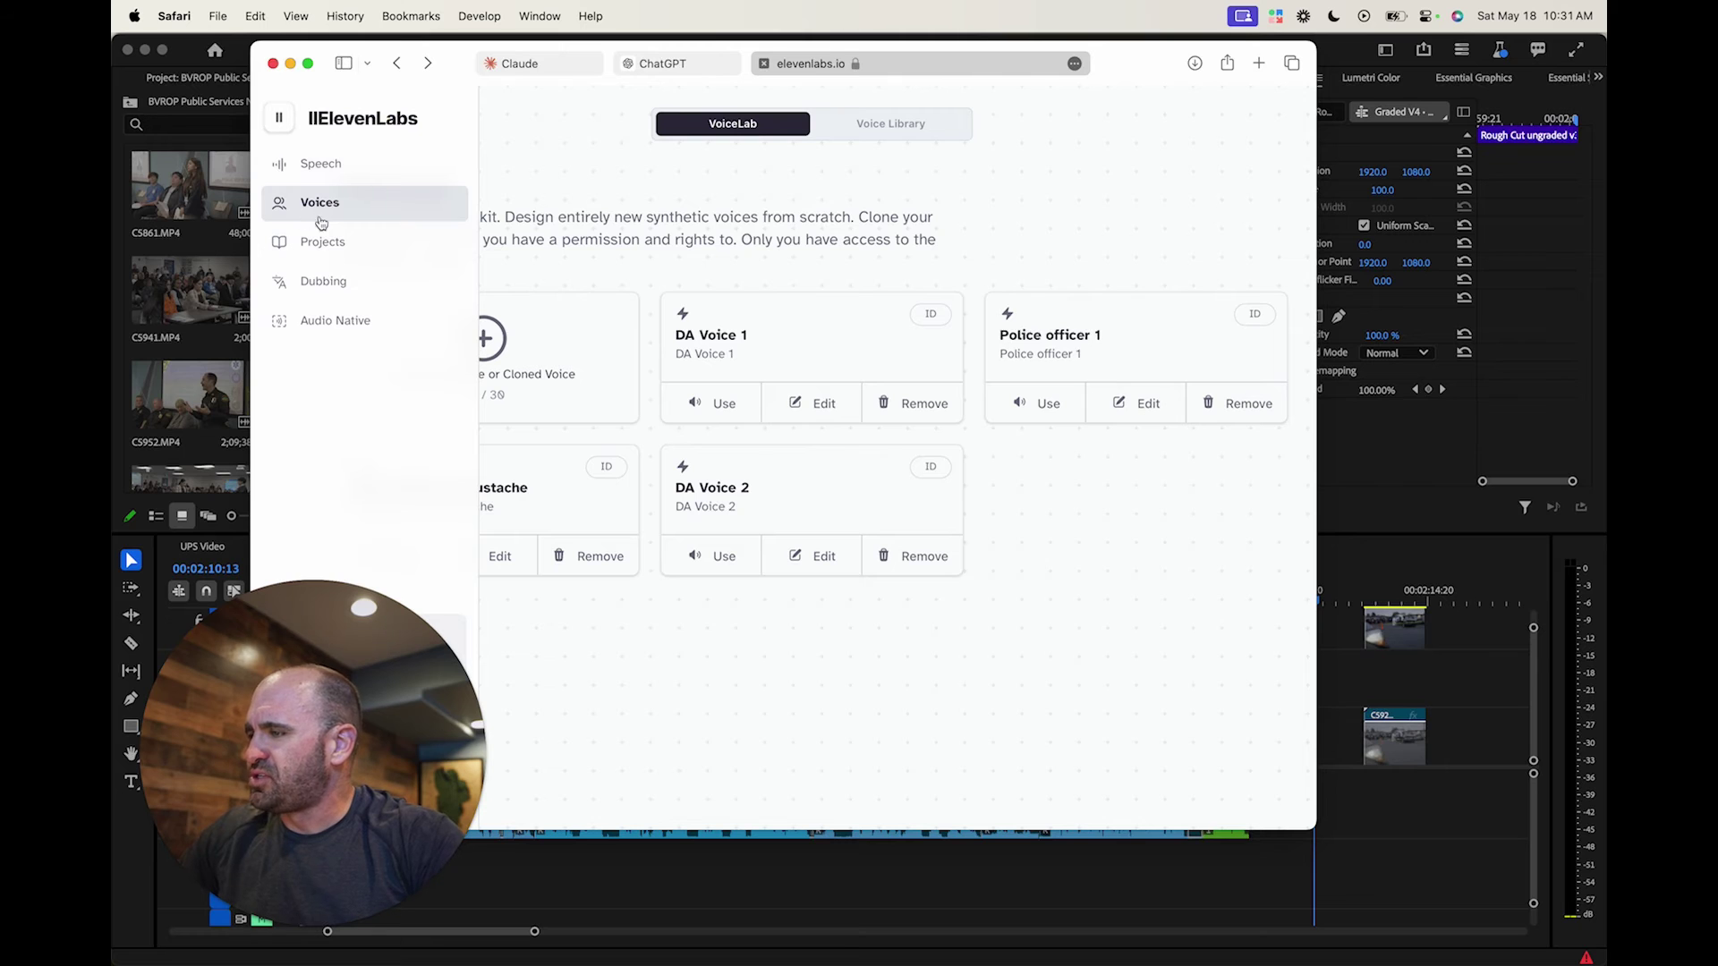
click(517, 356)
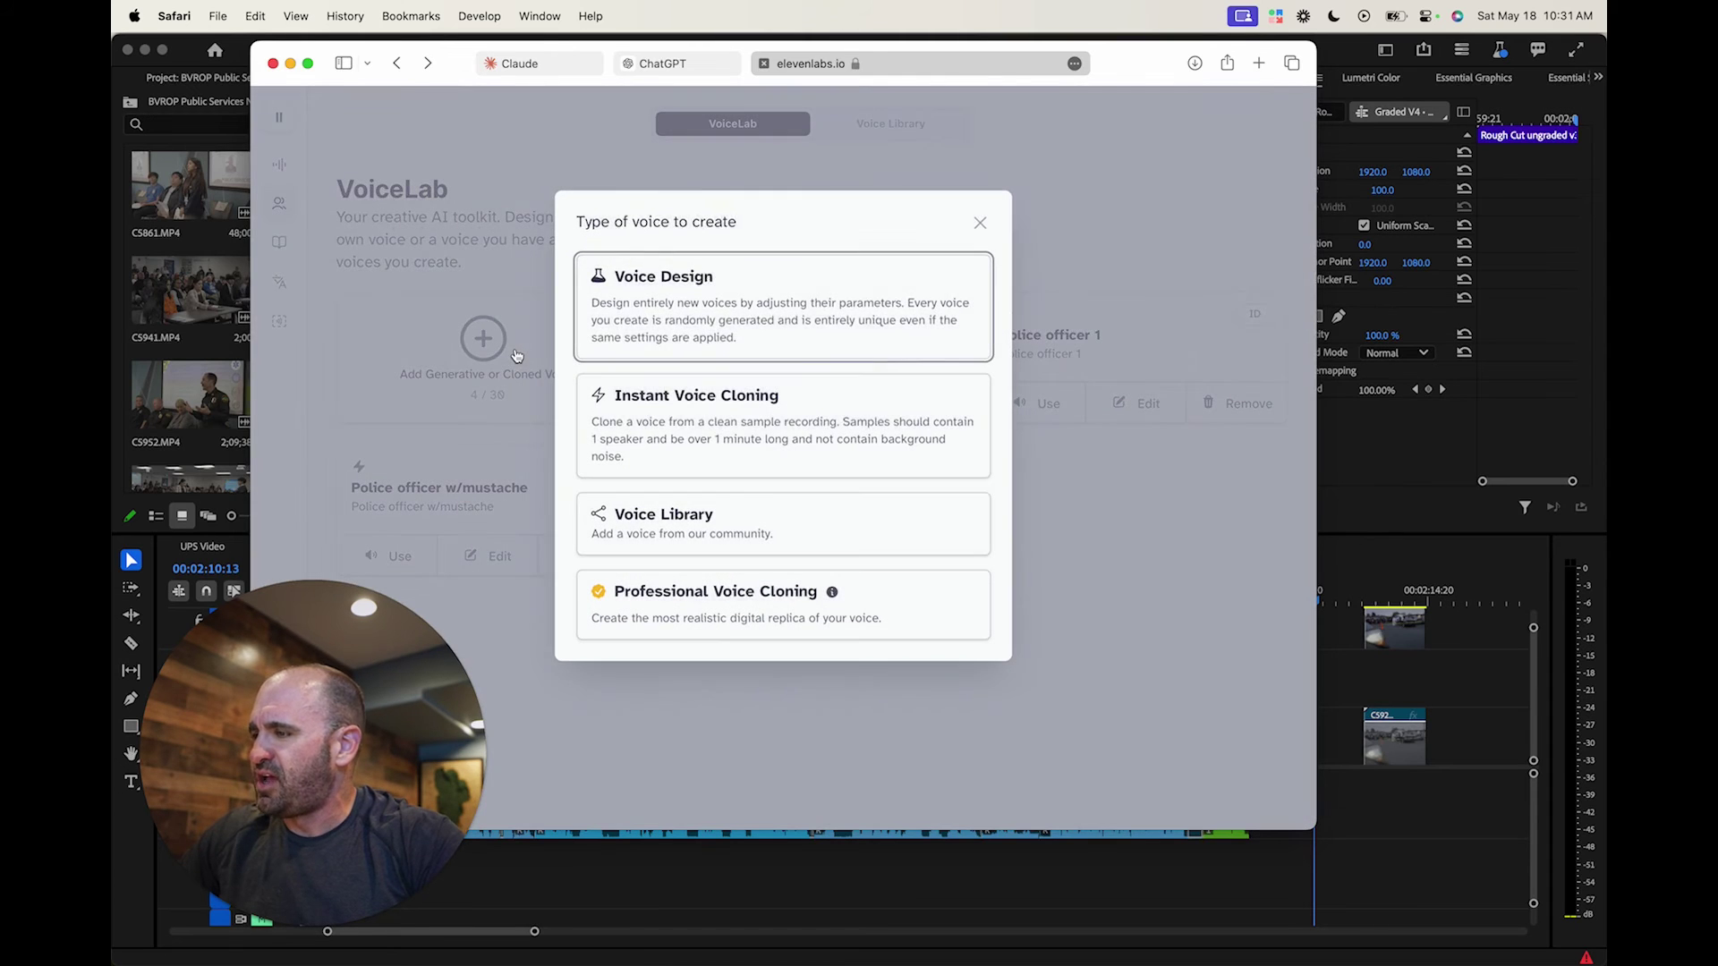
click(1391, 657)
click(1109, 752)
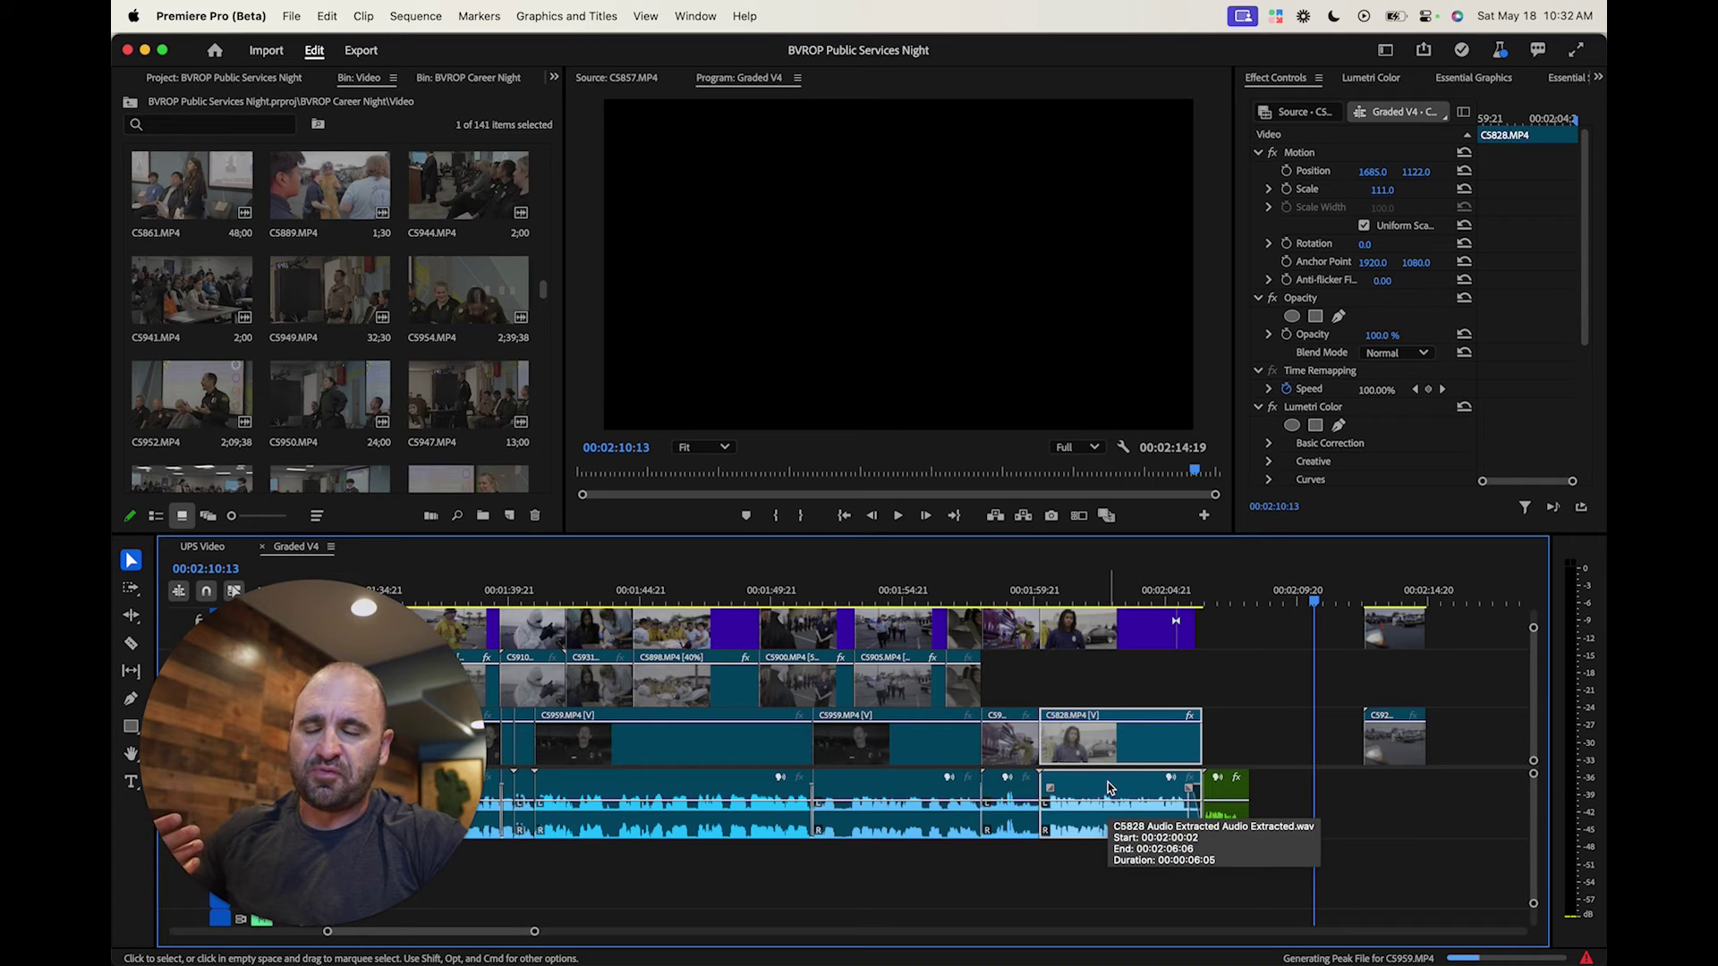
Send the C5828 extracted audio clip to Adobe Audition with Edit Clip In Adobe Audition
right_click(1108, 787)
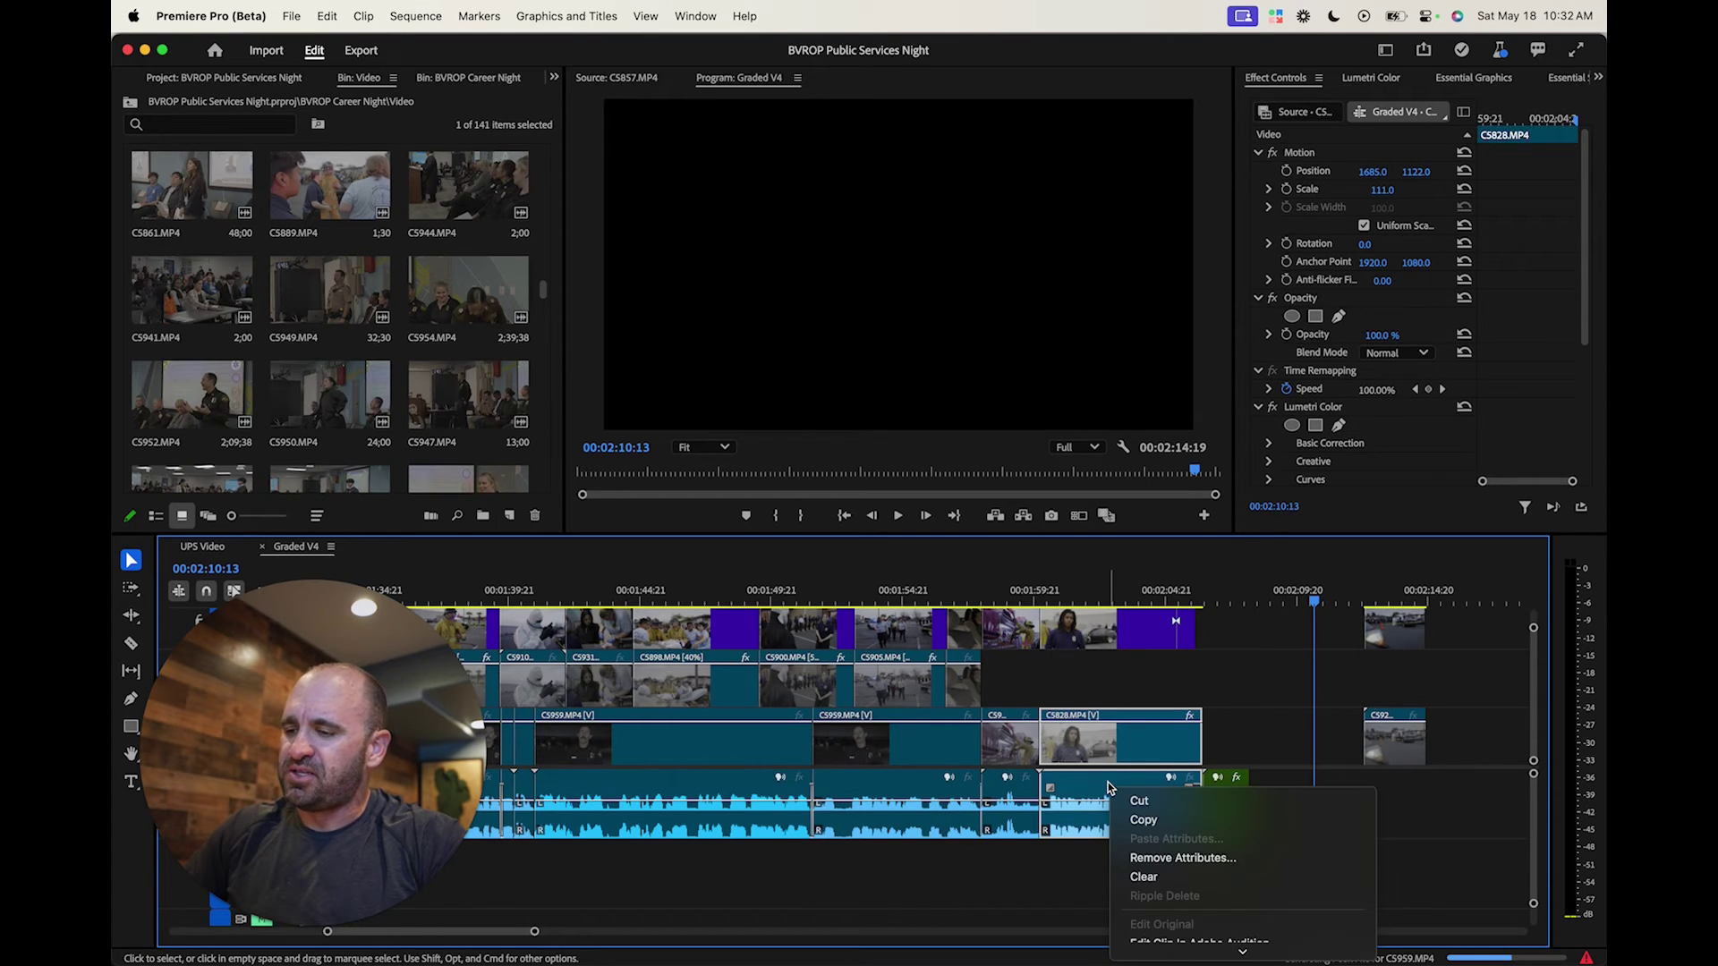
click(1163, 809)
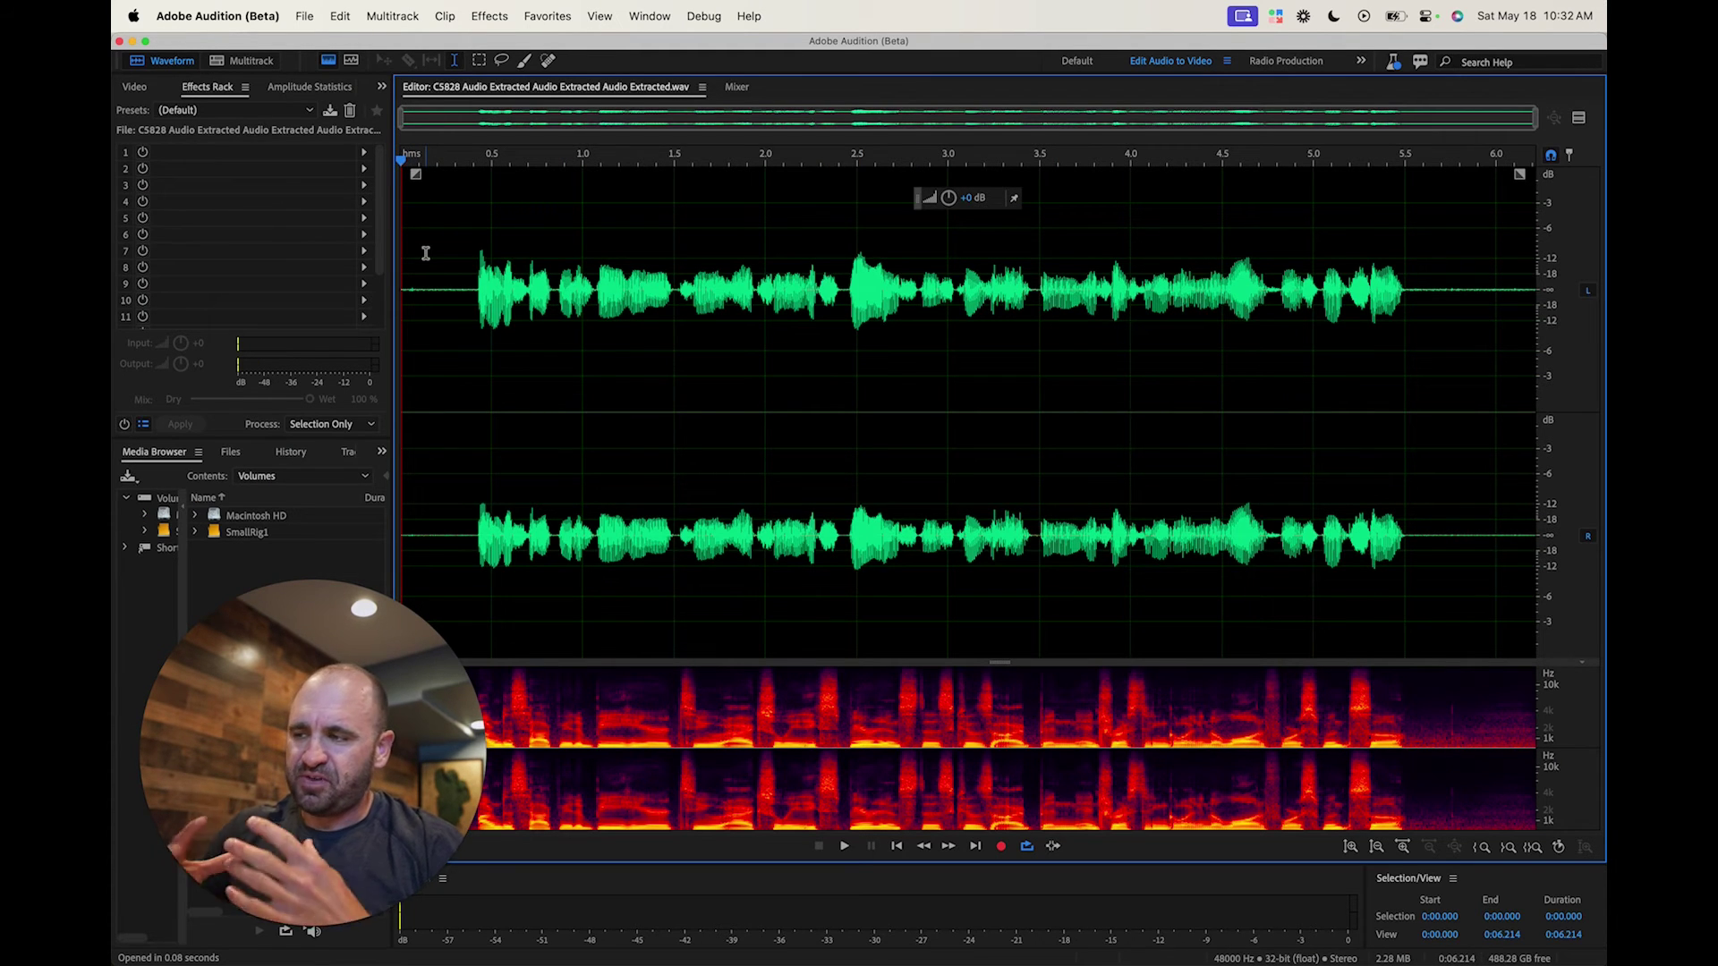
key(space)
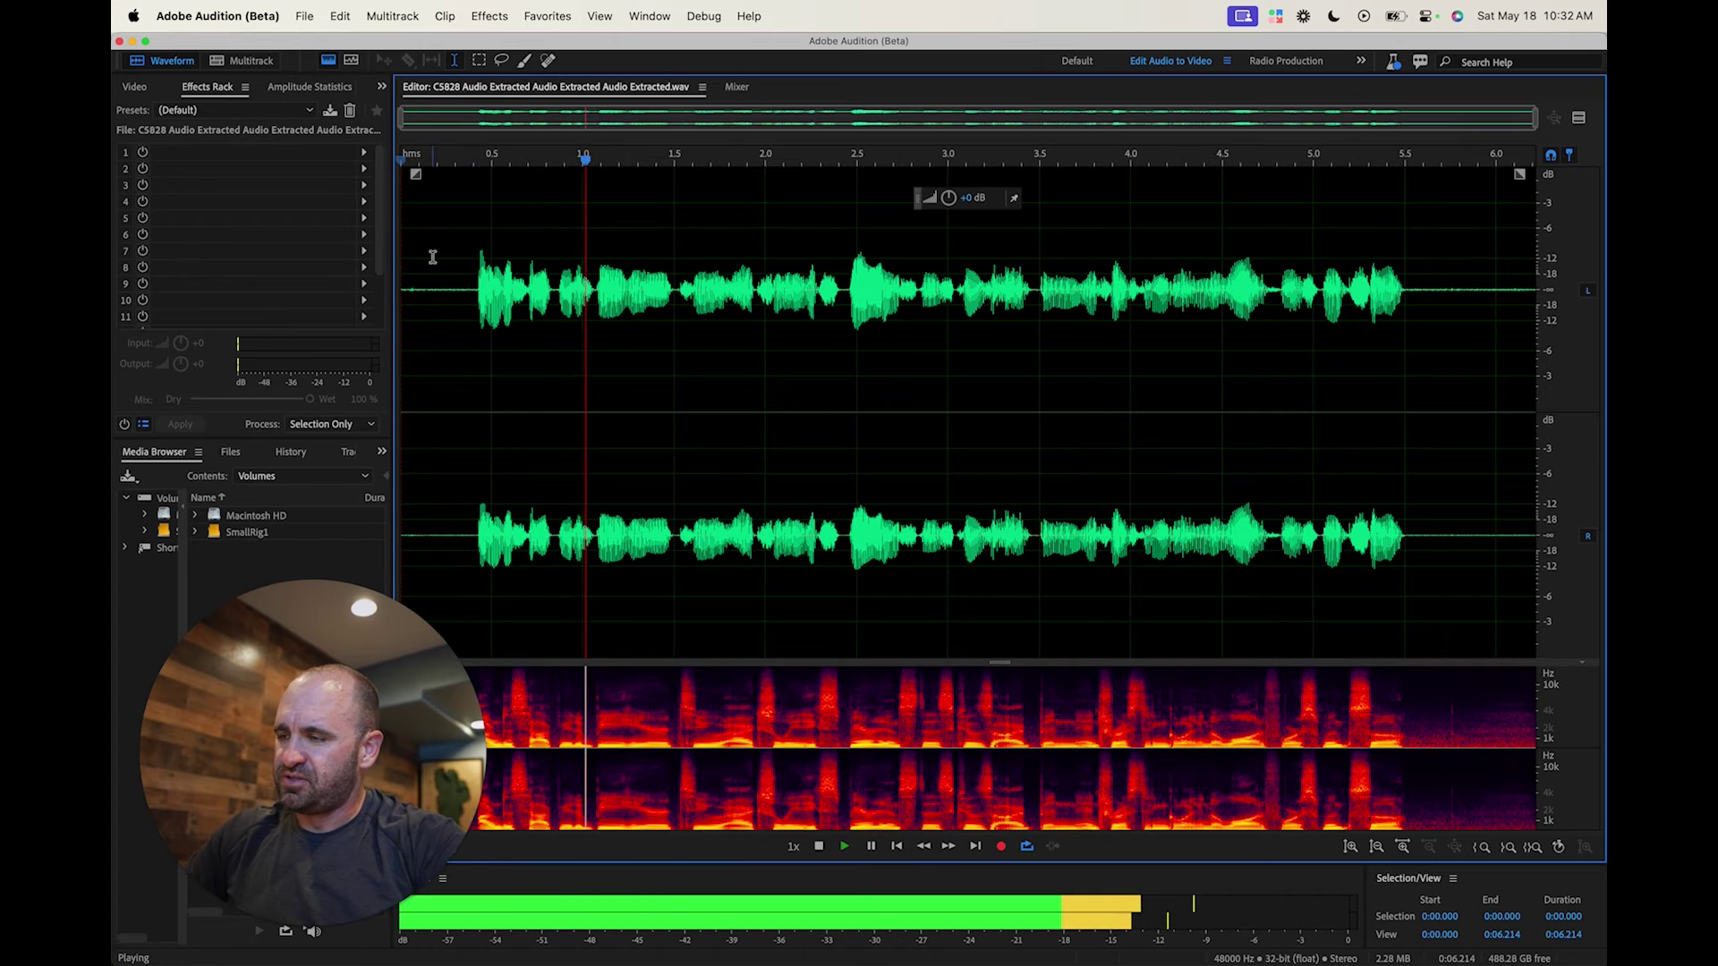
key(space)
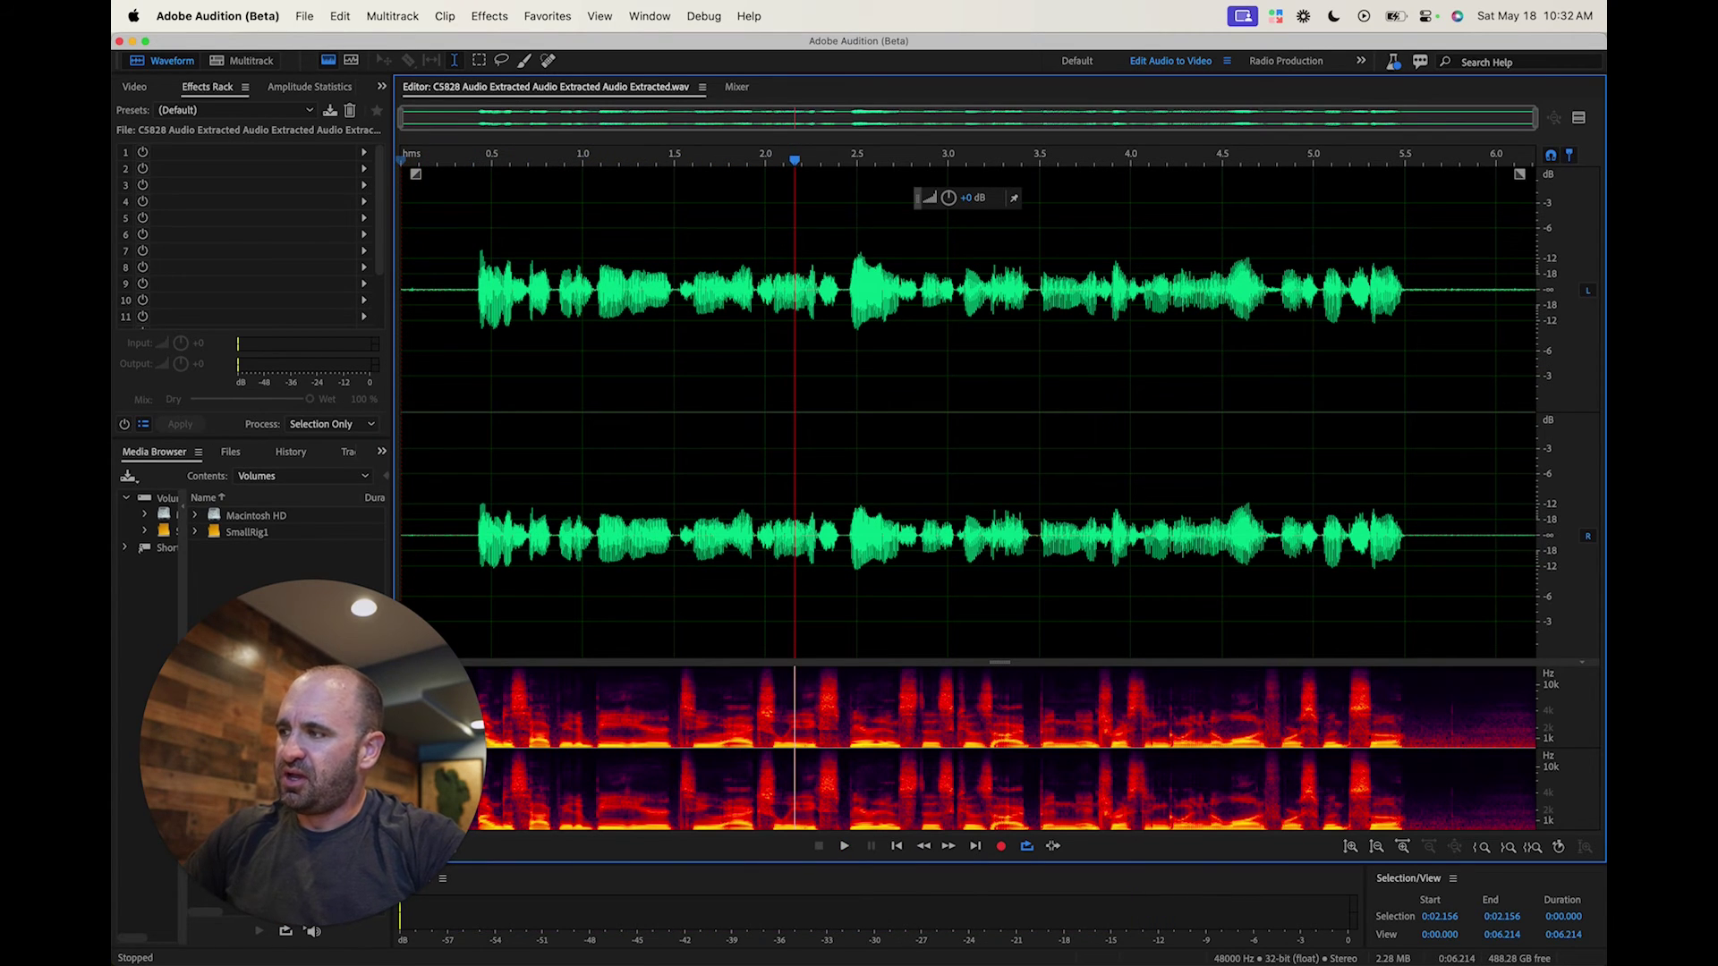
click(308, 17)
mouse_move(380, 378)
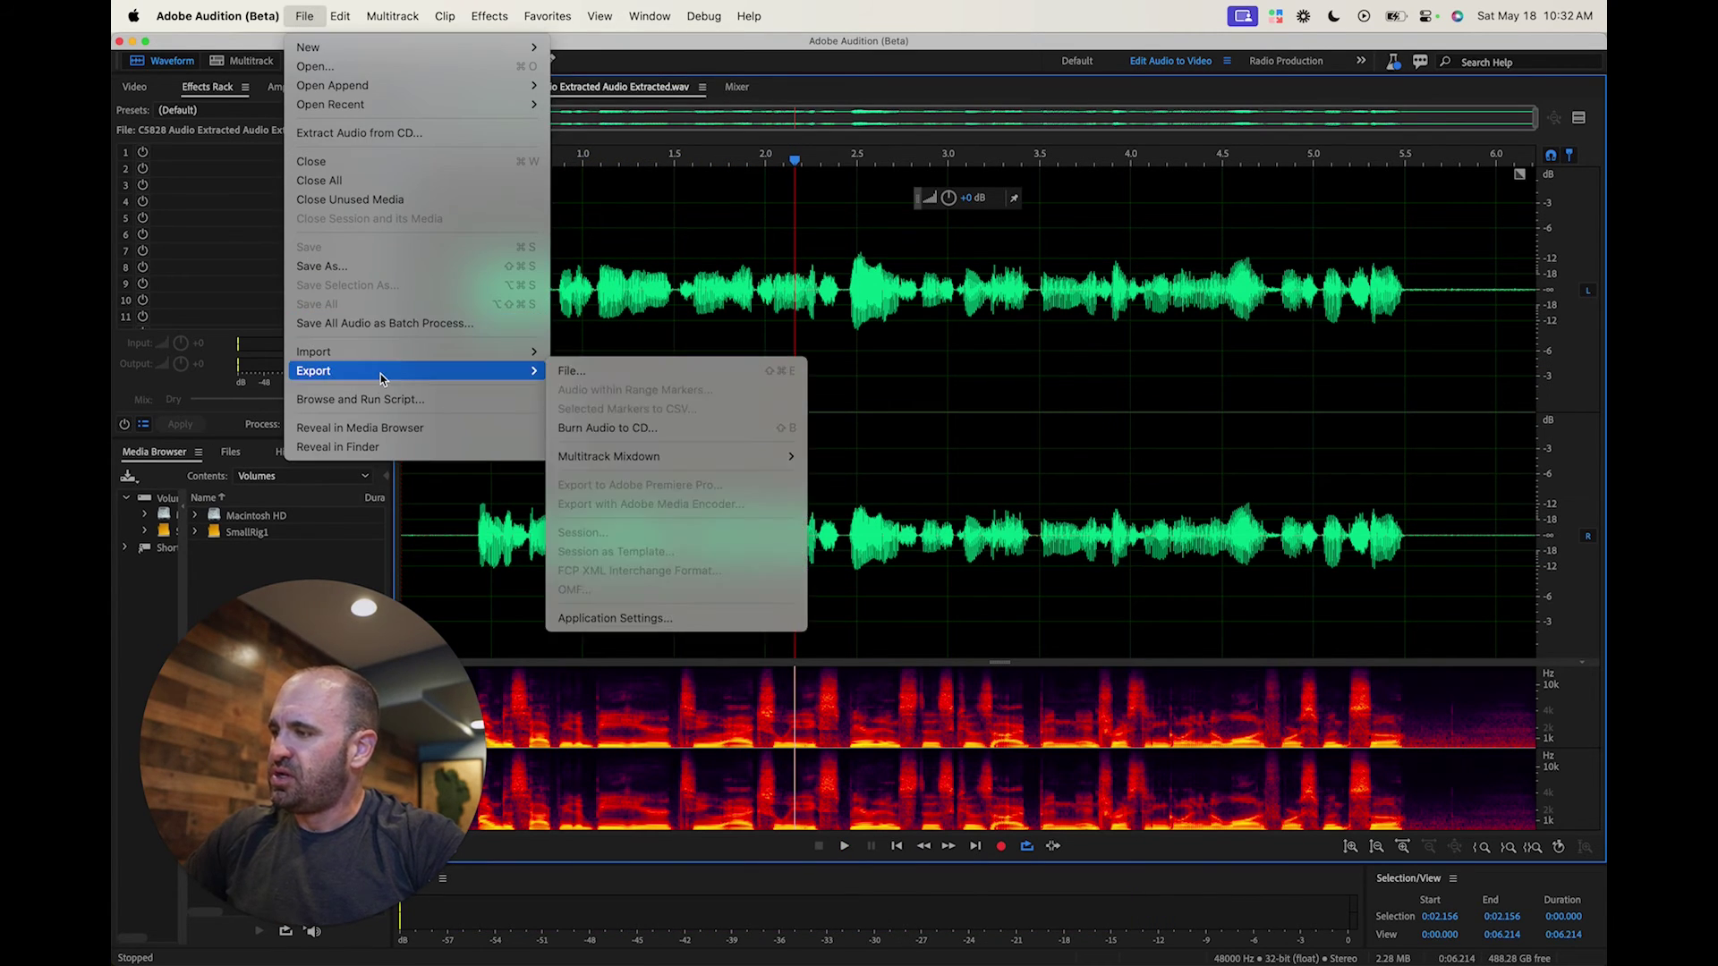
click(577, 371)
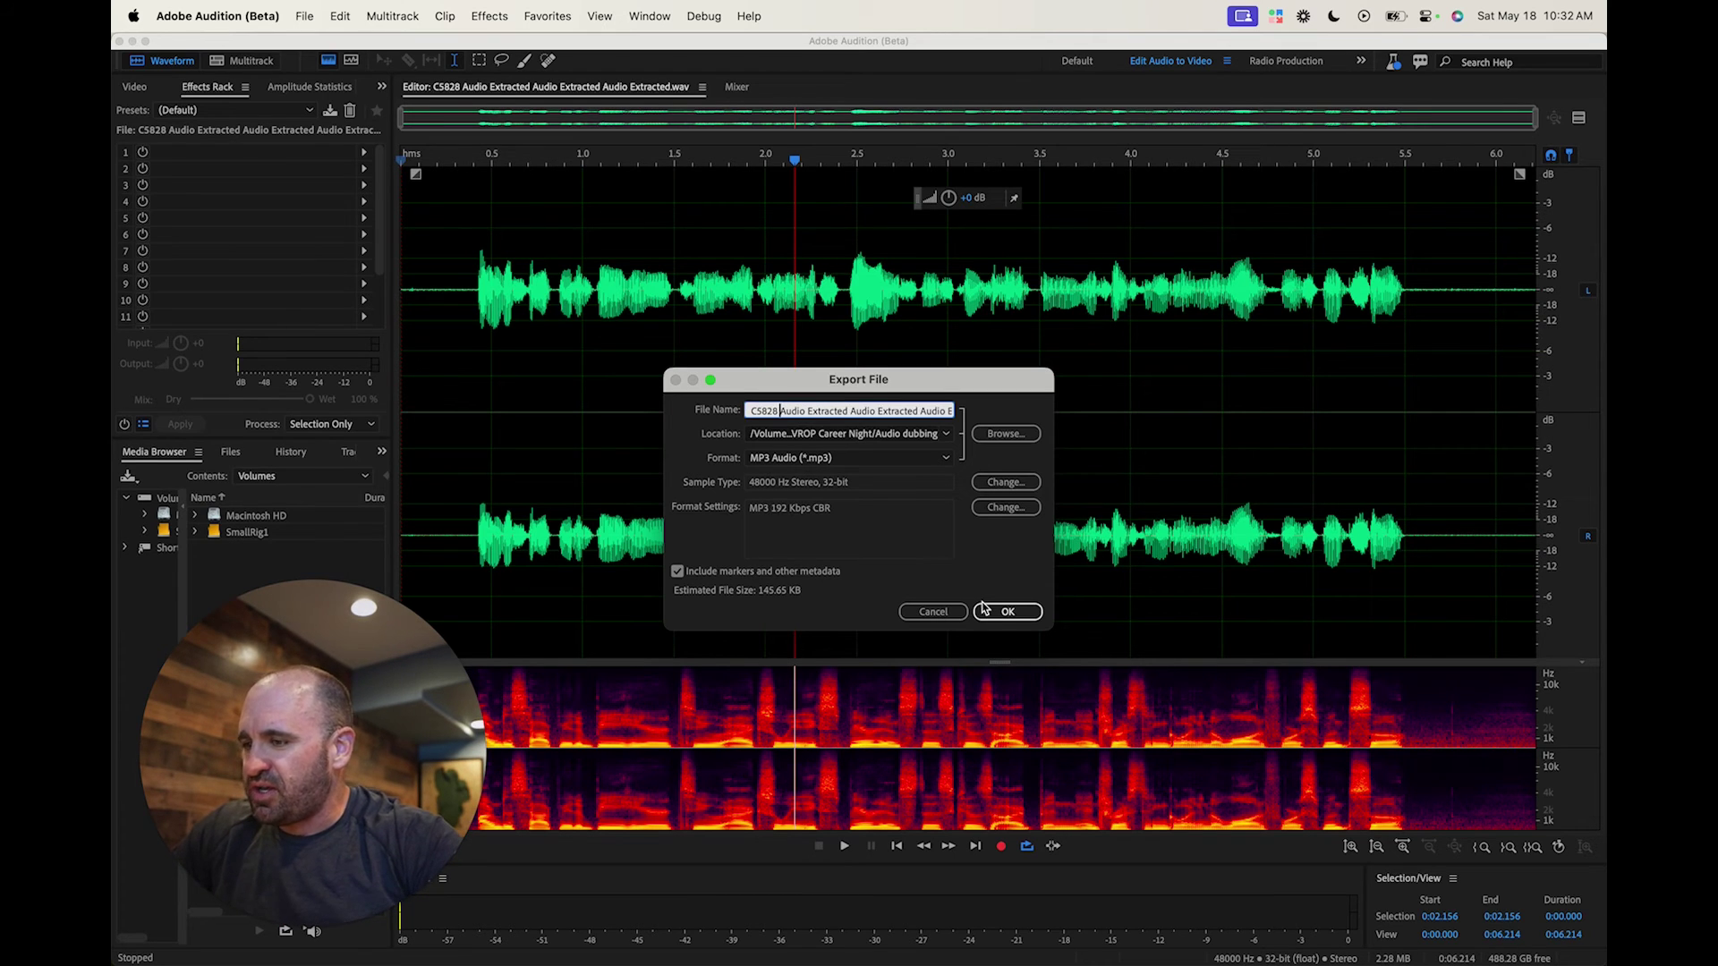
click(935, 611)
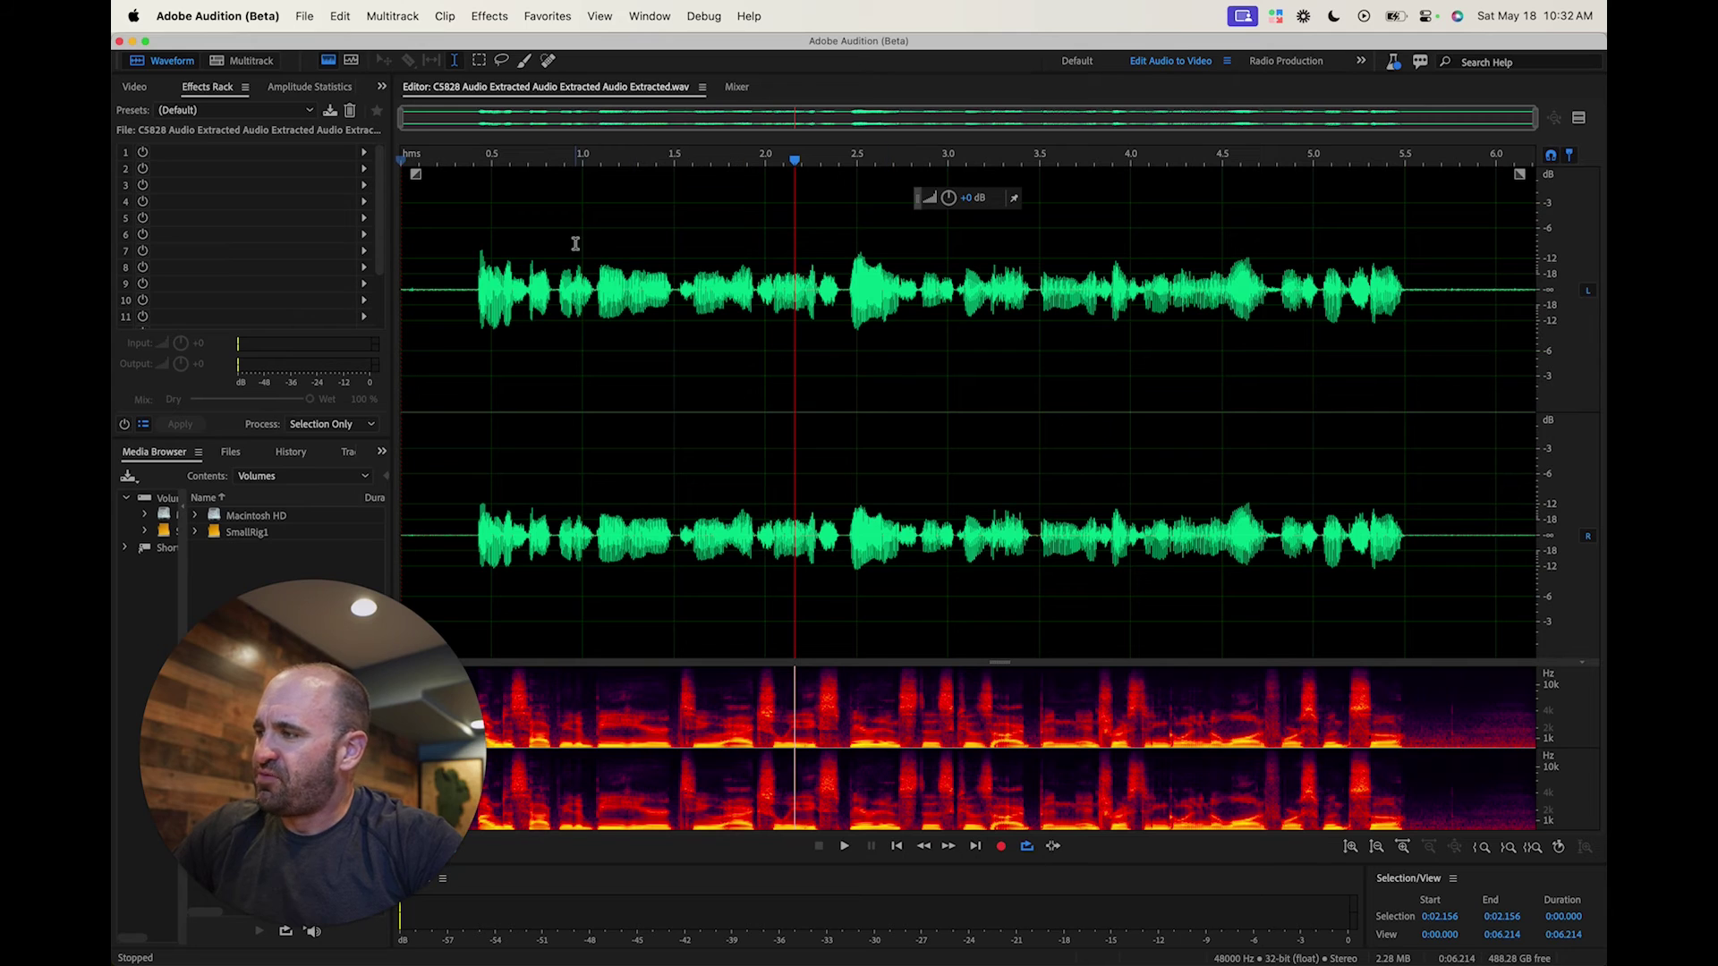
Return to ElevenLabs and choose Instant Voice Cloning to open the Add Voice form
mouse_move(628, 959)
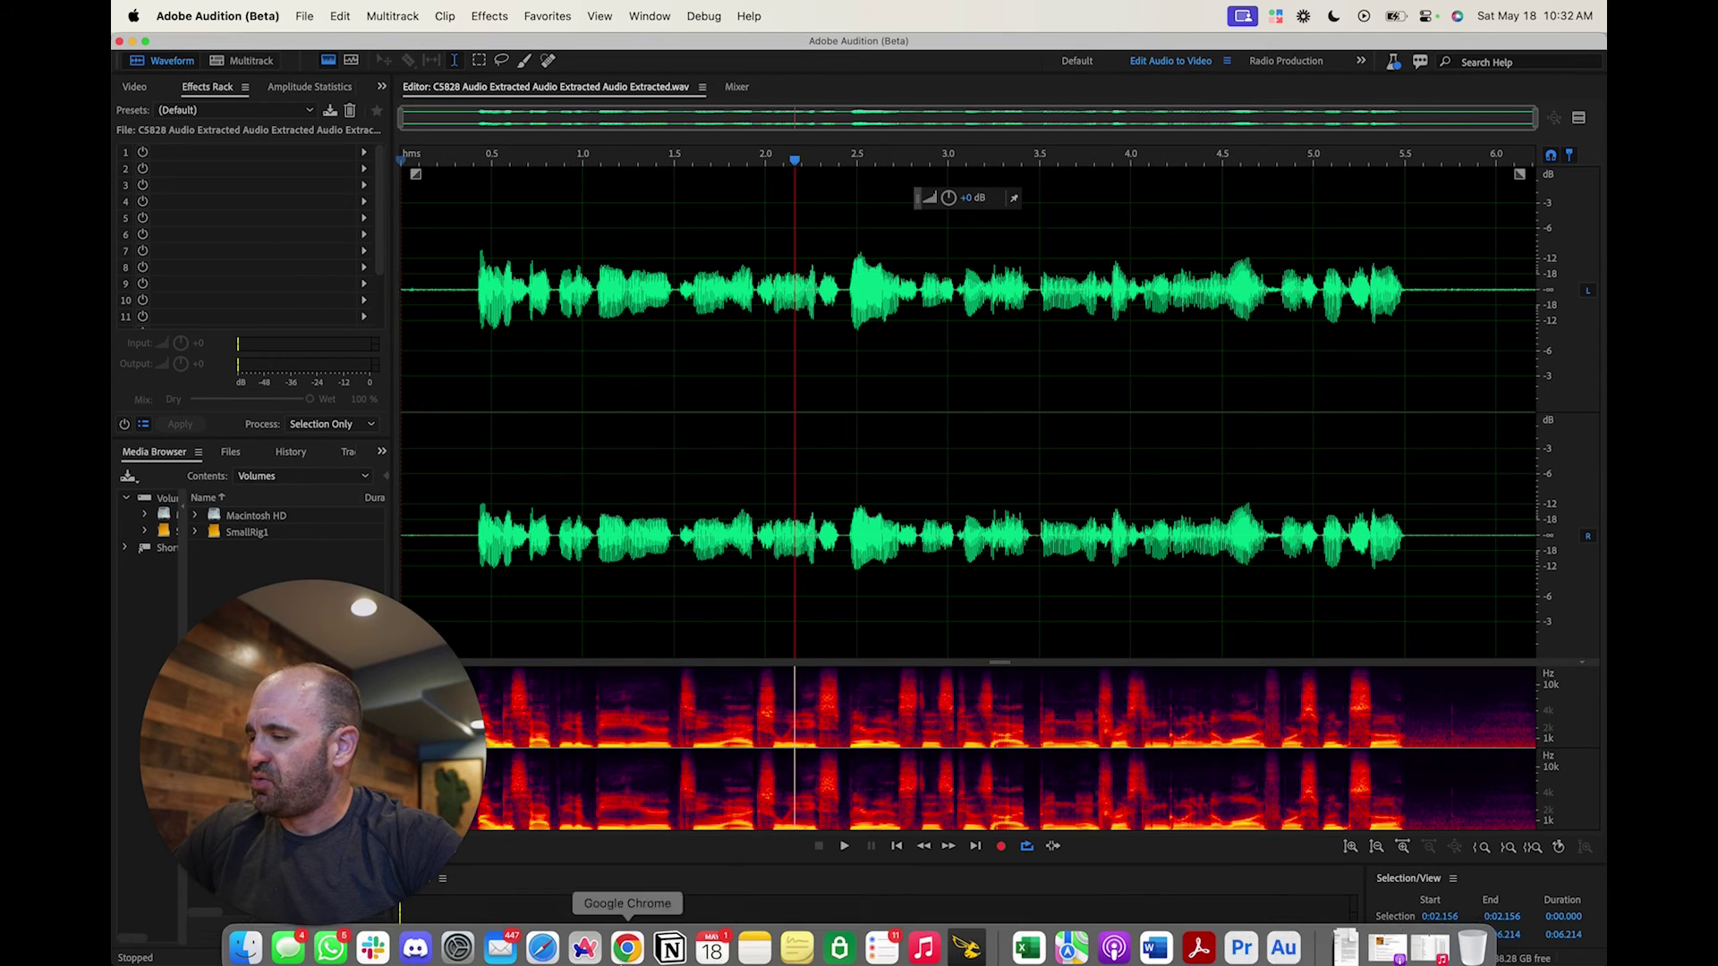
click(542, 949)
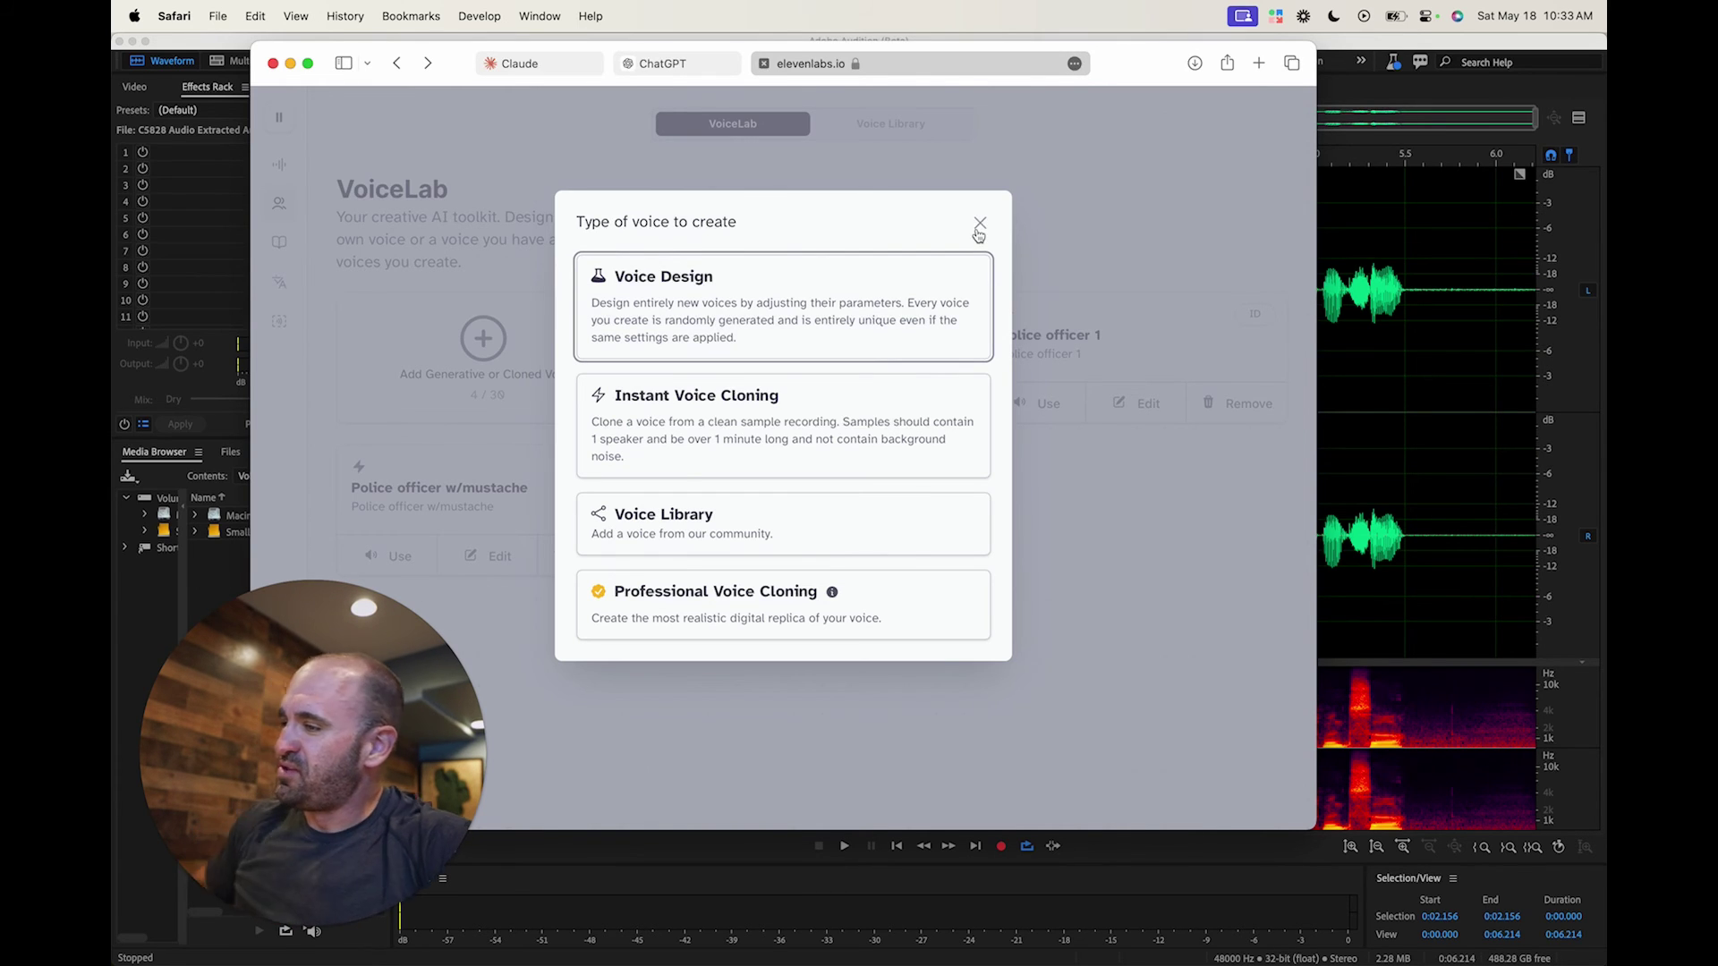
click(894, 390)
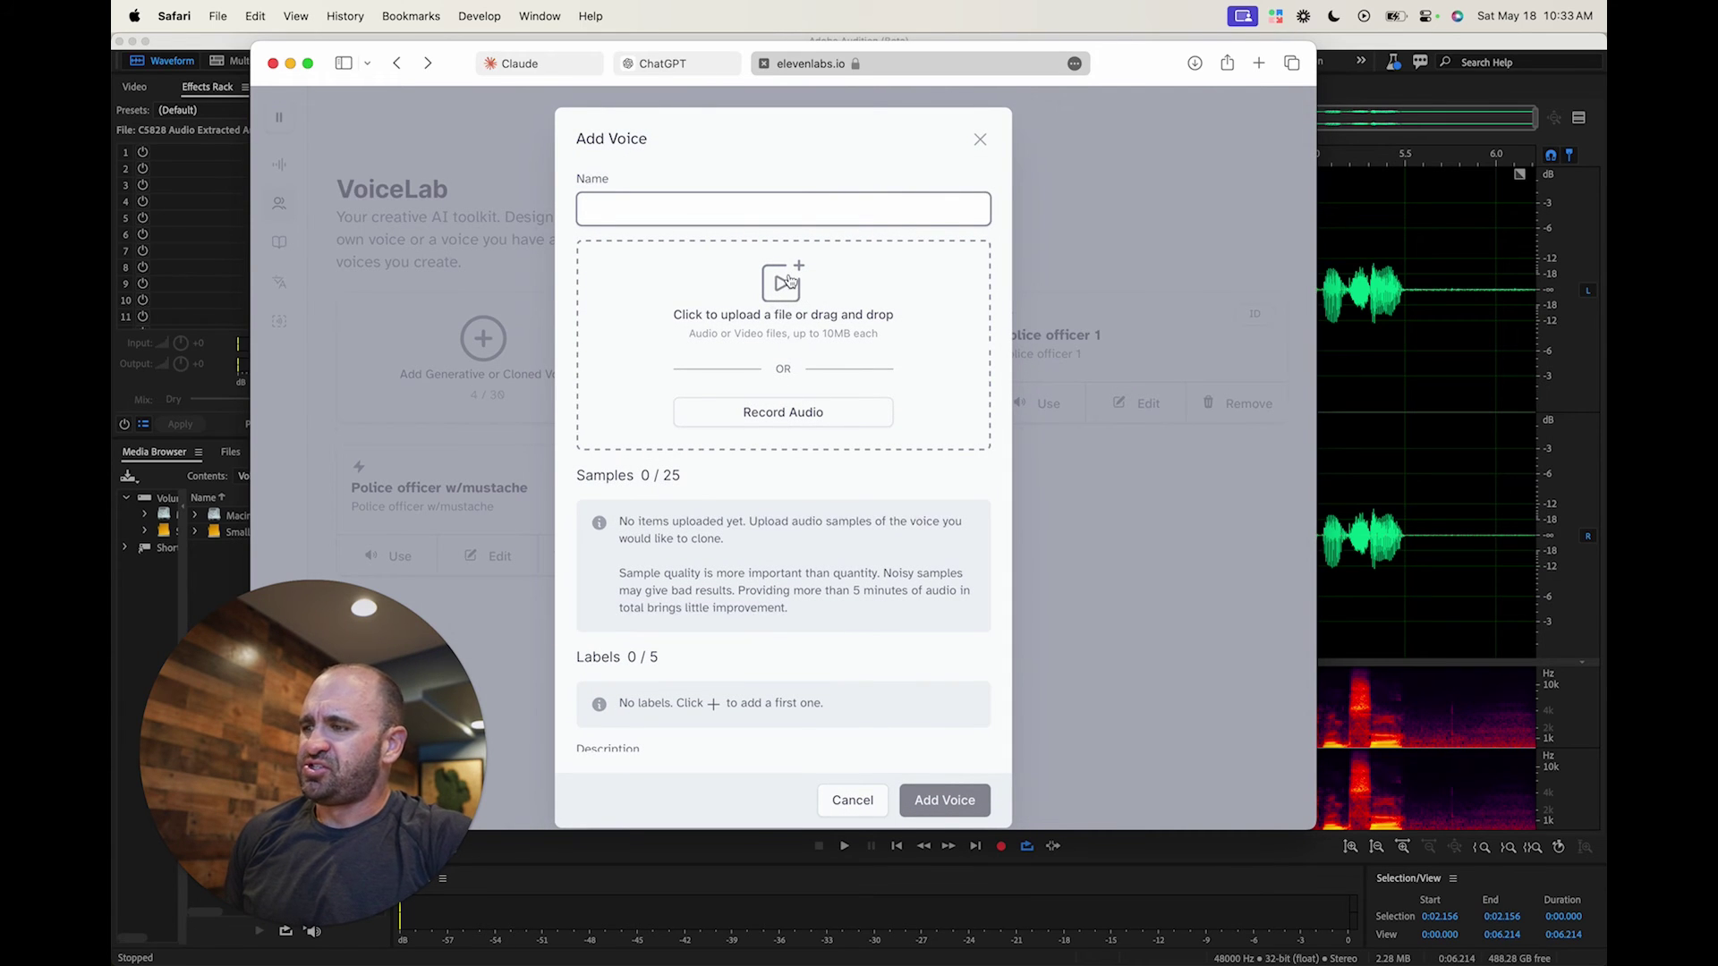
Close the Add Voice form and load the Police officer 1 voice into Speech Synthesis
click(979, 139)
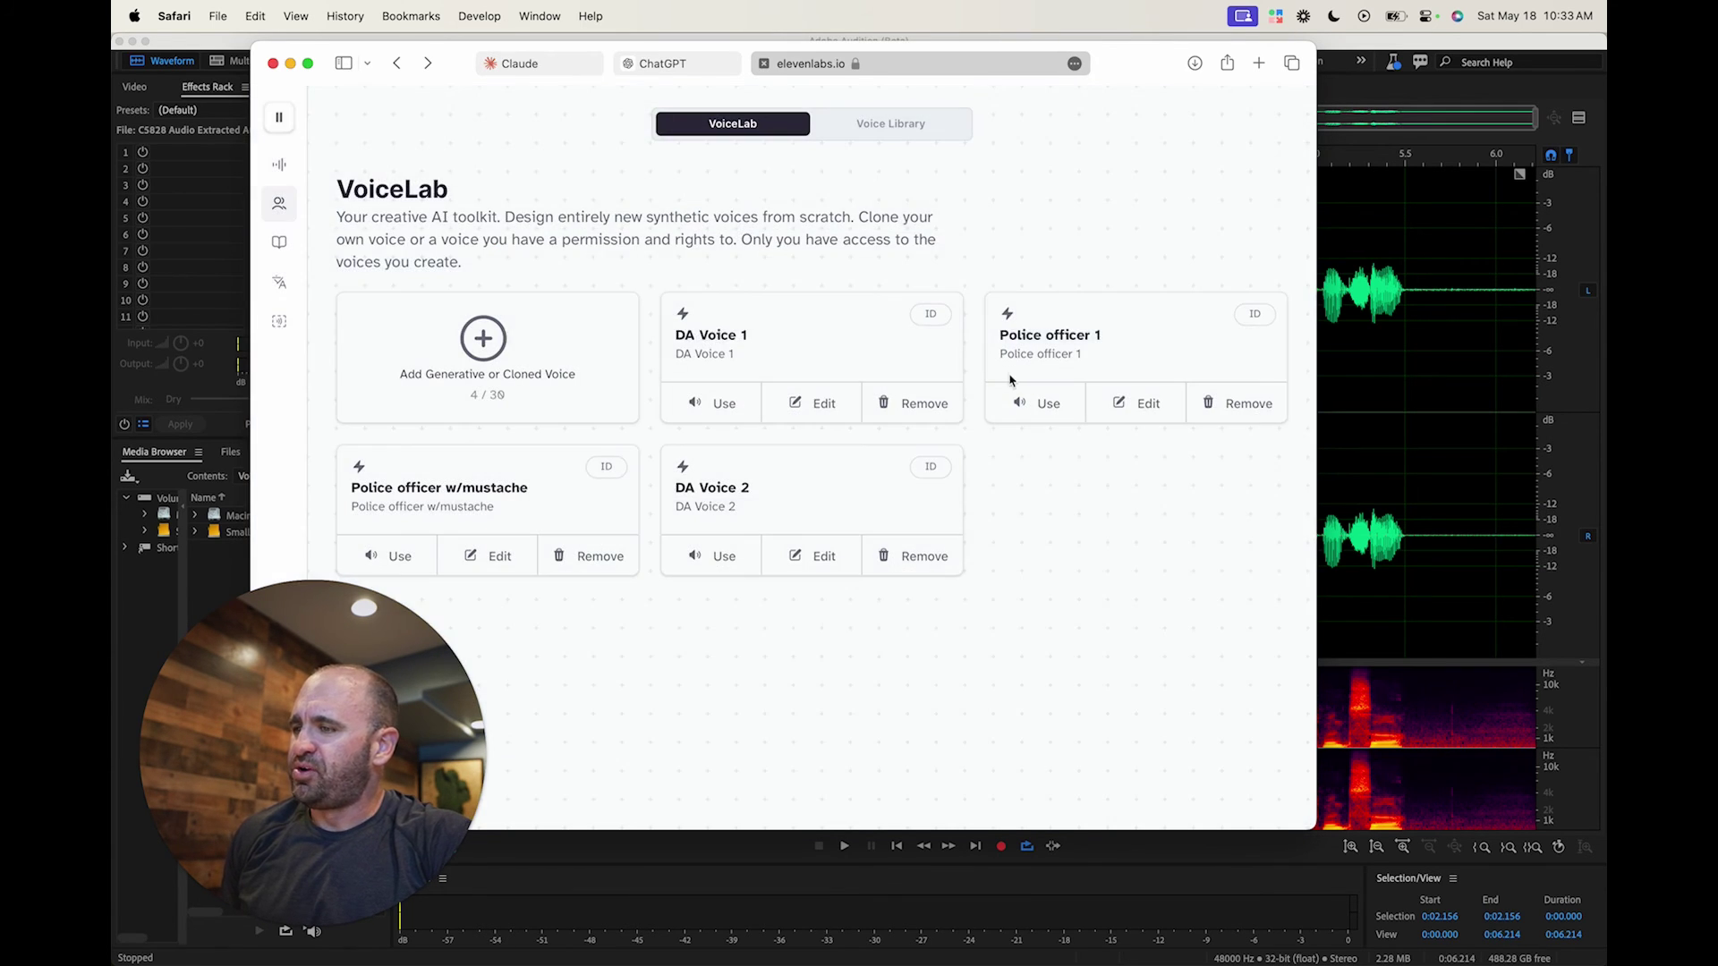
click(1029, 414)
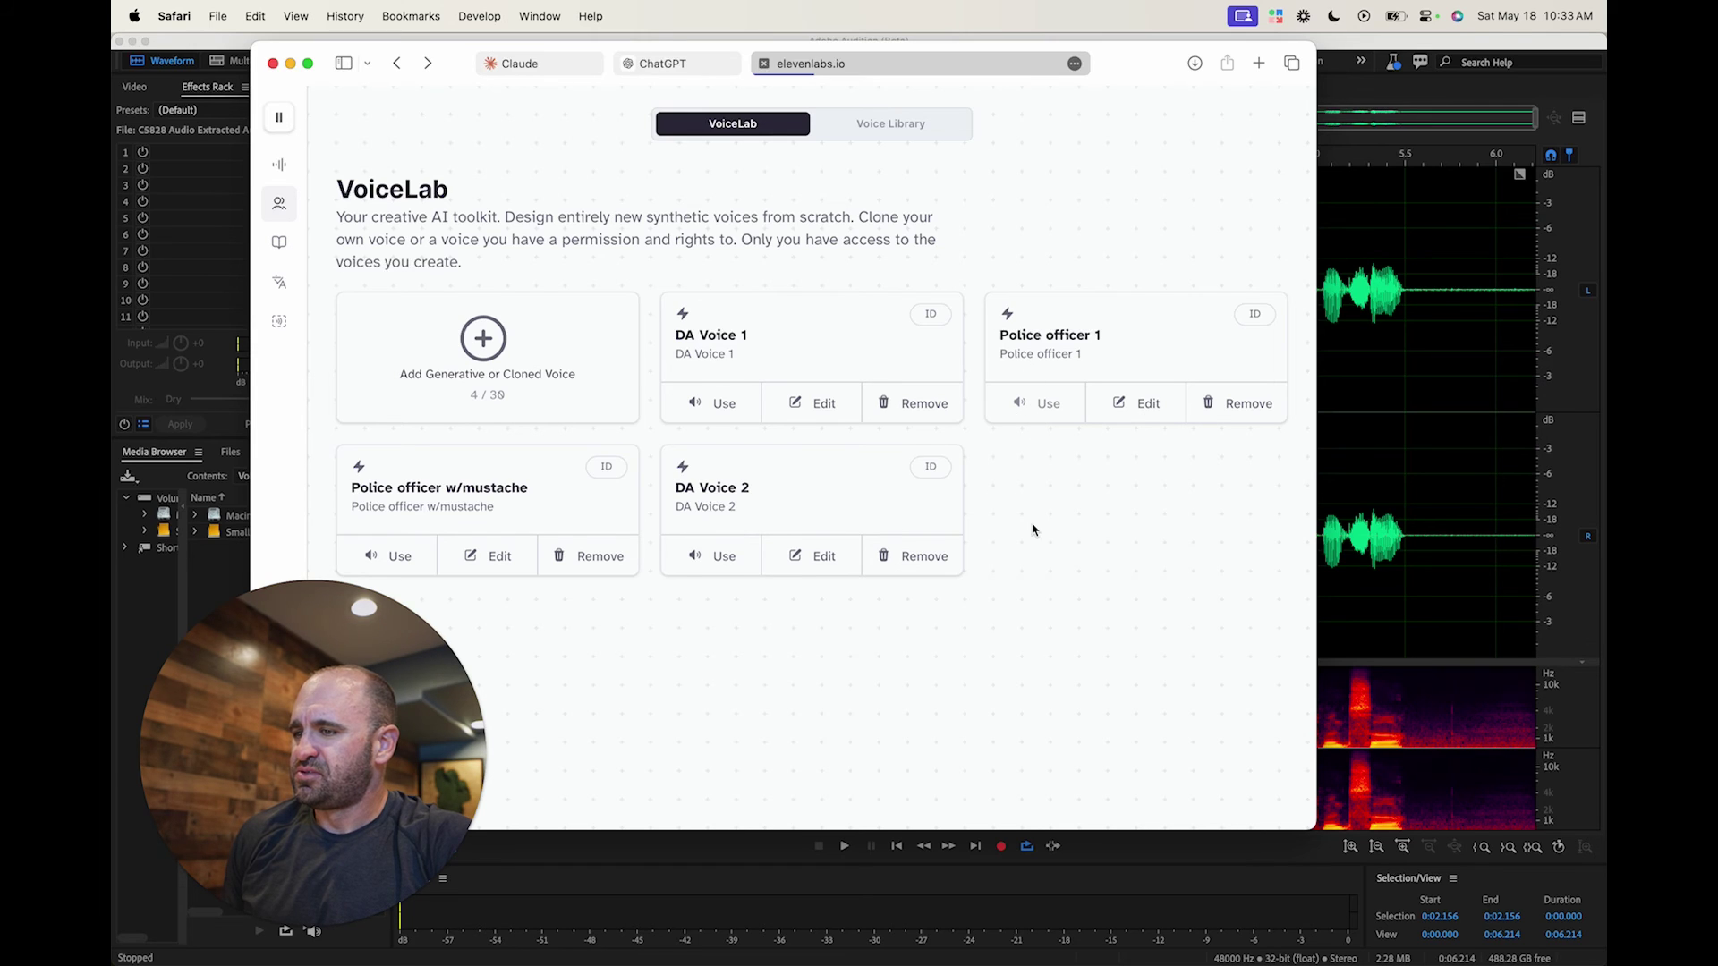
click(721, 410)
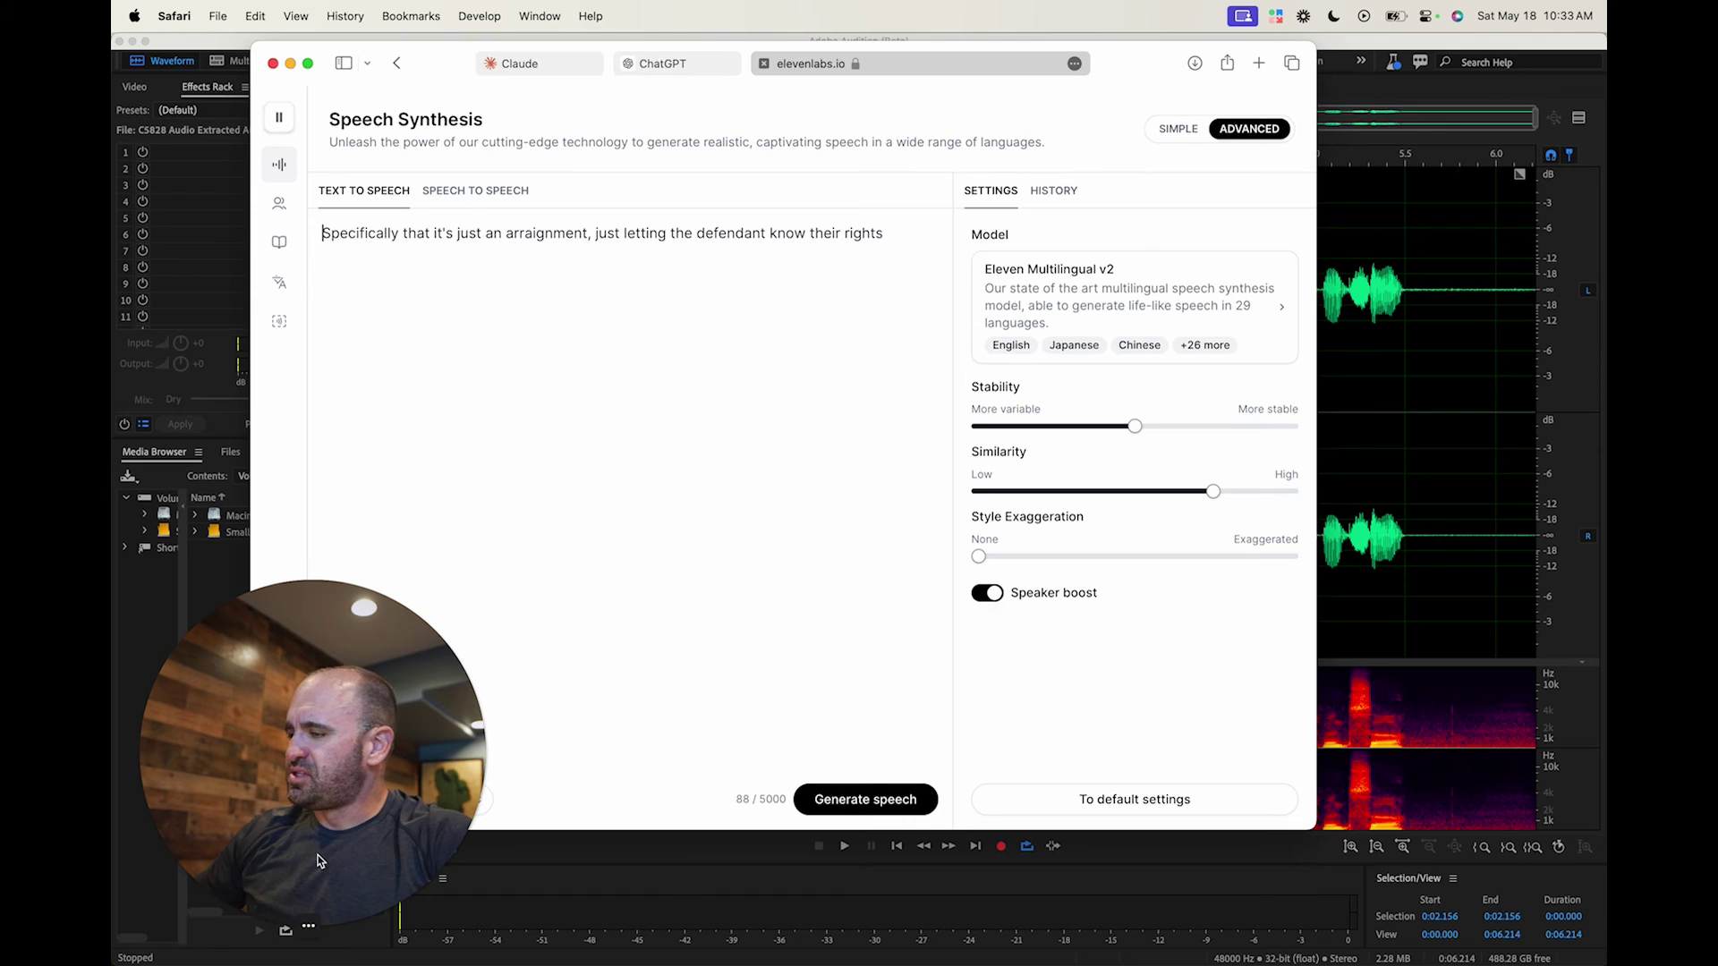
Produce the 5.94-second Police officer 1 voice clip of the arraignment line and play it back
click(298, 922)
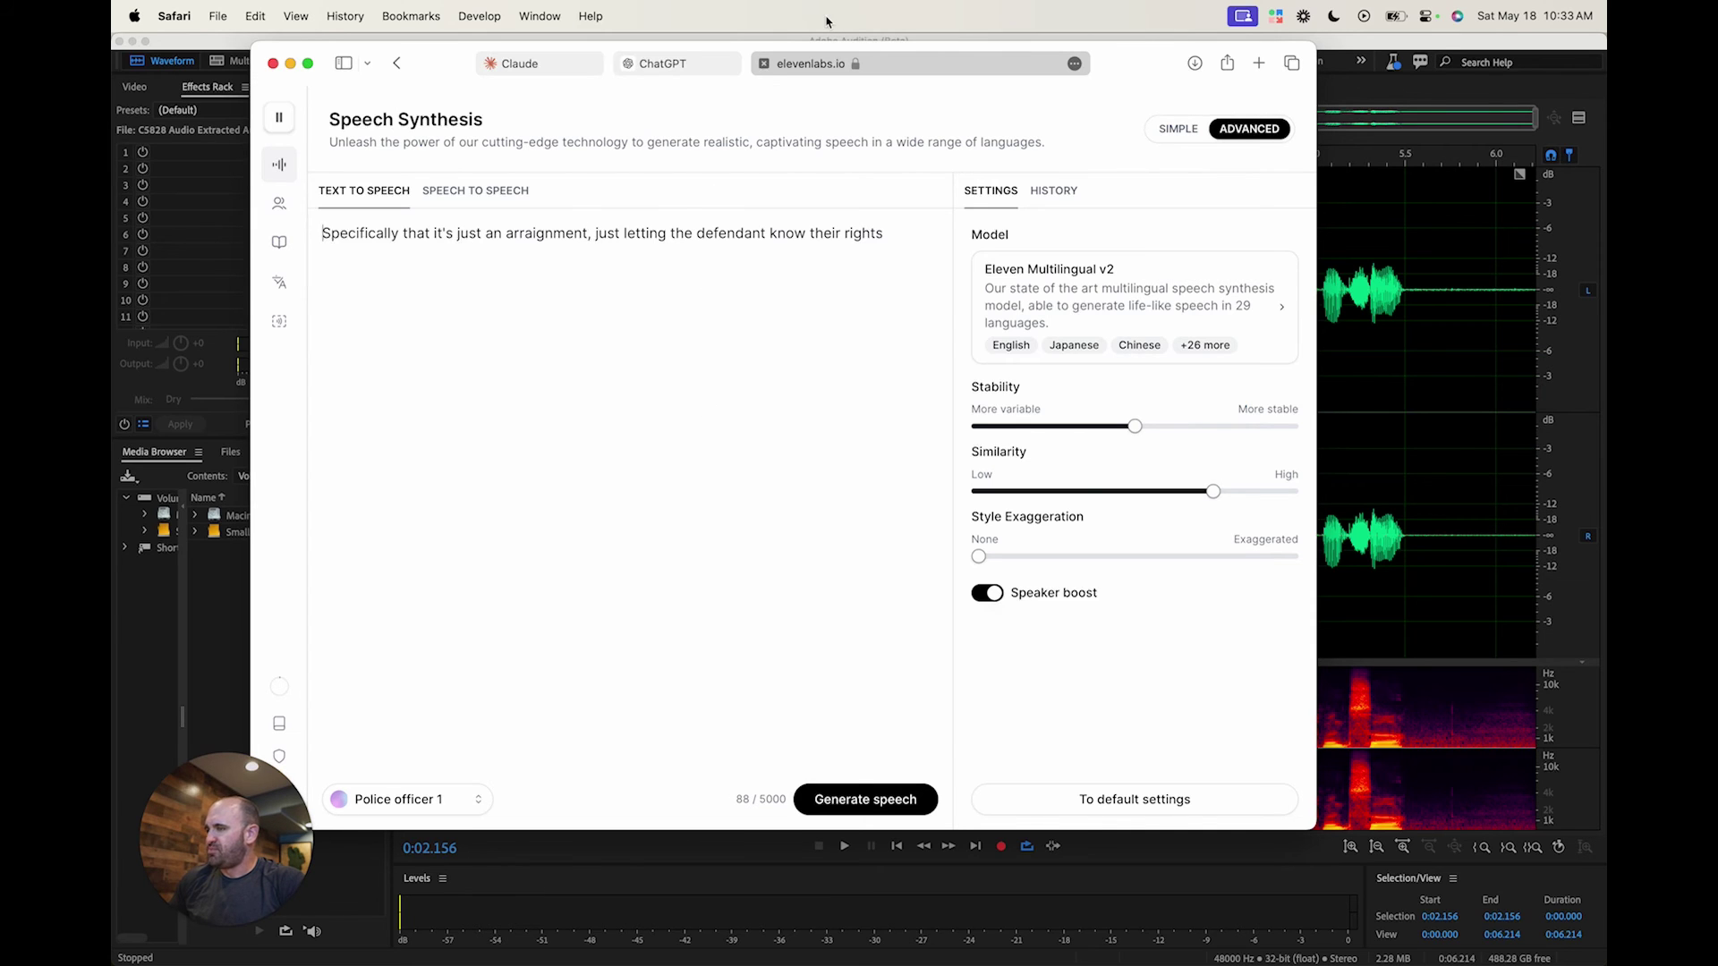
drag(1138, 55, 1336, 60)
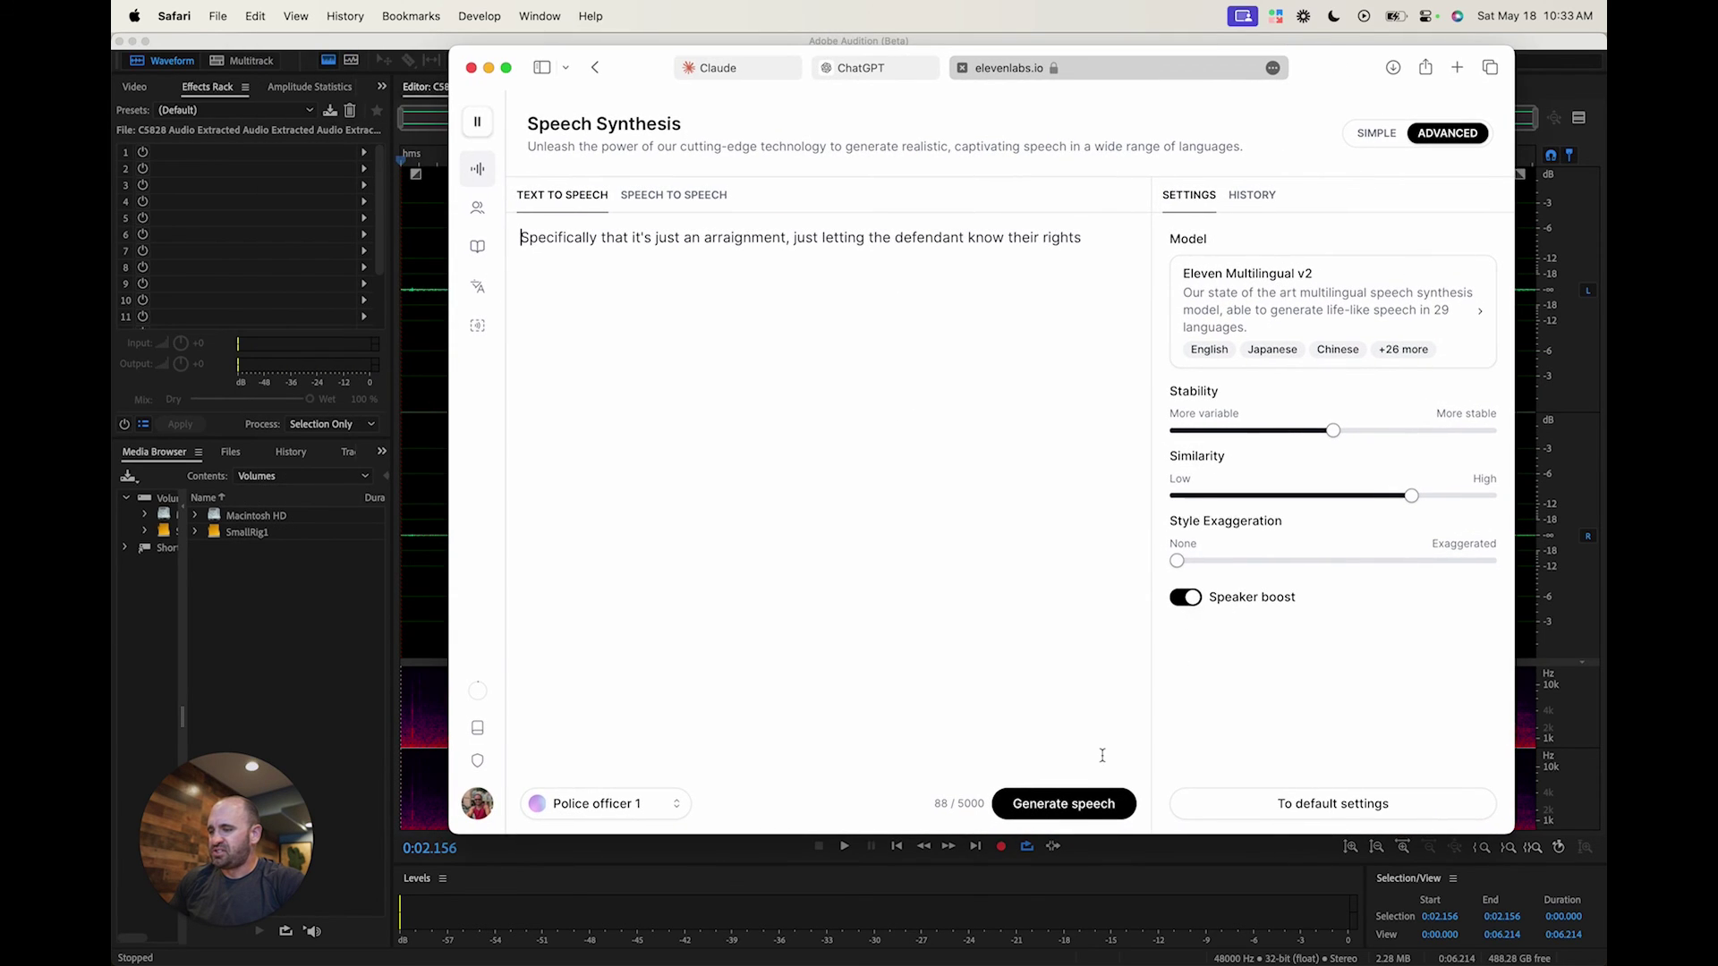
click(1075, 807)
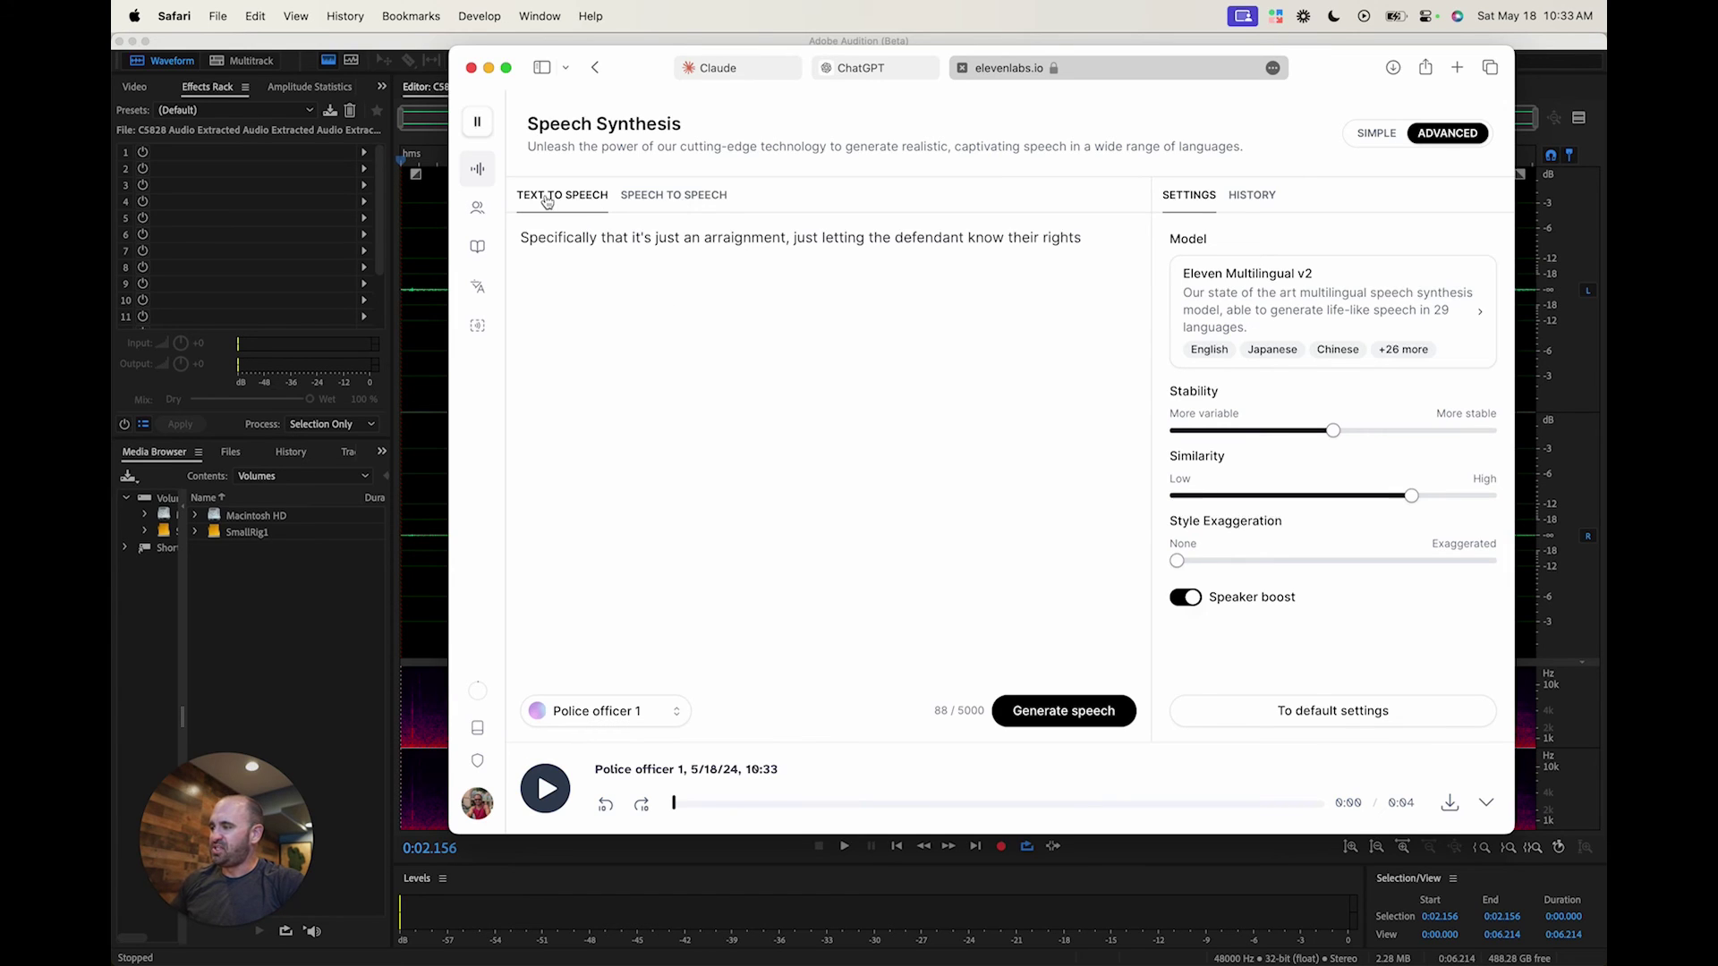
mouse_move(550, 962)
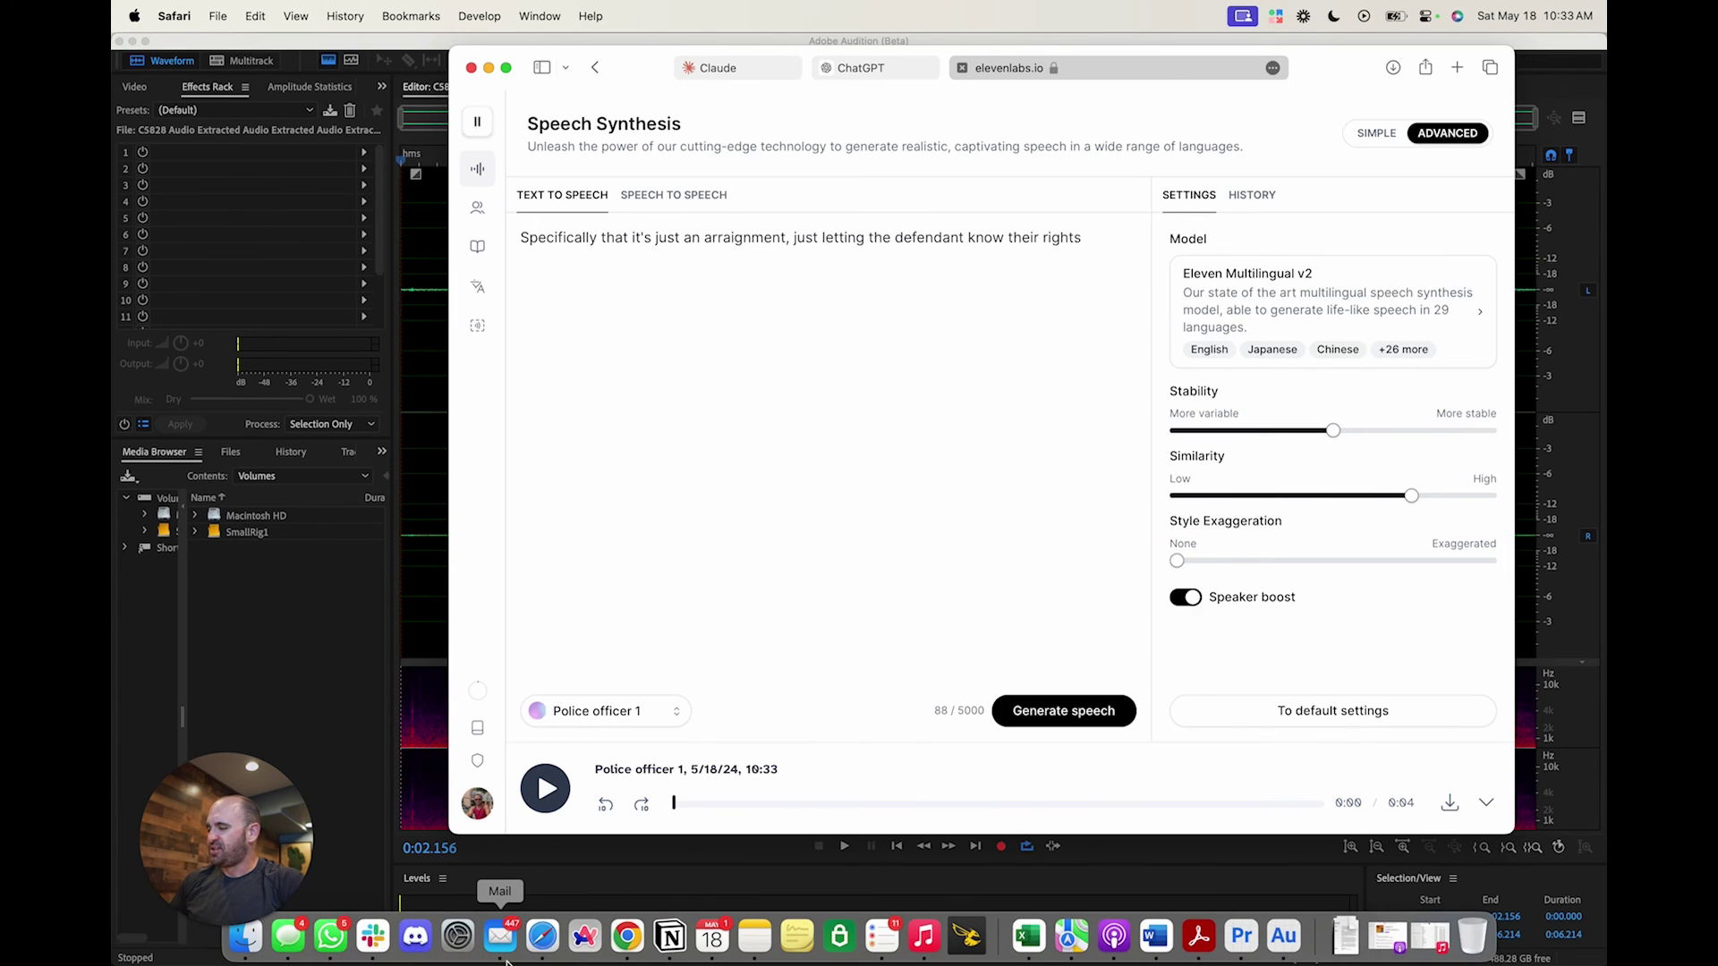
mouse_move(484, 688)
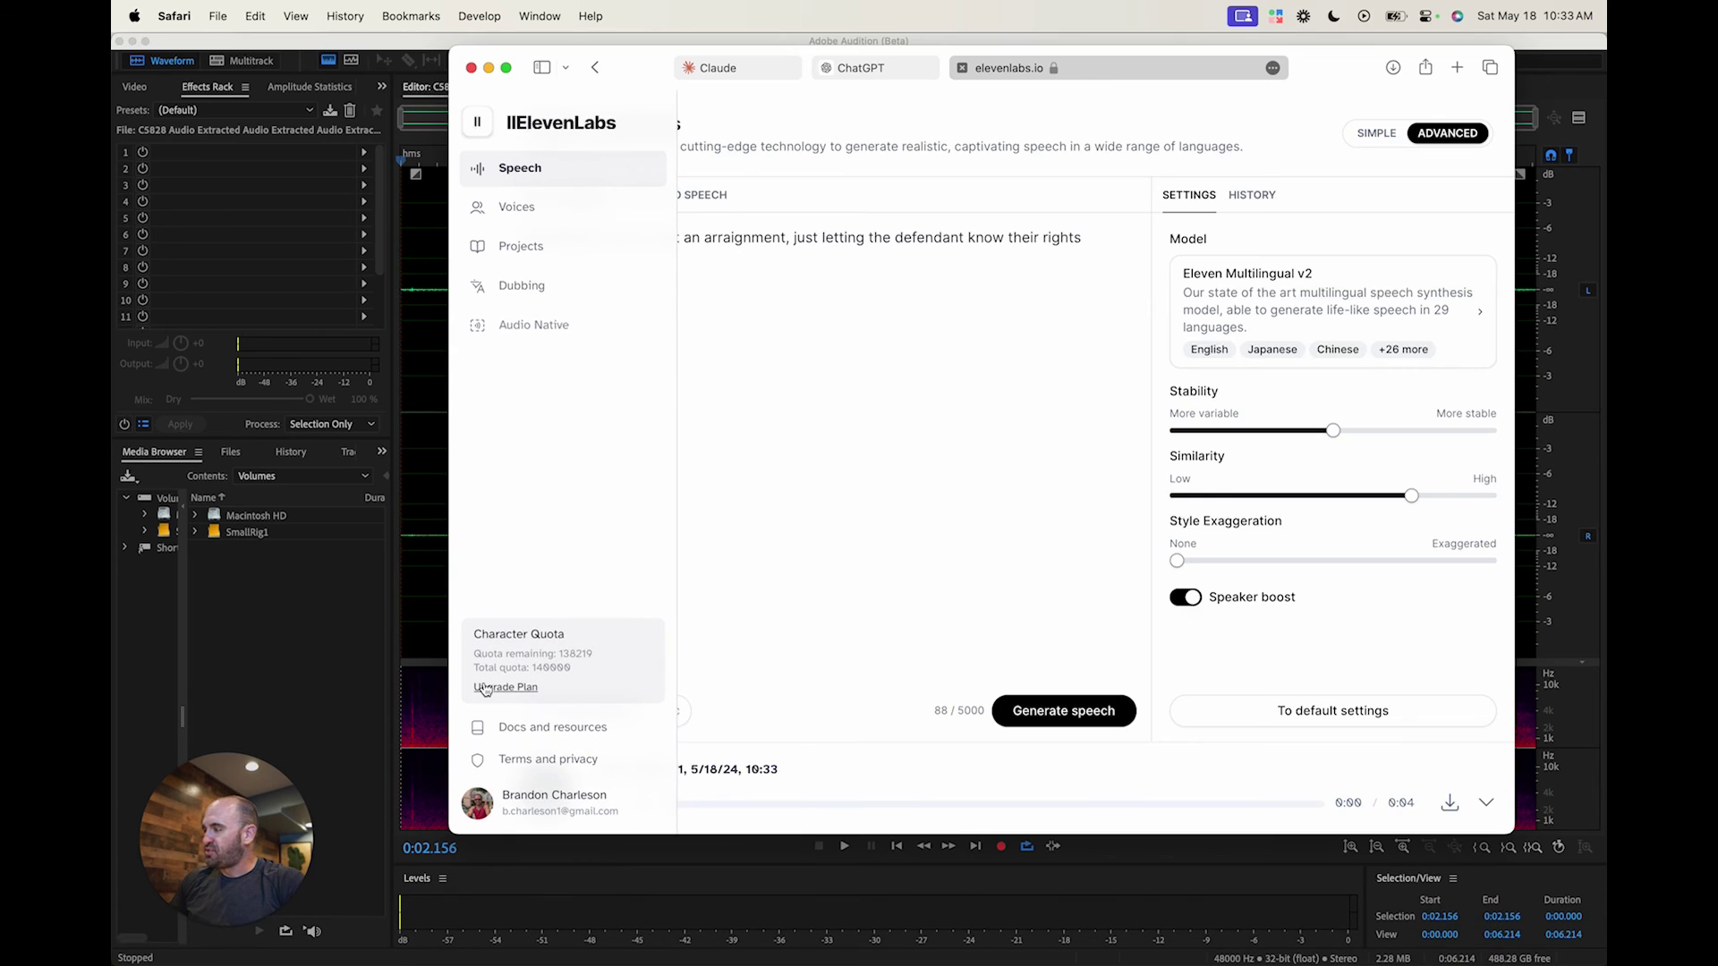